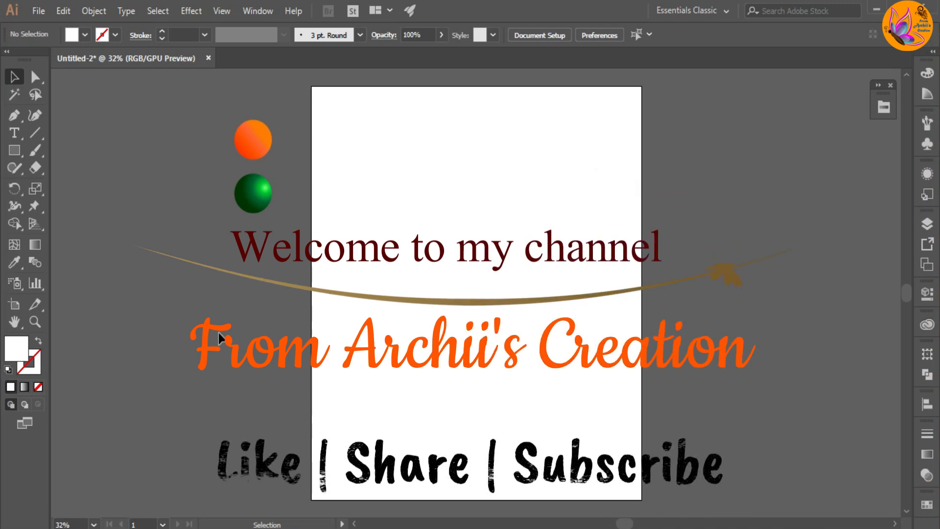
Step: Set the fill colour to dark blue 040472 and draw a tall, narrow rectangle in the upper half of the artboard
{"action": "left_click", "coordinate": [17, 153]}
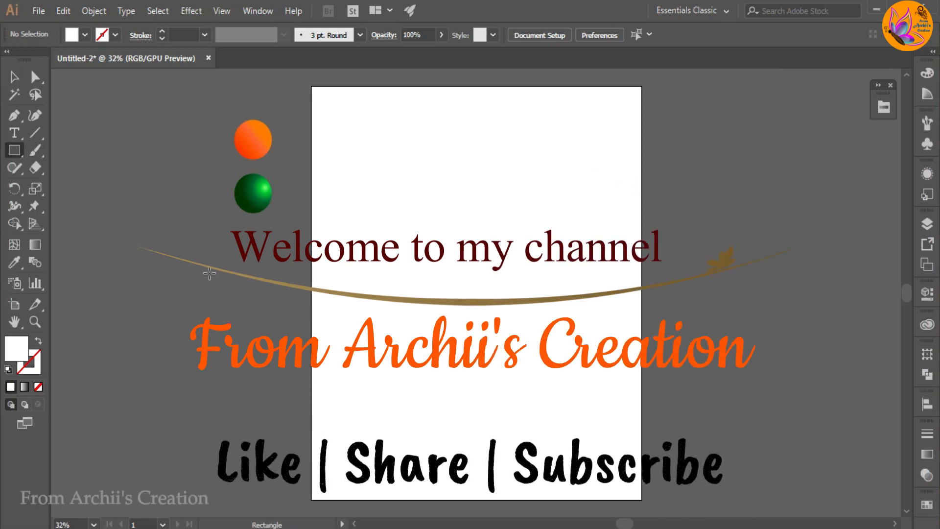
{"action": "scroll", "coordinate": [254, 265], "scroll_direction": "up", "scroll_amount": 2}
{"action": "left_click_drag", "start_coordinate": [532, 254], "coordinate": [362, 169]}
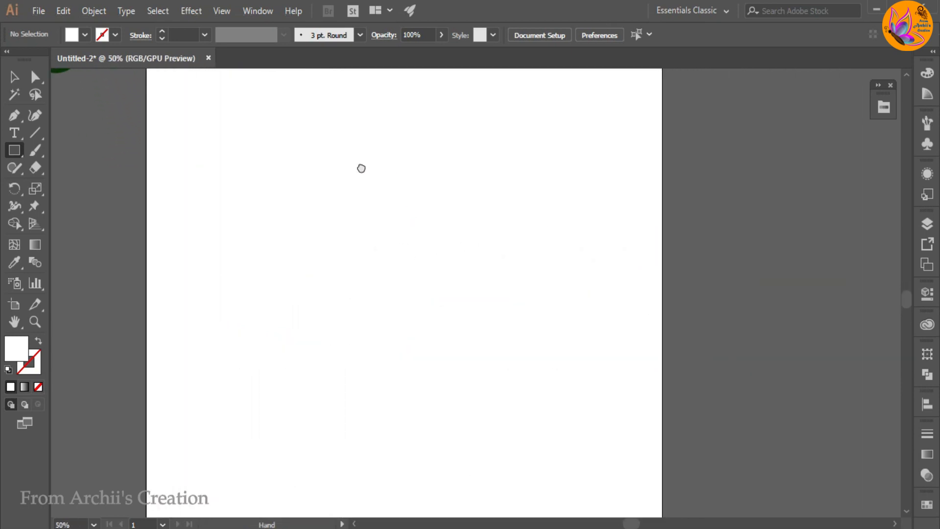
{"action": "double_click", "coordinate": [18, 351]}
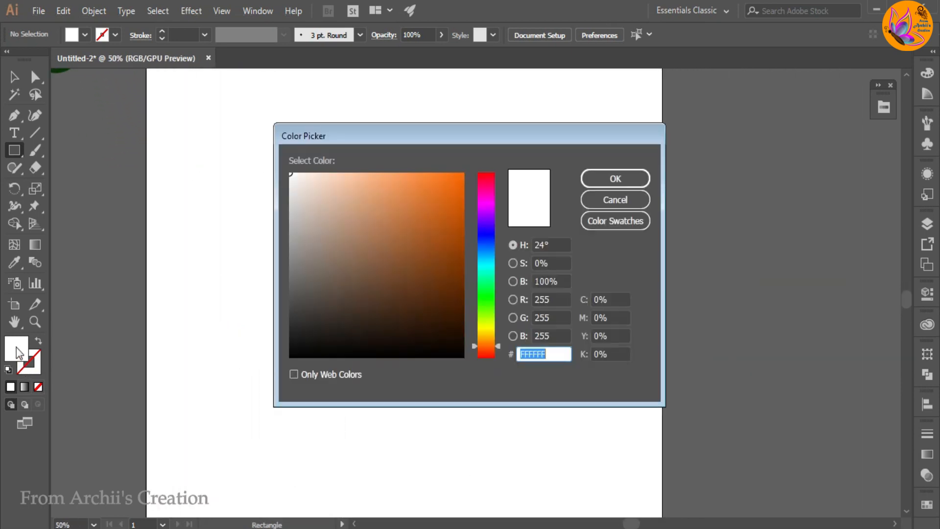
{"action": "left_click", "coordinate": [487, 235]}
{"action": "left_click", "coordinate": [459, 275]}
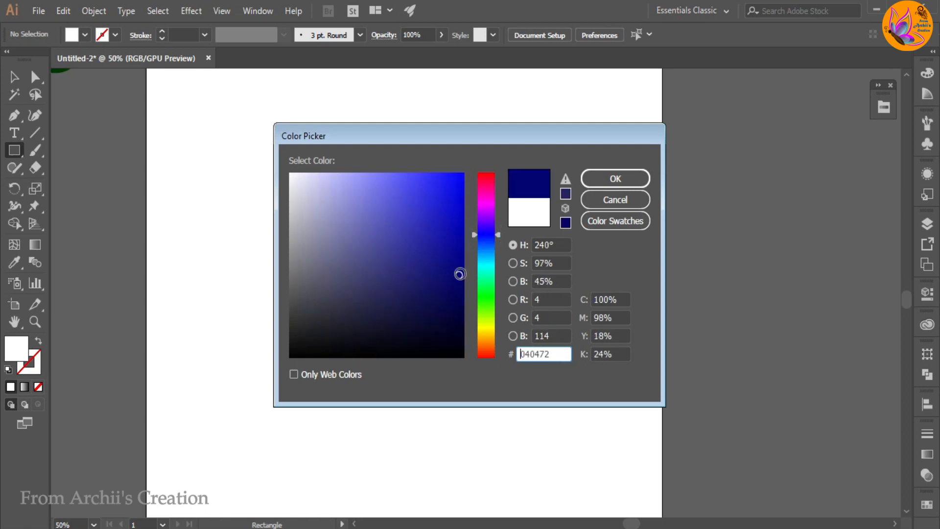
{"action": "left_click", "coordinate": [607, 180]}
{"action": "left_click_drag", "start_coordinate": [362, 158], "coordinate": [382, 338]}
Step: Add an anchor point on each long side of the rectangle, level with each other and slightly below its middle
{"action": "left_click", "coordinate": [35, 77]}
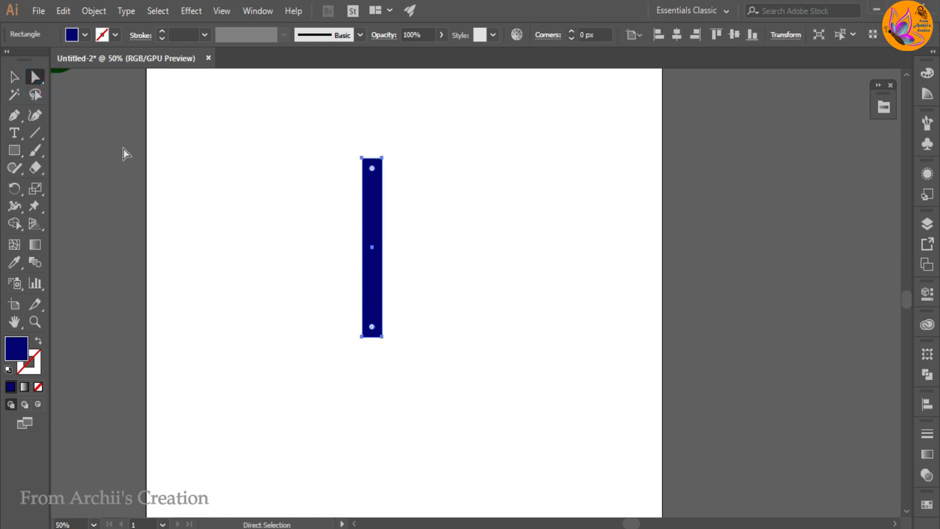
{"action": "left_click", "coordinate": [13, 113]}
{"action": "left_click", "coordinate": [79, 132]}
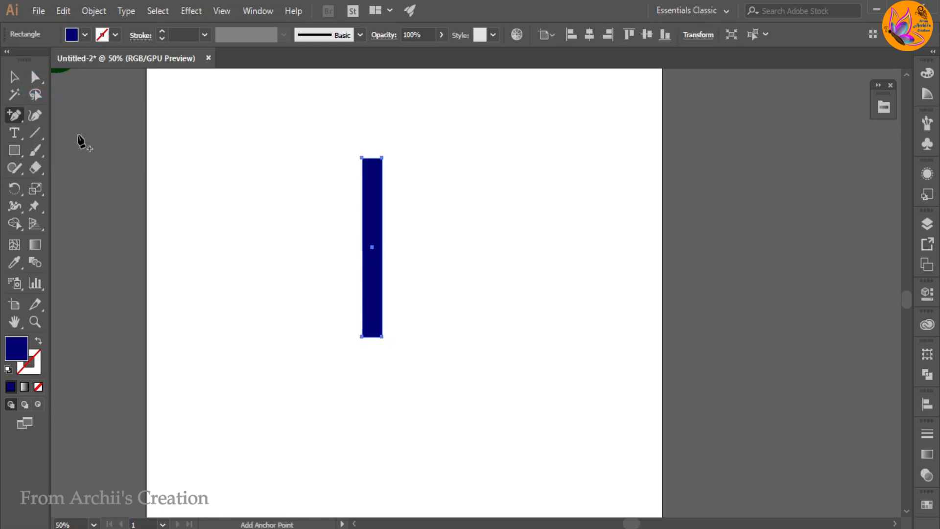
{"action": "left_click", "coordinate": [381, 265]}
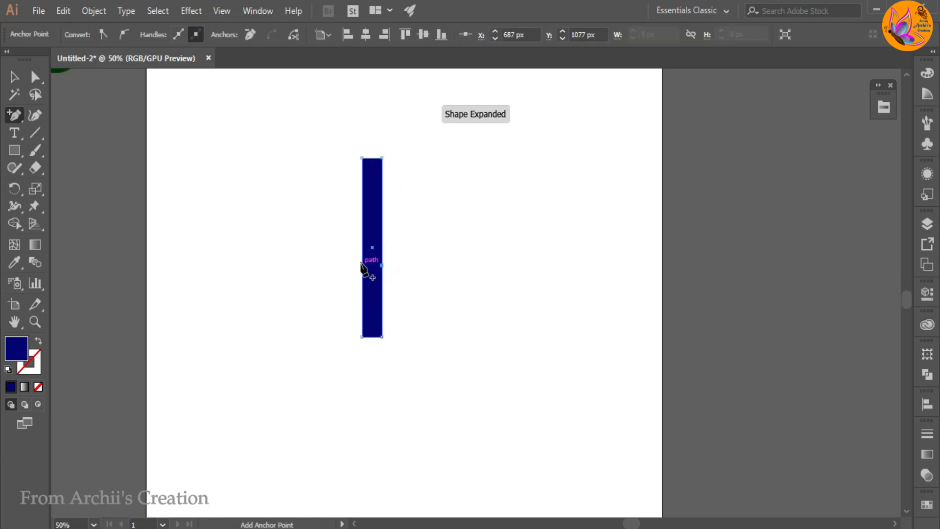
{"action": "left_click", "coordinate": [362, 265]}
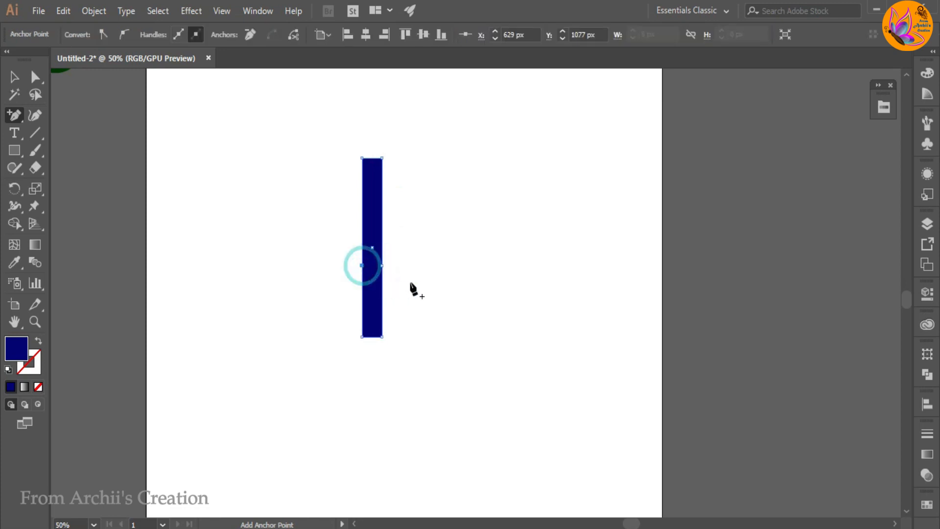
Step: Taper the rectangle's lower end by moving both bottom corner points inward until they almost meet on the centre line
{"action": "key", "text": "ctrl+1"}
{"action": "key", "text": "a"}
{"action": "left_click_drag", "start_coordinate": [388, 389], "coordinate": [354, 375]}
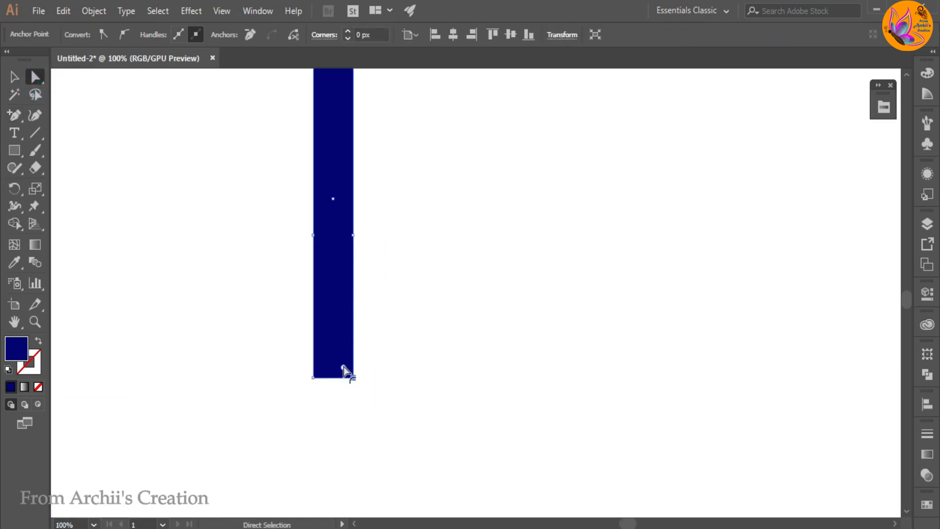
{"action": "key", "text": "Left"}
{"action": "key", "text": "Left"}
{"action": "key", "text": "Left"}
{"action": "key", "text": "Left"}
{"action": "key", "text": "Left"}
{"action": "key", "text": "Left"}
{"action": "key", "text": "Left"}
{"action": "key", "text": "Left"}
{"action": "key", "text": "Left"}
{"action": "key", "text": "Left"}
{"action": "key", "text": "Left"}
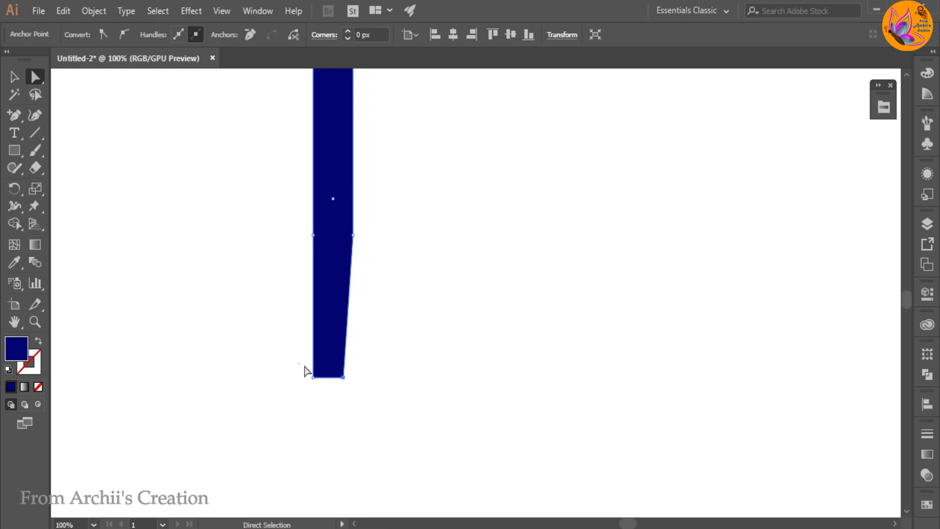
{"action": "left_click_drag", "start_coordinate": [304, 371], "coordinate": [325, 390]}
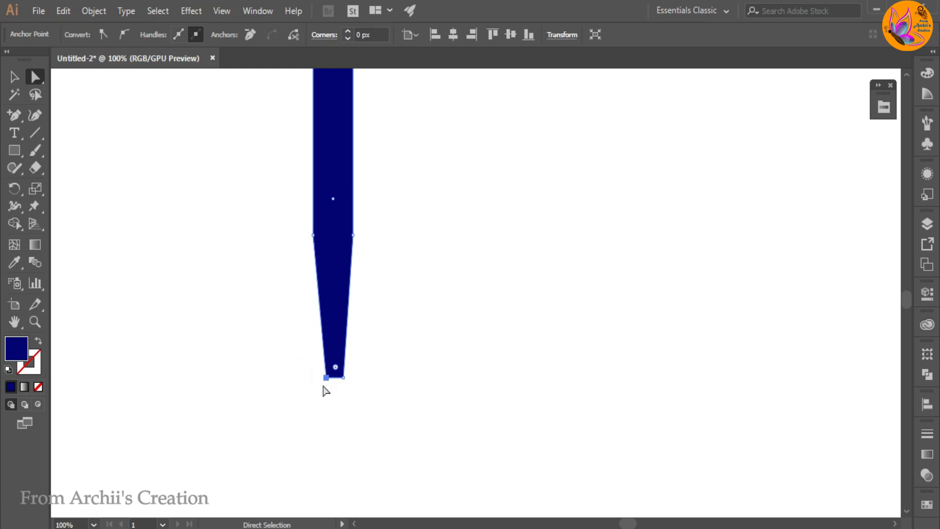
{"action": "left_click_drag", "start_coordinate": [354, 387], "coordinate": [341, 375]}
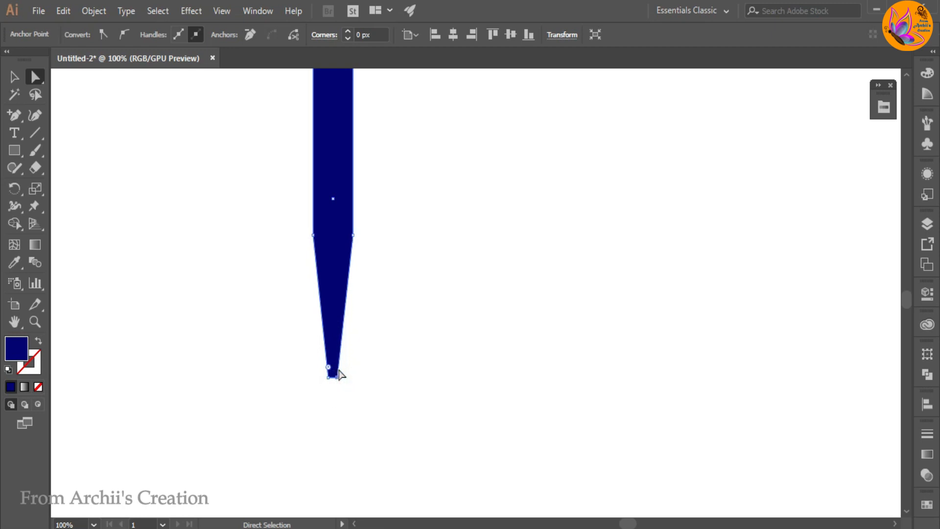
{"action": "left_click_drag", "start_coordinate": [329, 368], "coordinate": [332, 378]}
Step: Move the shape's top-right corner point inward almost to the vertical centre line
{"action": "scroll", "coordinate": [332, 386], "scroll_direction": "up", "scroll_amount": 5}
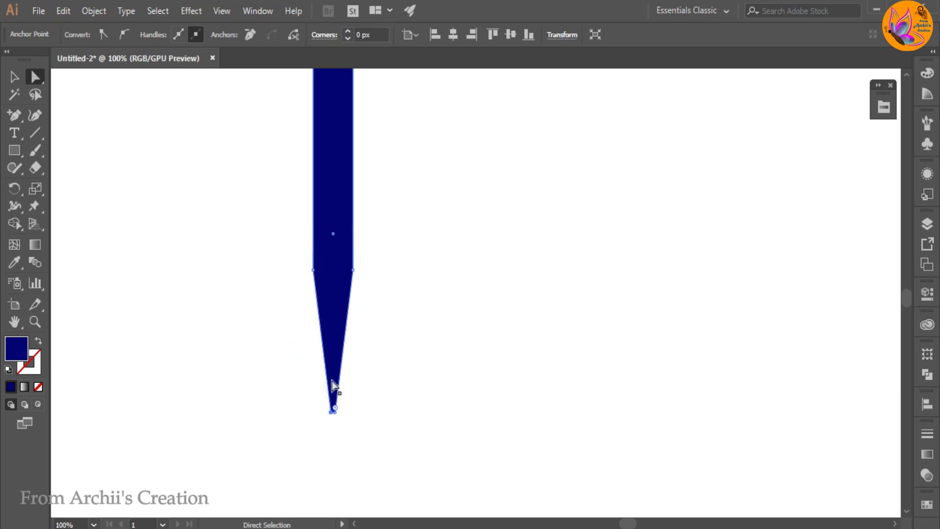
{"action": "left_click_drag", "start_coordinate": [373, 174], "coordinate": [385, 190]}
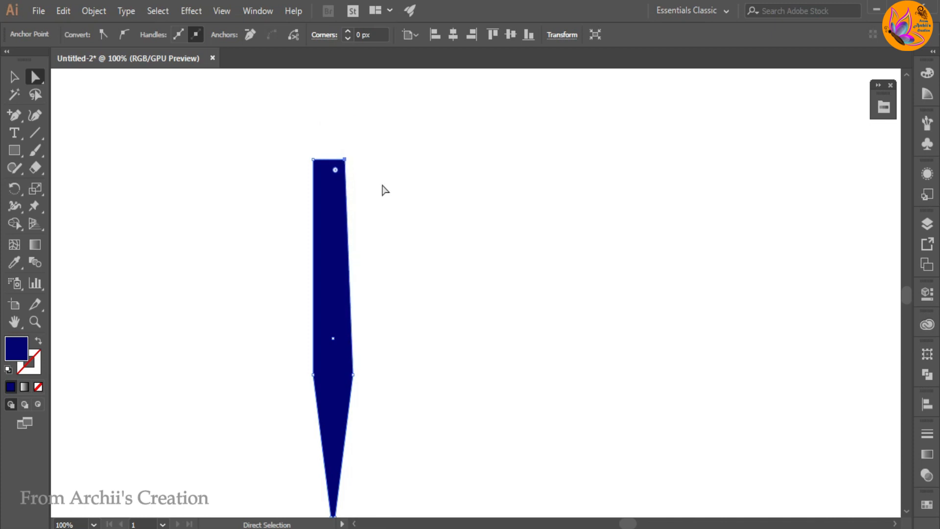
{"action": "key", "text": "Left"}
{"action": "key", "text": "Left"}
{"action": "key", "text": "Left"}
{"action": "key", "text": "Left"}
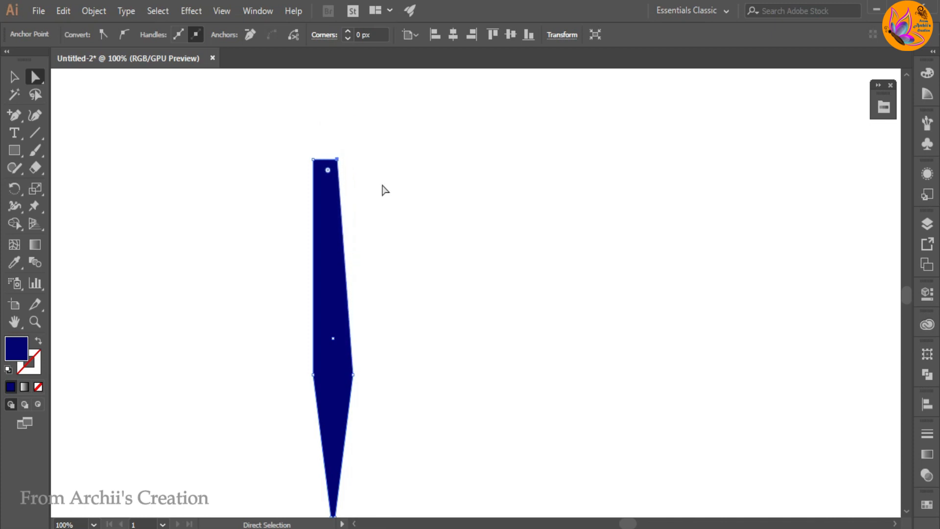
{"action": "key", "text": "Left"}
{"action": "key", "text": "Left"}
{"action": "key", "text": "Left"}
{"action": "key", "text": "Left"}
Step: Move the top-left corner point inward until it almost meets the top-right one, forming a spindle, and deselect the shape
{"action": "left_click_drag", "start_coordinate": [323, 188], "coordinate": [323, 188]}
{"action": "key", "text": "Right"}
{"action": "key", "text": "Right"}
{"action": "key", "text": "Right"}
{"action": "key", "text": "Right"}
{"action": "key", "text": "Right"}
{"action": "key", "text": "Right"}
{"action": "key", "text": "Right"}
{"action": "key", "text": "Right"}
{"action": "key", "text": "Right"}
{"action": "key", "text": "Right"}
{"action": "key", "text": "Right"}
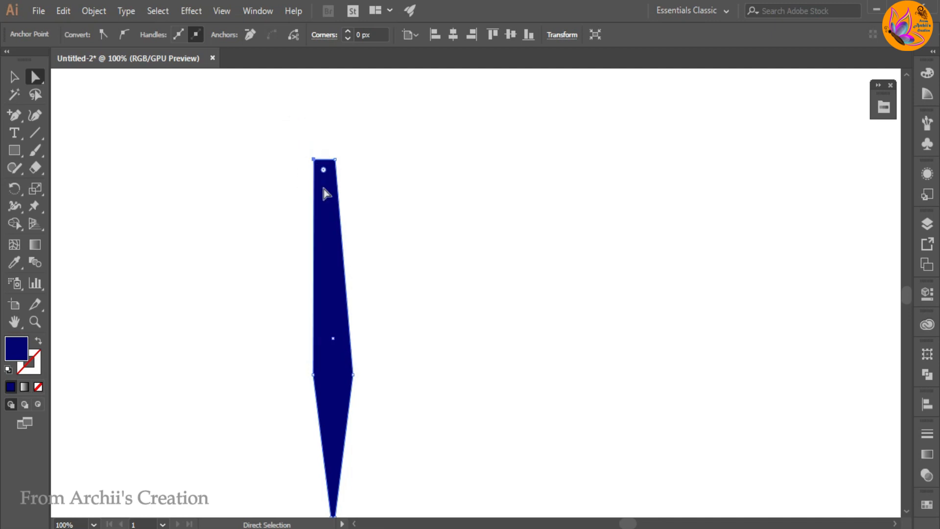
{"action": "key", "text": "Right"}
{"action": "key", "text": "Right"}
{"action": "key", "text": "Right"}
{"action": "key", "text": "Right"}
{"action": "key", "text": "Right"}
{"action": "key", "text": "Right"}
{"action": "key", "text": "Right"}
{"action": "key", "text": "Right"}
{"action": "key", "text": "Right"}
{"action": "key", "text": "Right"}
{"action": "key", "text": "Right"}
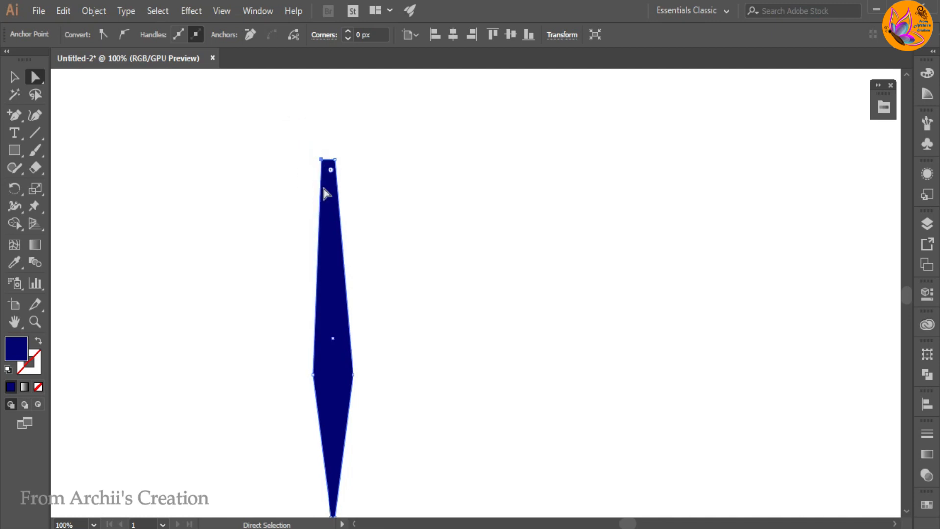
{"action": "key", "text": "Right"}
{"action": "key", "text": "Right"}
{"action": "key", "text": "Right"}
{"action": "key", "text": "Right"}
{"action": "key", "text": "Right"}
{"action": "key", "text": "Right"}
{"action": "key", "text": "Right"}
{"action": "key", "text": "Right"}
{"action": "key", "text": "Right"}
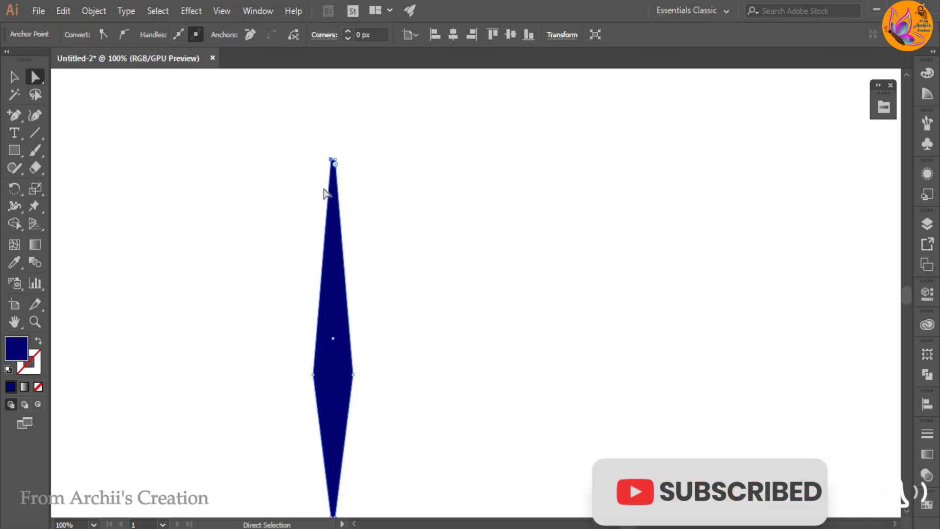
{"action": "key", "text": "v"}
{"action": "scroll", "coordinate": [148, 145], "scroll_direction": "down", "scroll_amount": 2}
{"action": "left_click", "coordinate": [148, 145]}
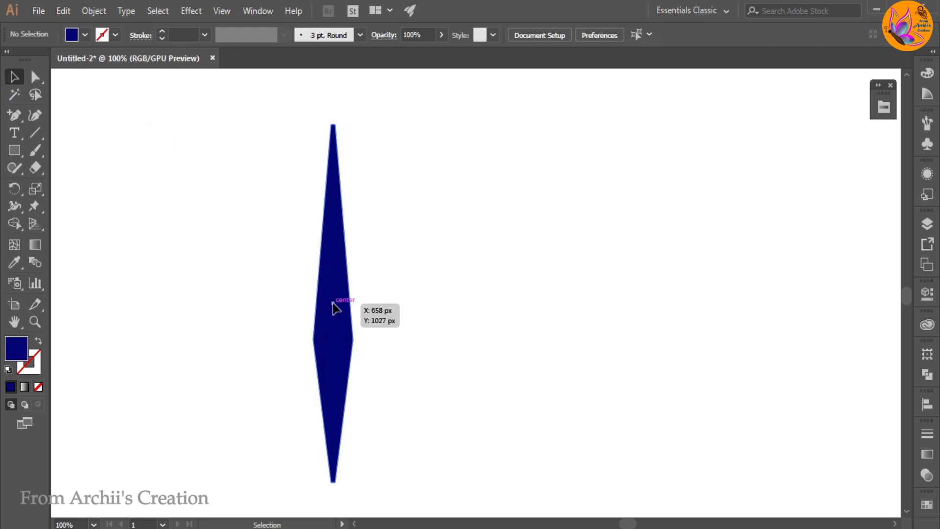
Step: Scale the spindle down to about half its height and move it to the upper part of the artboard
{"action": "left_click", "coordinate": [333, 307]}
{"action": "scroll", "coordinate": [333, 307], "scroll_direction": "down", "scroll_amount": 2}
{"action": "left_click_drag", "start_coordinate": [345, 211], "coordinate": [328, 262]}
{"action": "left_click", "coordinate": [406, 271]}
{"action": "left_click", "coordinate": [334, 315]}
{"action": "left_click", "coordinate": [378, 279]}
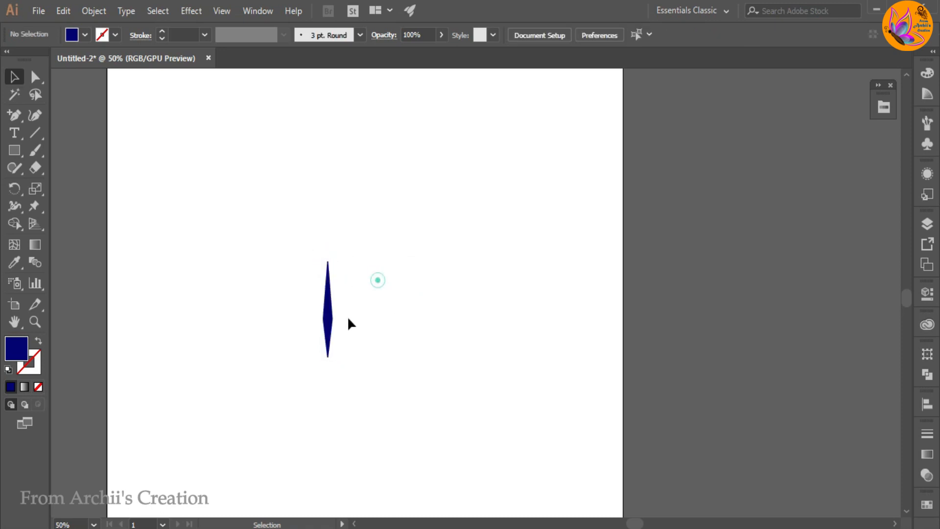
{"action": "scroll", "coordinate": [345, 316], "scroll_direction": "down", "scroll_amount": 1}
{"action": "scroll", "coordinate": [411, 309], "scroll_direction": "up", "scroll_amount": 1}
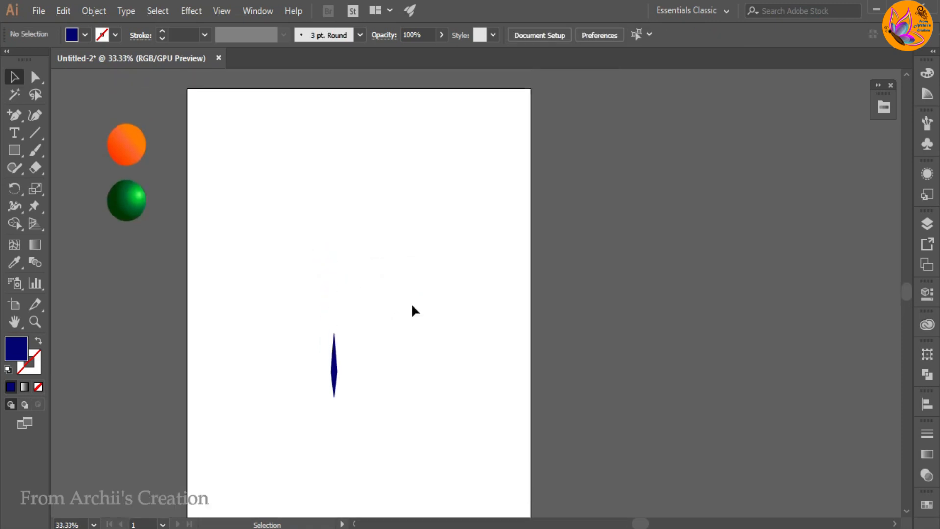
{"action": "left_click_drag", "start_coordinate": [334, 363], "coordinate": [324, 198]}
{"action": "left_click", "coordinate": [359, 218]}
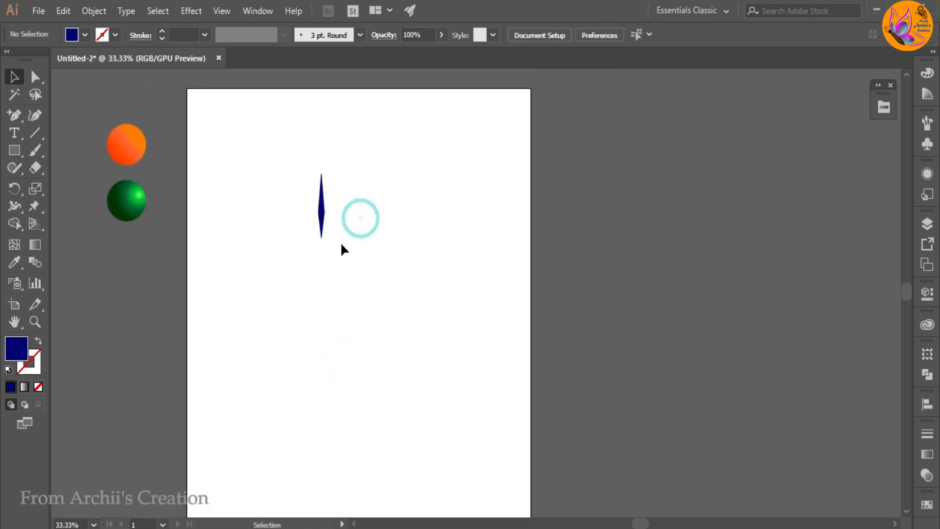
Step: Create a copy of the spindle rotated 15° around a point just below its lower tip
{"action": "left_click", "coordinate": [322, 212]}
{"action": "left_click", "coordinate": [21, 187]}
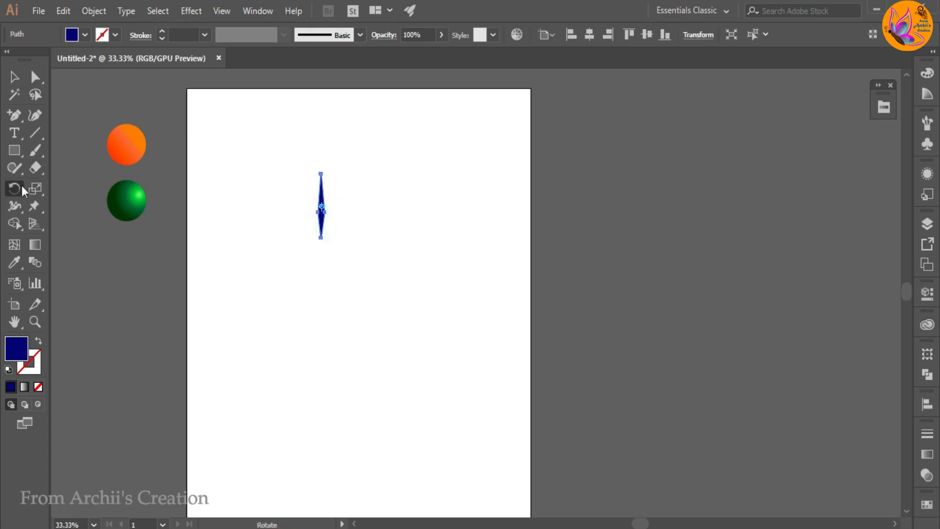
{"action": "left_click", "coordinate": [321, 246], "text": "alt"}
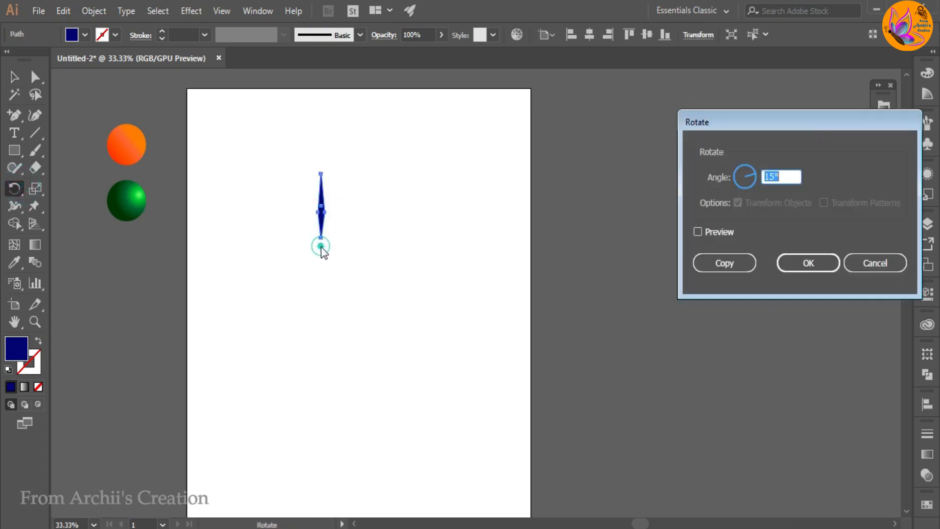
{"action": "left_click", "coordinate": [704, 269]}
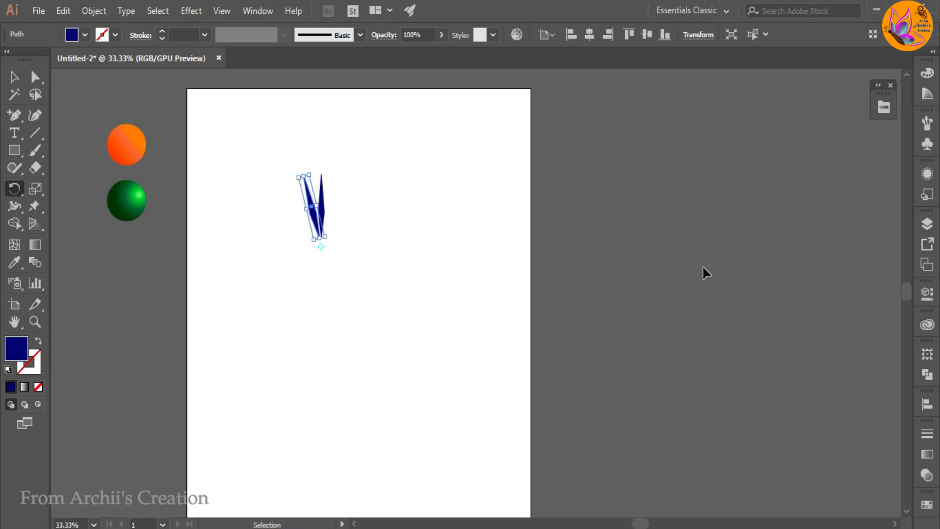
Step: Repeat the 15° rotated copy until the spindles form a full circle of spokes, and deselect them
{"action": "key", "text": "ctrl+d"}
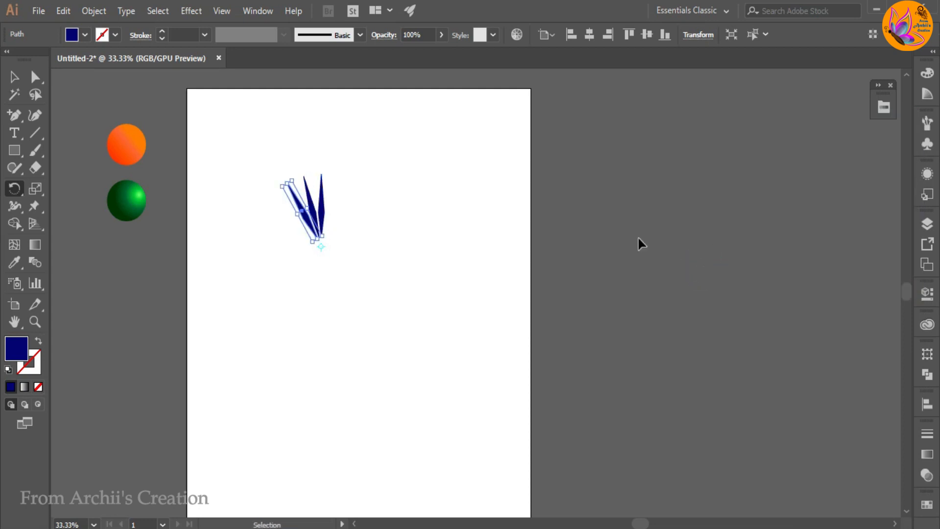
{"action": "key", "text": "ctrl+d"}
{"action": "key", "text": "ctrl+d"}
{"action": "key", "text": "ctrl+d"}
{"action": "key", "text": "ctrl+d"}
{"action": "key", "text": "ctrl+d"}
{"action": "key", "text": "ctrl+d"}
{"action": "key", "text": "ctrl+d"}
{"action": "key", "text": "ctrl+d"}
{"action": "key", "text": "ctrl+d"}
{"action": "key", "text": "ctrl+d"}
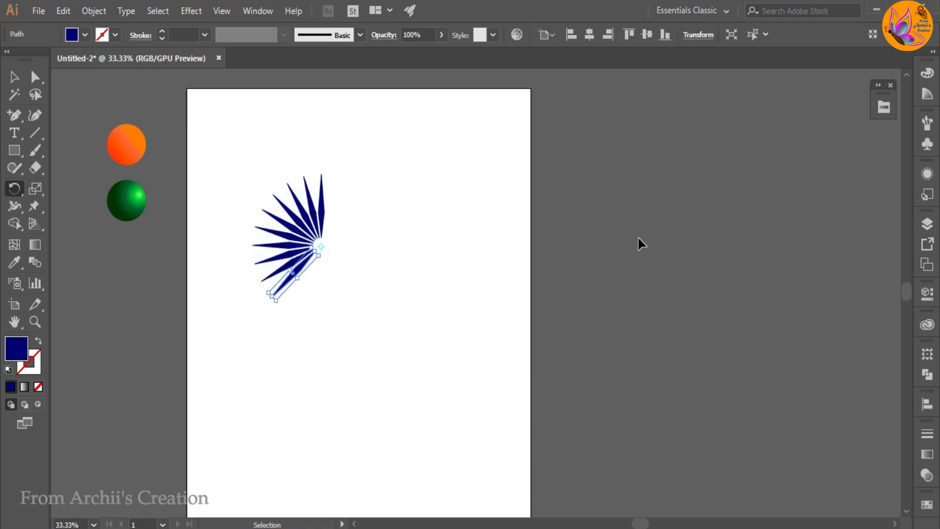
{"action": "key", "text": "ctrl+d"}
{"action": "key", "text": "ctrl+d"}
{"action": "key", "text": "ctrl+d"}
{"action": "key", "text": "ctrl+d"}
{"action": "key", "text": "ctrl+d"}
{"action": "key", "text": "ctrl+d"}
{"action": "key", "text": "ctrl+d"}
{"action": "key", "text": "ctrl+d"}
{"action": "key", "text": "ctrl+d"}
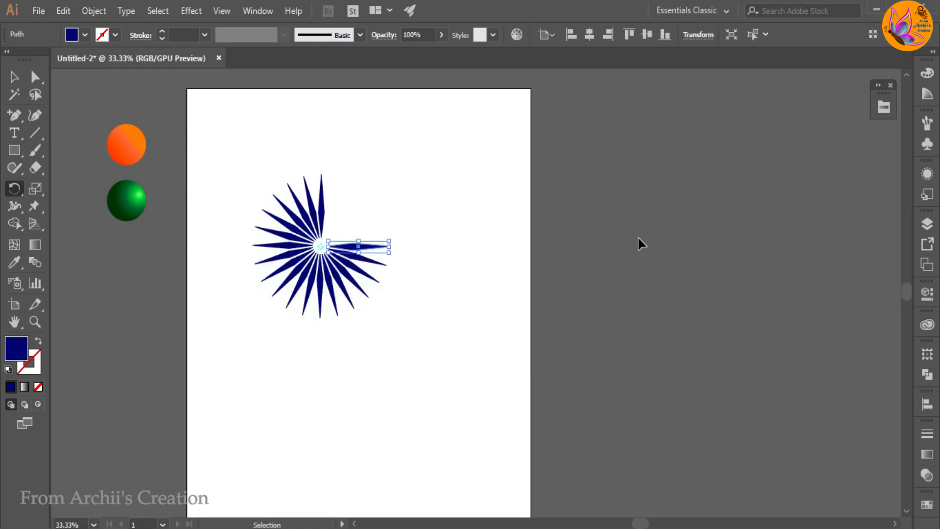
{"action": "key", "text": "ctrl+d"}
{"action": "key", "text": "ctrl+d"}
{"action": "key", "text": "ctrl+d"}
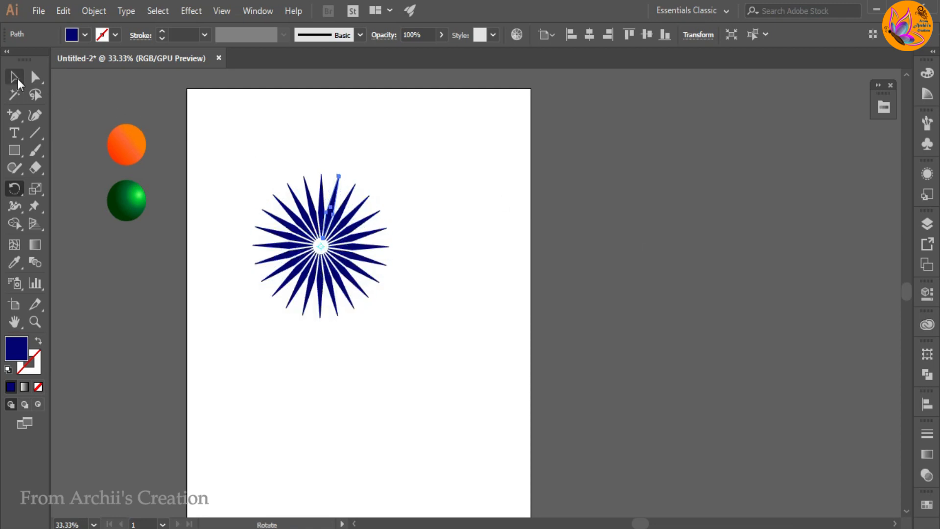
{"action": "left_click", "coordinate": [15, 79]}
{"action": "left_click", "coordinate": [193, 328]}
Step: Draw a small dark blue circle and place it just outside the wheel, centred between two neighbouring spoke tips at the top
{"action": "left_click", "coordinate": [21, 151]}
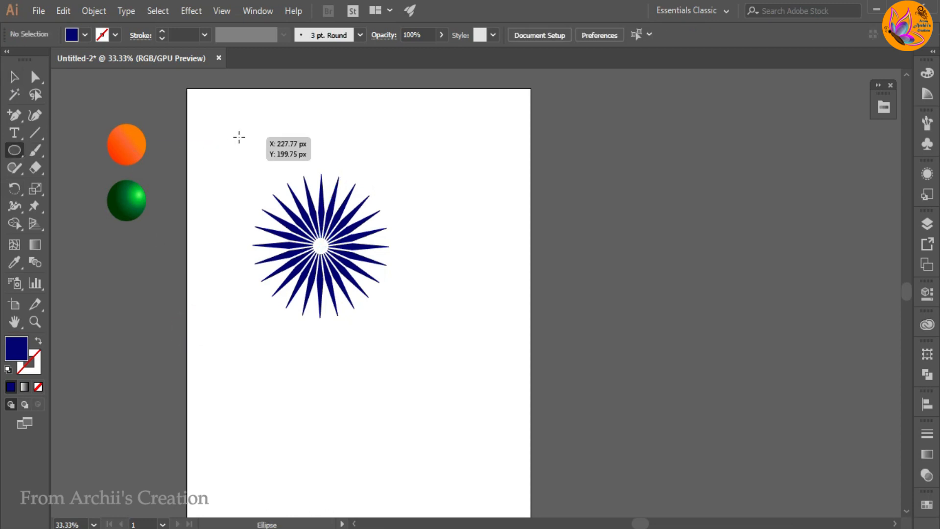
{"action": "left_click_drag", "start_coordinate": [237, 135], "coordinate": [312, 174]}
{"action": "left_click", "coordinate": [15, 77]}
{"action": "left_click", "coordinate": [198, 168]}
{"action": "scroll", "coordinate": [312, 174], "scroll_direction": "up", "scroll_amount": 4, "text": "alt"}
{"action": "left_click_drag", "start_coordinate": [346, 144], "coordinate": [338, 153]}
{"action": "left_click_drag", "start_coordinate": [317, 187], "coordinate": [310, 176]}
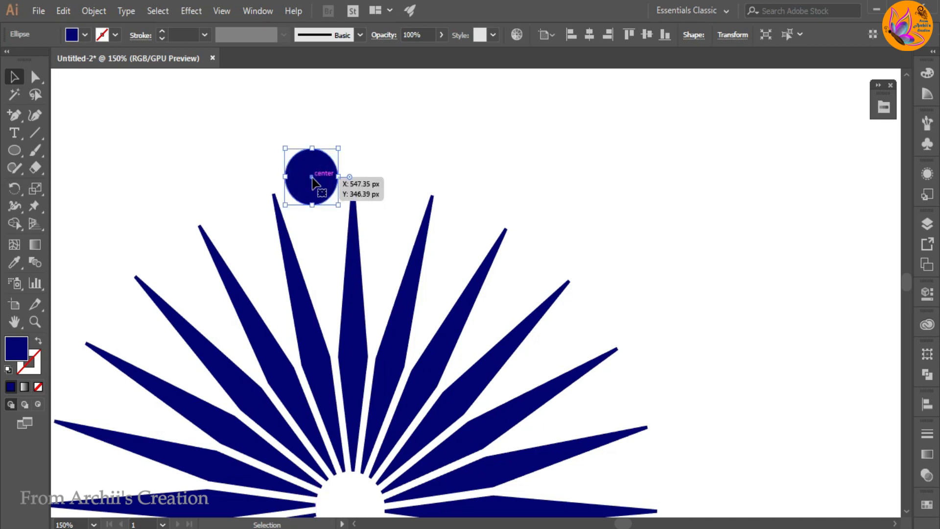
{"action": "left_click", "coordinate": [366, 143]}
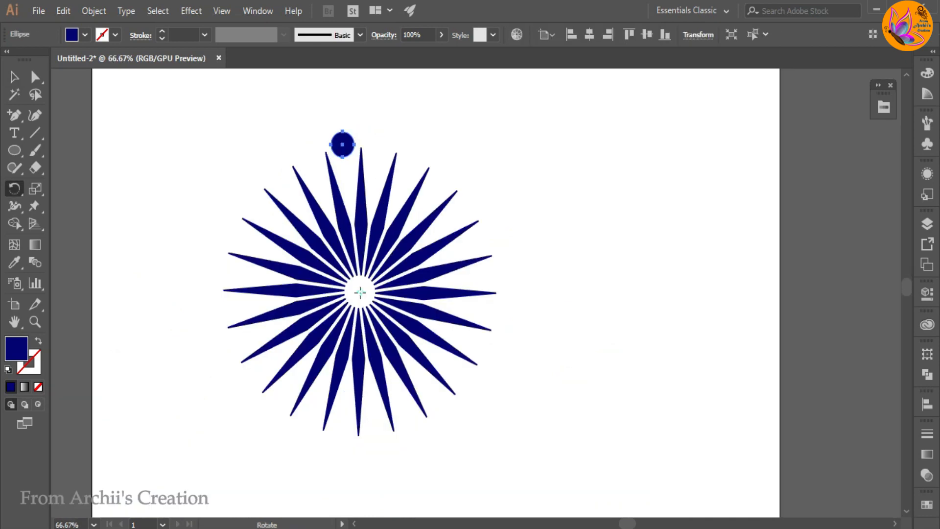
Step: Copy the small circle rotated 15° around the wheel's centre, repeat until the circles form a complete ring, and deselect them
{"action": "left_click", "coordinate": [360, 292], "text": "alt"}
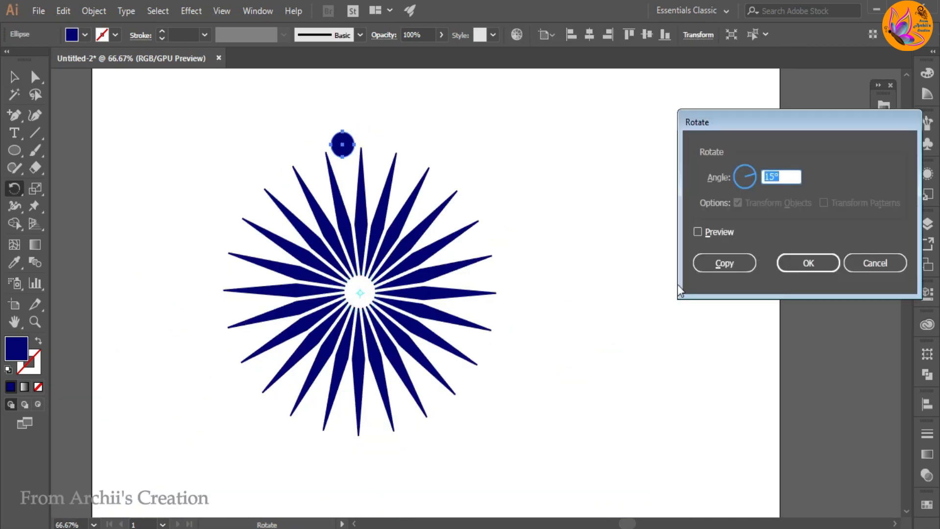
{"action": "left_click", "coordinate": [696, 268]}
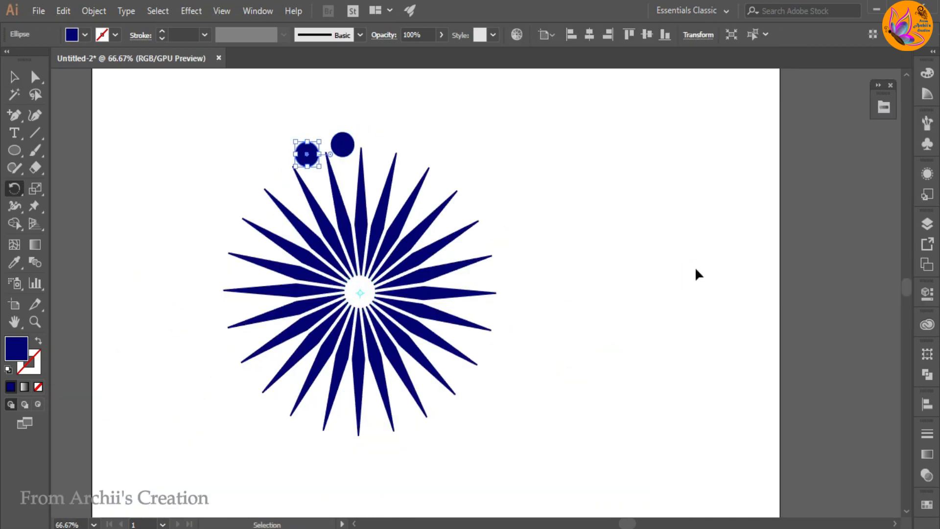
{"action": "key", "text": "ctrl+d"}
{"action": "key", "text": "ctrl+d"}
{"action": "key", "text": "ctrl+d"}
{"action": "key", "text": "ctrl+d"}
{"action": "key", "text": "ctrl+d"}
{"action": "key", "text": "ctrl+d"}
{"action": "key", "text": "ctrl+d"}
{"action": "key", "text": "ctrl+d"}
{"action": "key", "text": "ctrl+d"}
{"action": "key", "text": "ctrl+d"}
{"action": "key", "text": "ctrl+d"}
{"action": "key", "text": "ctrl+d"}
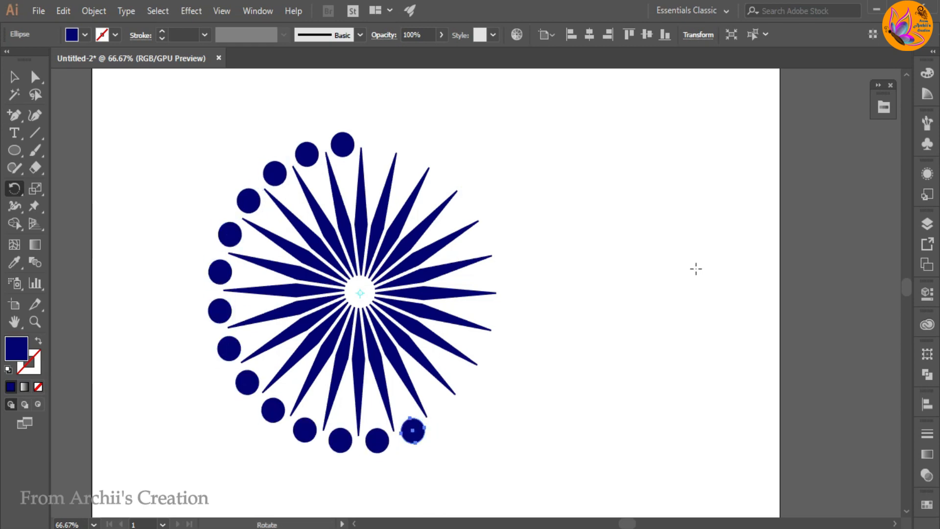
{"action": "key", "text": "ctrl+d"}
{"action": "key", "text": "ctrl+d"}
{"action": "key", "text": "ctrl+d"}
{"action": "key", "text": "ctrl+d"}
{"action": "key", "text": "ctrl+d"}
{"action": "key", "text": "ctrl+d"}
{"action": "key", "text": "ctrl+d"}
{"action": "key", "text": "ctrl+d"}
{"action": "key", "text": "ctrl+d"}
{"action": "key", "text": "ctrl+d"}
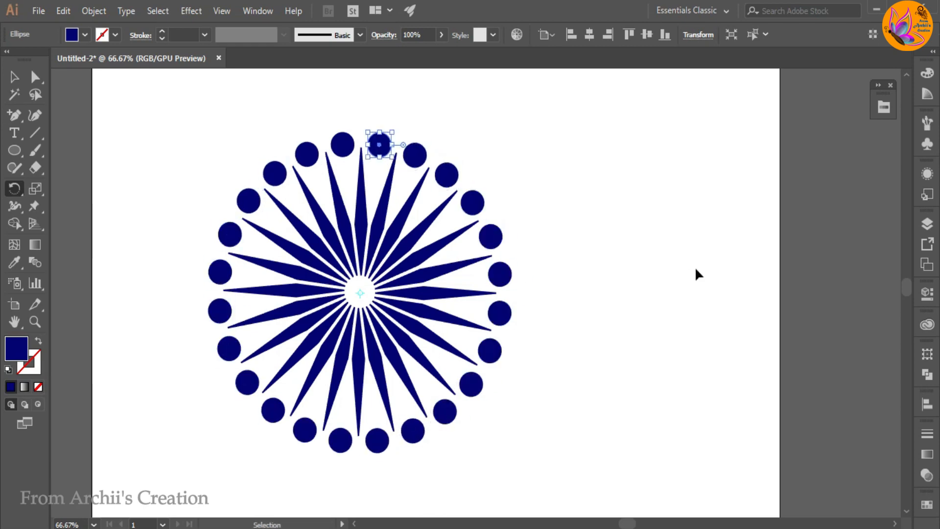
{"action": "key", "text": "v"}
{"action": "left_click", "coordinate": [603, 187]}
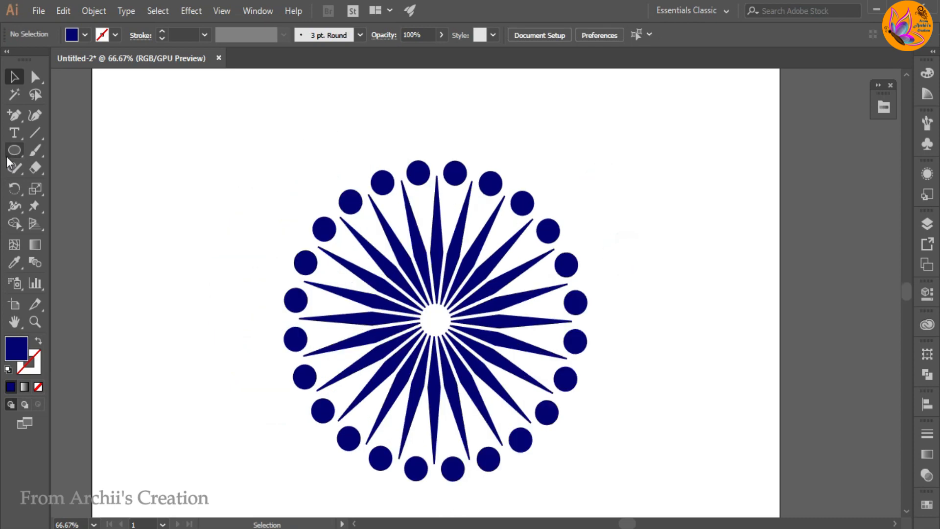
Step: Draw a large circle over the wheel and swap its dark blue fill to the stroke, leaving it unfilled
{"action": "key", "text": "l"}
{"action": "left_click_drag", "start_coordinate": [276, 141], "coordinate": [548, 464]}
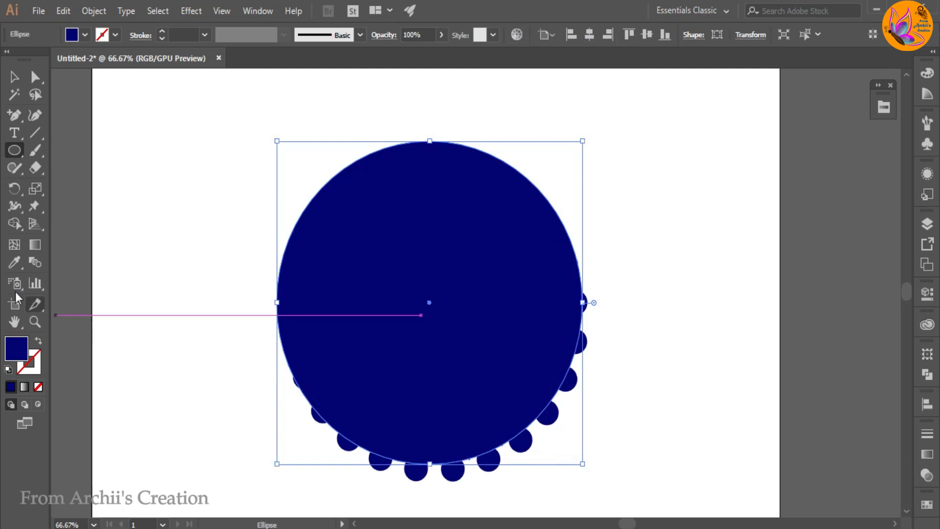
{"action": "key", "text": "shift+x"}
{"action": "left_click", "coordinate": [31, 363]}
Step: Set the large circle's stroke to 7 pt and centre it horizontally and vertically around the wheel
{"action": "left_click", "coordinate": [159, 32]}
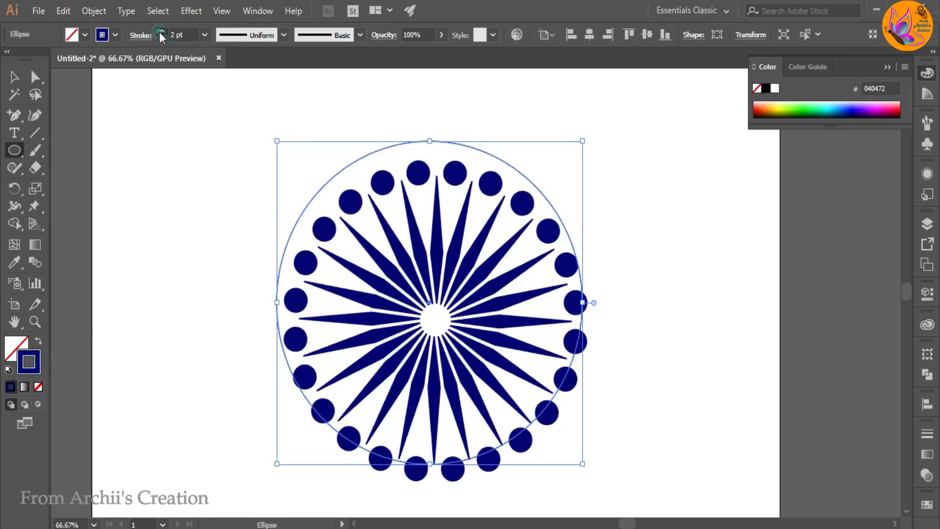
{"action": "left_click", "coordinate": [160, 32]}
{"action": "left_click", "coordinate": [160, 31]}
{"action": "left_click", "coordinate": [160, 32]}
{"action": "left_click", "coordinate": [160, 32]}
{"action": "left_click", "coordinate": [160, 32]}
{"action": "left_click", "coordinate": [590, 34]}
{"action": "left_click", "coordinate": [647, 34]}
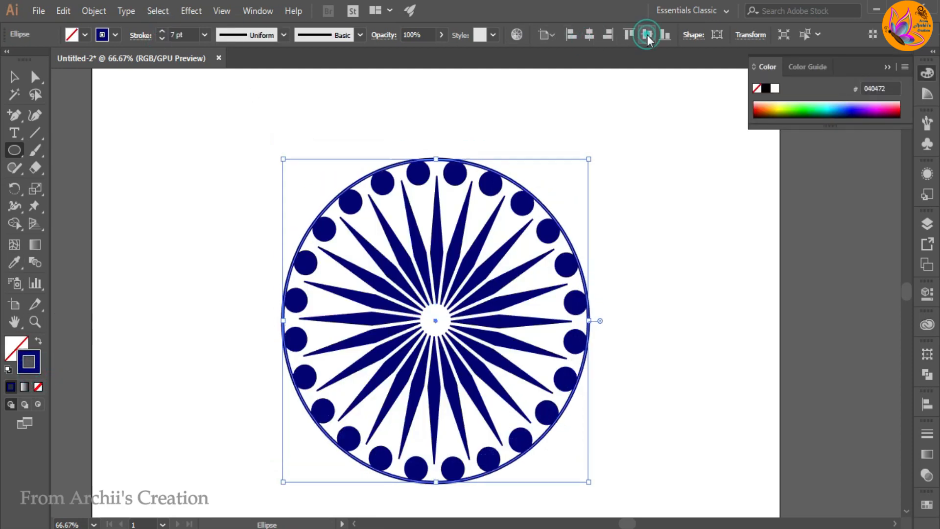
Step: Set the outer ring's stroke to 14 pt, shrink the ring slightly and centre it on the wheel again
{"action": "left_click", "coordinate": [162, 31]}
{"action": "left_click", "coordinate": [162, 31]}
{"action": "left_click", "coordinate": [162, 31]}
{"action": "left_click", "coordinate": [162, 32]}
{"action": "left_click", "coordinate": [163, 31]}
{"action": "left_click", "coordinate": [162, 31]}
{"action": "left_click", "coordinate": [162, 31]}
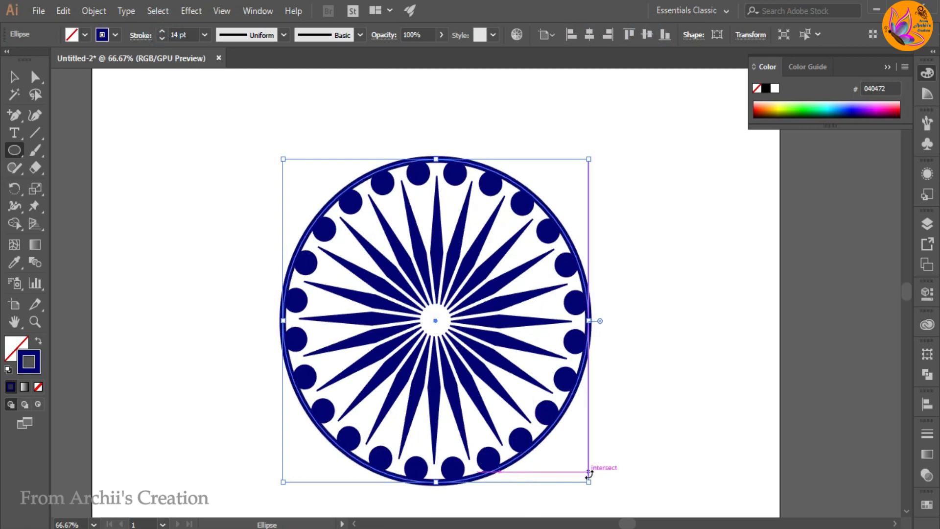
{"action": "left_click_drag", "start_coordinate": [589, 482], "coordinate": [583, 476]}
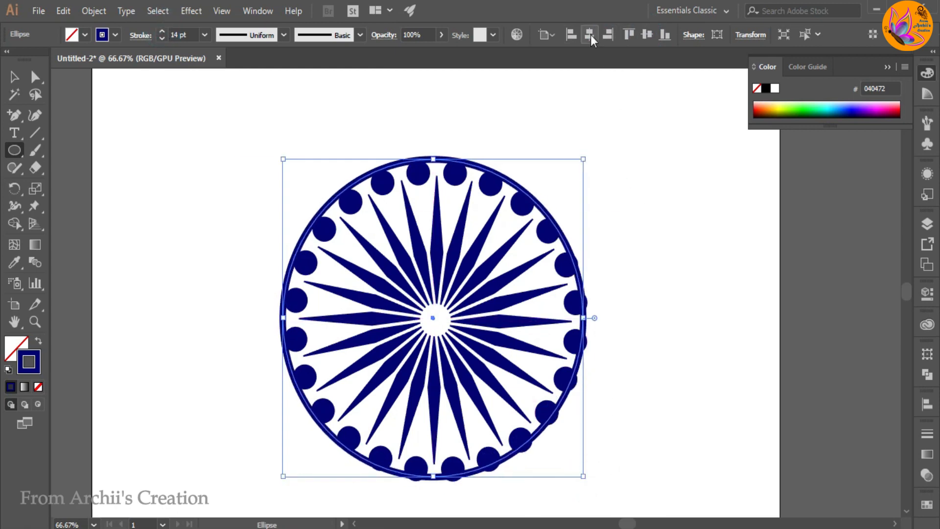
{"action": "left_click", "coordinate": [590, 35]}
{"action": "left_click", "coordinate": [646, 35]}
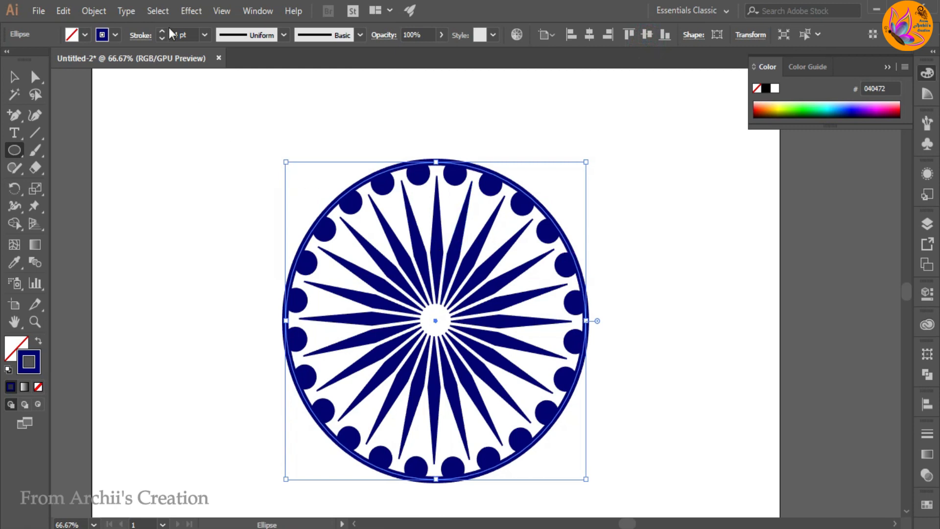
Step: Set the outer ring's stroke to 17 pt and deselect it
{"action": "left_click", "coordinate": [163, 31]}
{"action": "left_click", "coordinate": [162, 32]}
{"action": "left_click", "coordinate": [163, 32]}
{"action": "left_click", "coordinate": [14, 77]}
{"action": "left_click", "coordinate": [146, 172]}
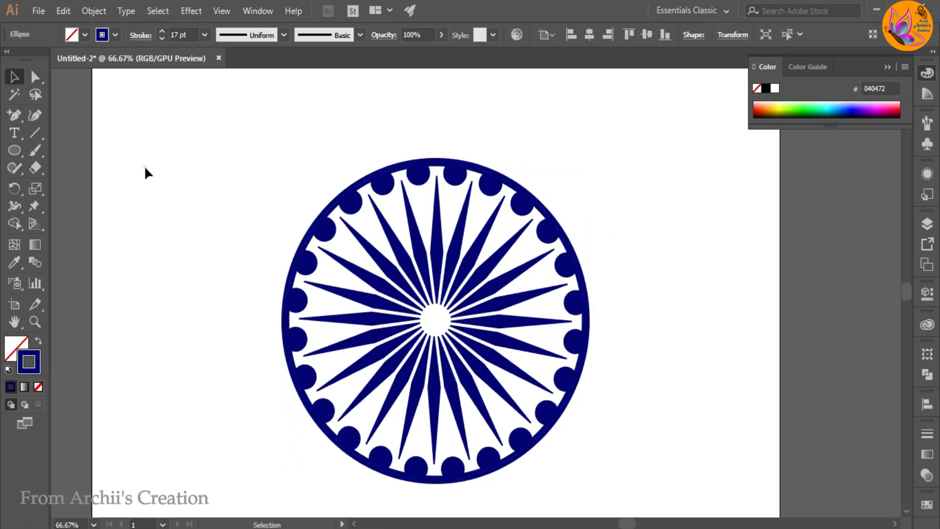
Step: Draw a small circle with a dark blue fill and no stroke, and place it as a hub in the wheel's centre
{"action": "key", "text": "shift+x"}
{"action": "key", "text": "l"}
{"action": "mouse_move", "coordinate": [164, 150]}
{"action": "left_mouse_down"}
{"action": "mouse_move", "coordinate": [336, 273]}
{"action": "mouse_move", "coordinate": [435, 328]}
{"action": "left_mouse_up"}
{"action": "key", "text": "v"}
{"action": "left_click", "coordinate": [189, 226]}
{"action": "left_click", "coordinate": [600, 346]}
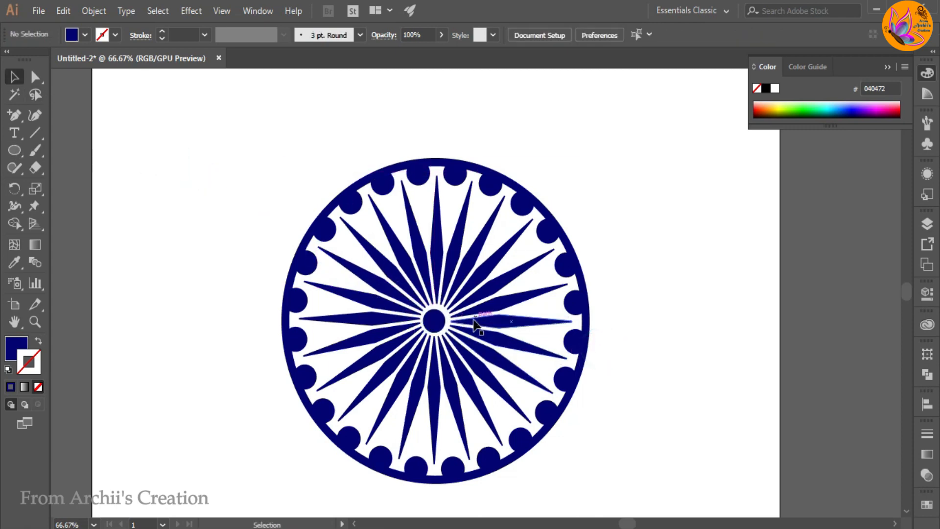
Step: Move the completed wheel off the artboard onto the empty canvas to its right
{"action": "left_click", "coordinate": [435, 322]}
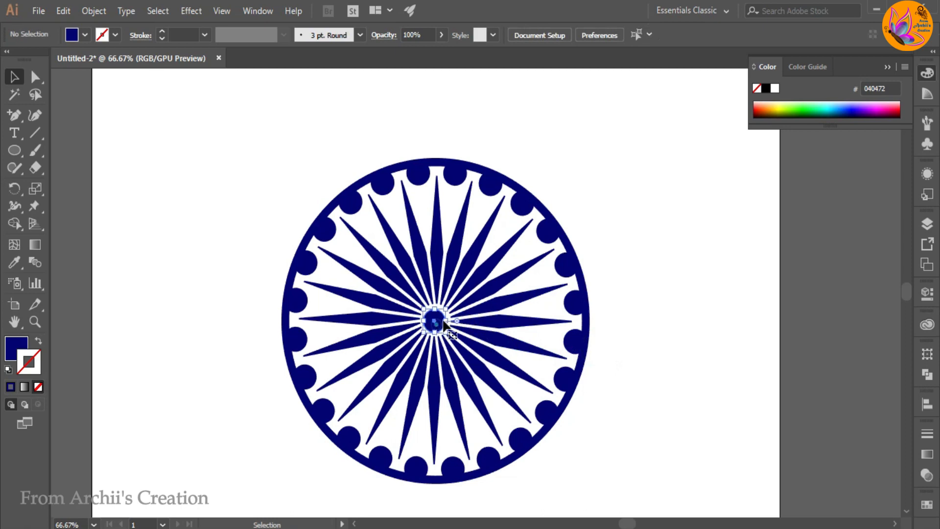
{"action": "left_click", "coordinate": [667, 212]}
{"action": "scroll", "coordinate": [593, 313], "scroll_direction": "down", "scroll_amount": 3}
Step: Draw a wave's curved upper edge with the Pen tool, from the artboard's lower left edge down towards its bottom right corner
{"action": "left_click", "coordinate": [14, 115]}
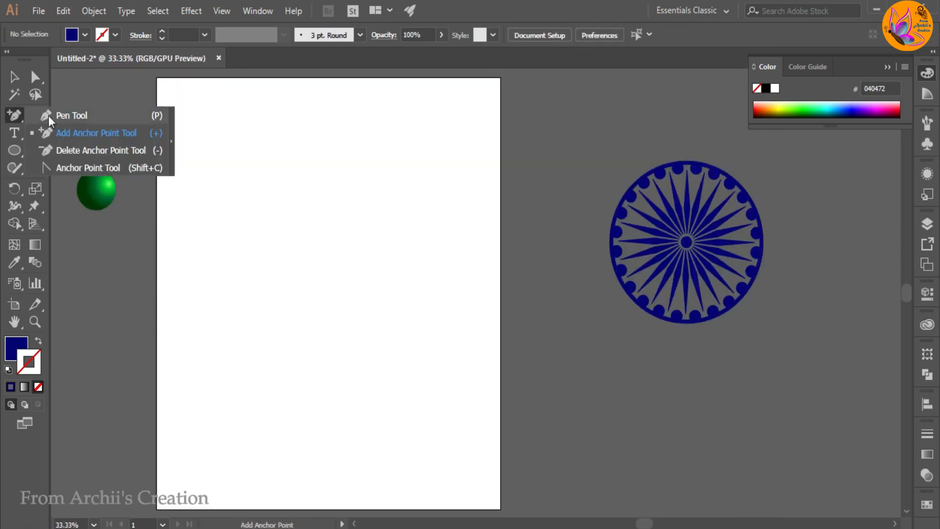
{"action": "left_click", "coordinate": [49, 116]}
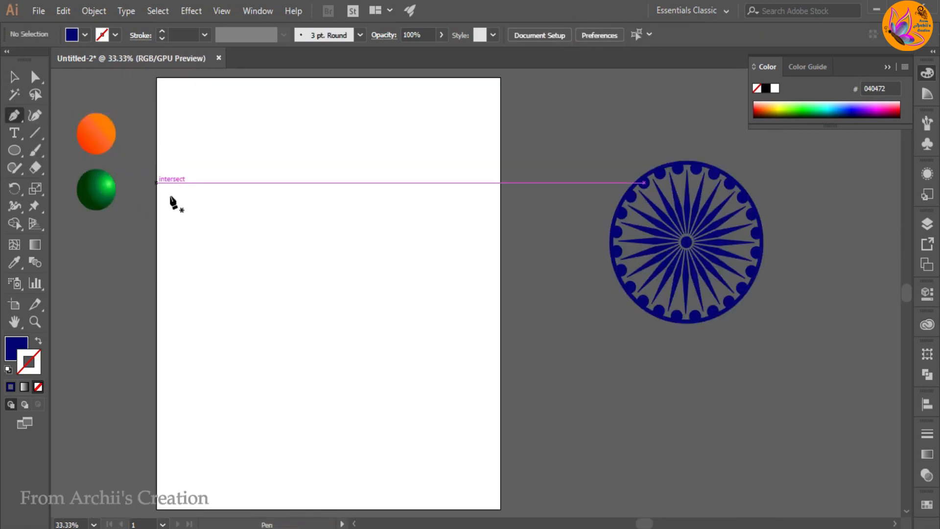
{"action": "scroll", "coordinate": [191, 414], "scroll_direction": "down", "scroll_amount": 2}
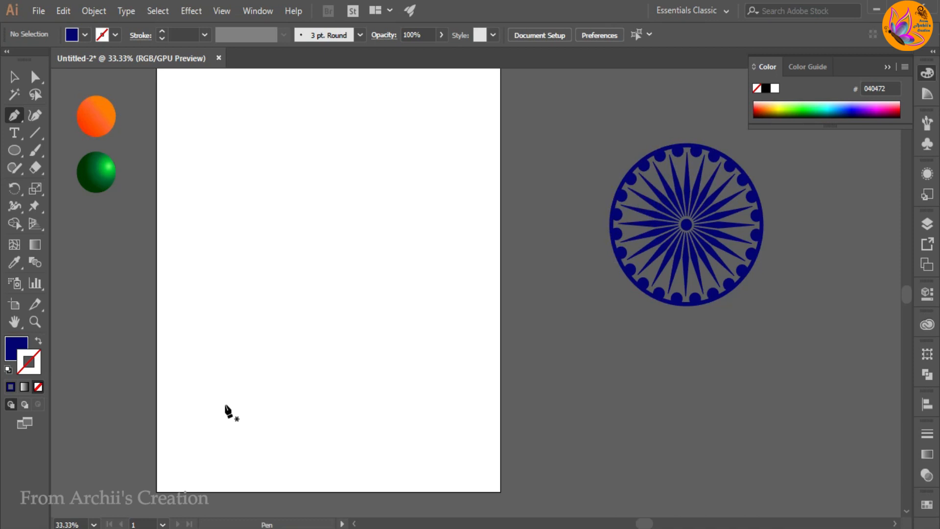
{"action": "left_click", "coordinate": [156, 410]}
{"action": "left_click_drag", "start_coordinate": [300, 379], "coordinate": [474, 466]}
{"action": "left_click", "coordinate": [299, 378]}
{"action": "left_click", "coordinate": [380, 439]}
{"action": "left_click", "coordinate": [458, 464]}
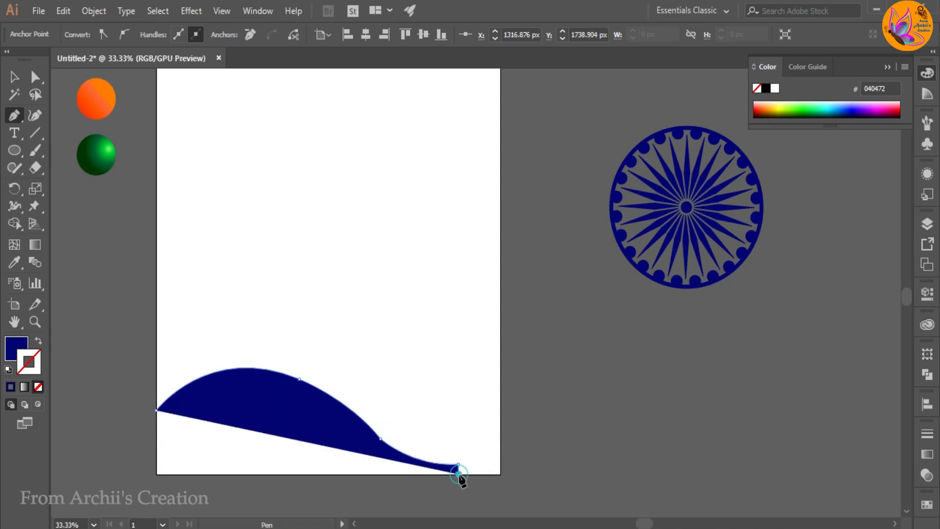
Step: Continue the wave's outline straight down to the artboard's bottom edge and along it to the bottom left corner, then close the shape
{"action": "key", "text": "ctrl+z"}
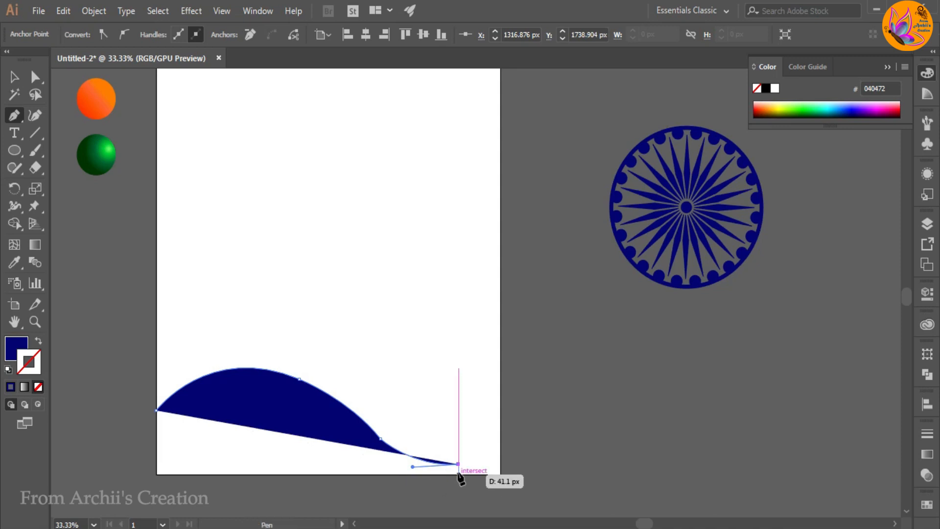
{"action": "scroll", "coordinate": [458, 472], "scroll_direction": "up", "scroll_amount": 4}
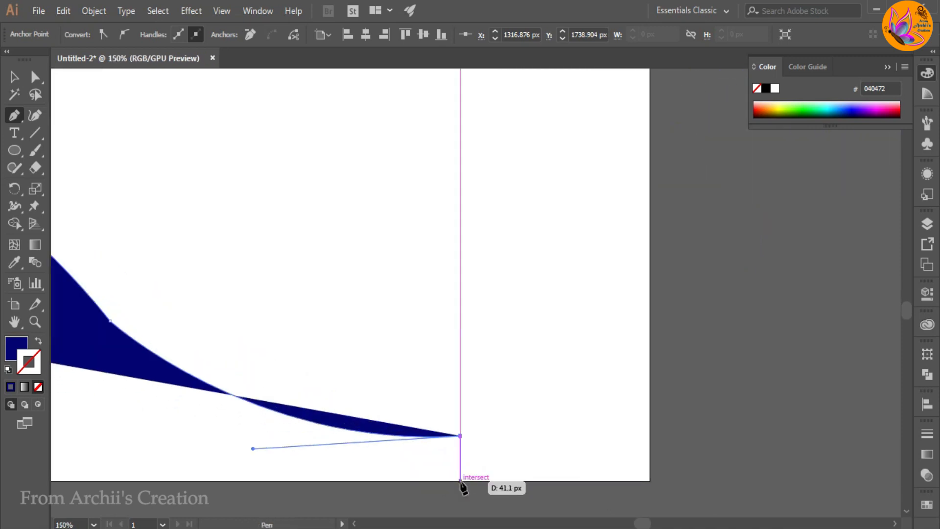
{"action": "left_click", "coordinate": [460, 480]}
{"action": "scroll", "coordinate": [461, 485], "scroll_direction": "down", "scroll_amount": 2}
{"action": "left_click_drag", "start_coordinate": [441, 431], "coordinate": [570, 416]}
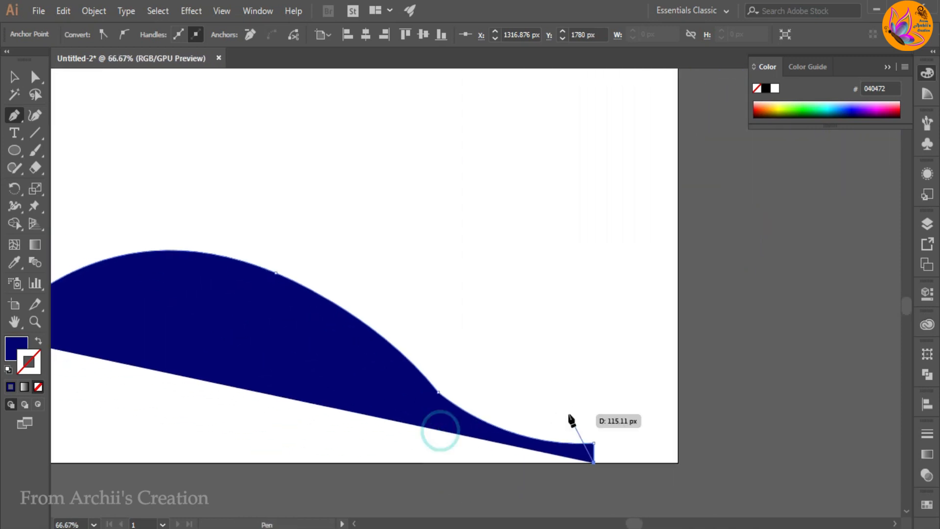
{"action": "scroll", "coordinate": [569, 418], "scroll_direction": "down", "scroll_amount": 1}
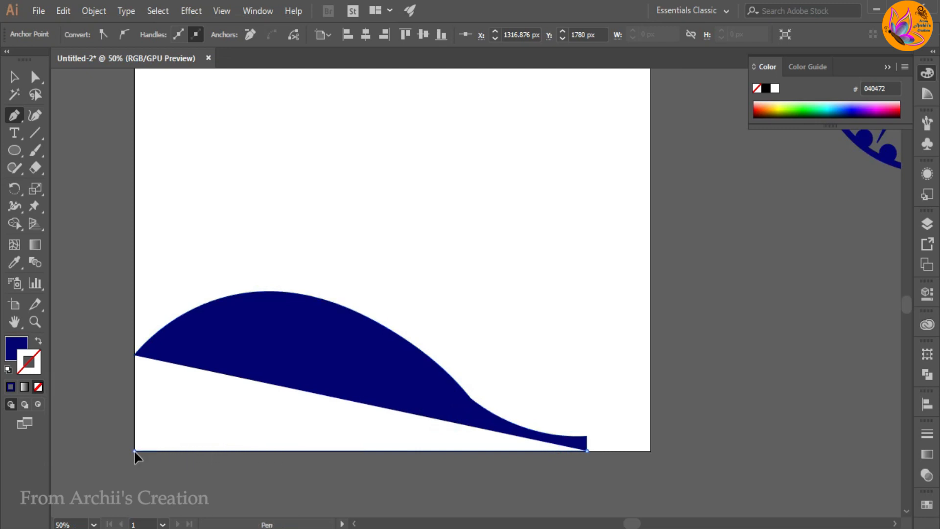
{"action": "left_click", "coordinate": [134, 451]}
{"action": "left_click", "coordinate": [135, 355]}
{"action": "left_click", "coordinate": [13, 77]}
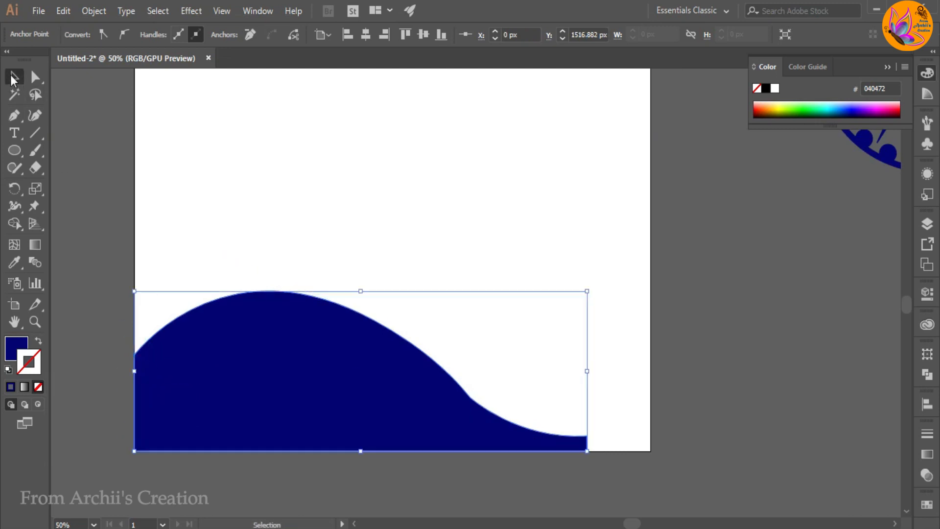
{"action": "left_click", "coordinate": [89, 192]}
Step: Round the wave's corner where its two upper curves meet to a radius of about 440.7 px
{"action": "left_click", "coordinate": [300, 376]}
{"action": "key", "text": "a"}
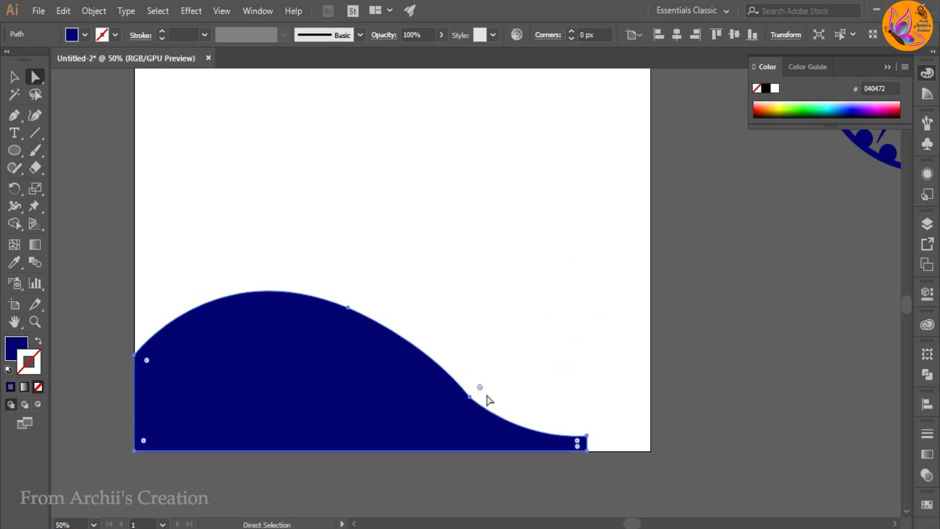
{"action": "left_click_drag", "start_coordinate": [486, 372], "coordinate": [603, 224]}
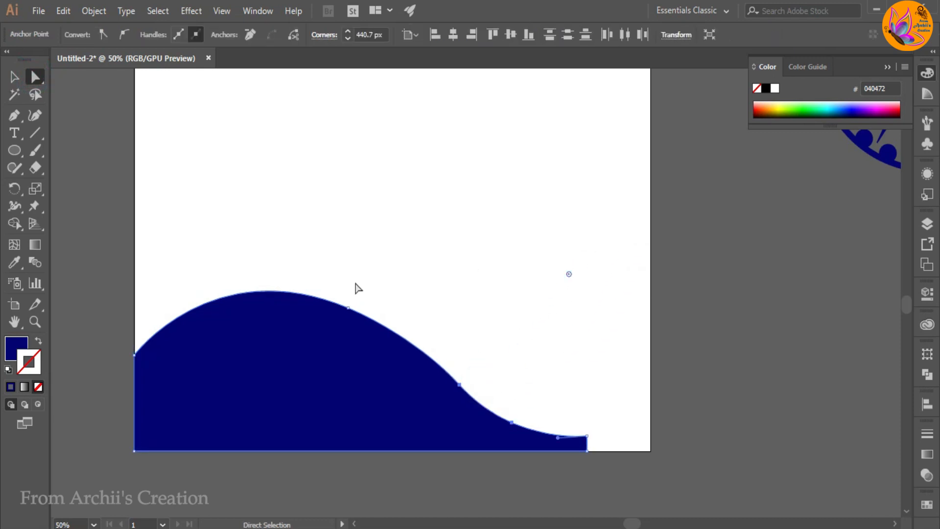
Step: Smooth the wave's crest and slope by adjusting the upper anchor point and the curve handles, and deselect the shape
{"action": "left_click_drag", "start_coordinate": [354, 284], "coordinate": [342, 308]}
{"action": "left_click_drag", "start_coordinate": [412, 331], "coordinate": [406, 344]}
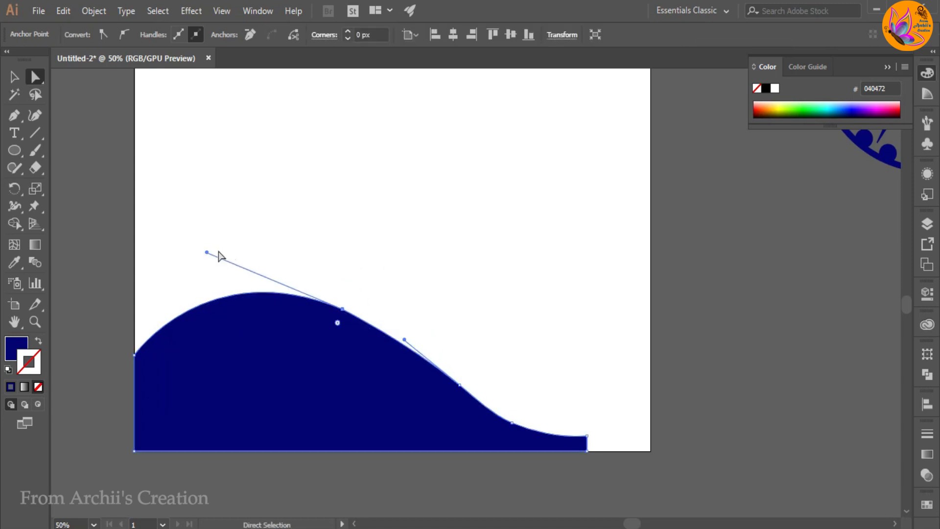
{"action": "left_click_drag", "start_coordinate": [207, 251], "coordinate": [211, 241]}
{"action": "left_click", "coordinate": [14, 78]}
{"action": "left_click", "coordinate": [269, 176]}
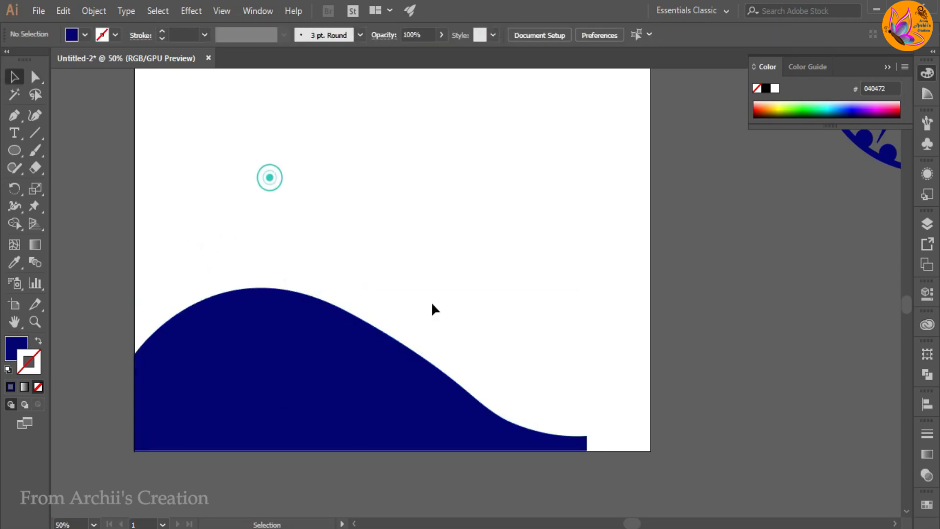
Step: Duplicate the wave twice, offsetting each copy straight down below the original
{"action": "key", "text": "ctrl+minus"}
{"action": "key", "text": "ctrl+minus"}
{"action": "left_click", "coordinate": [351, 384]}
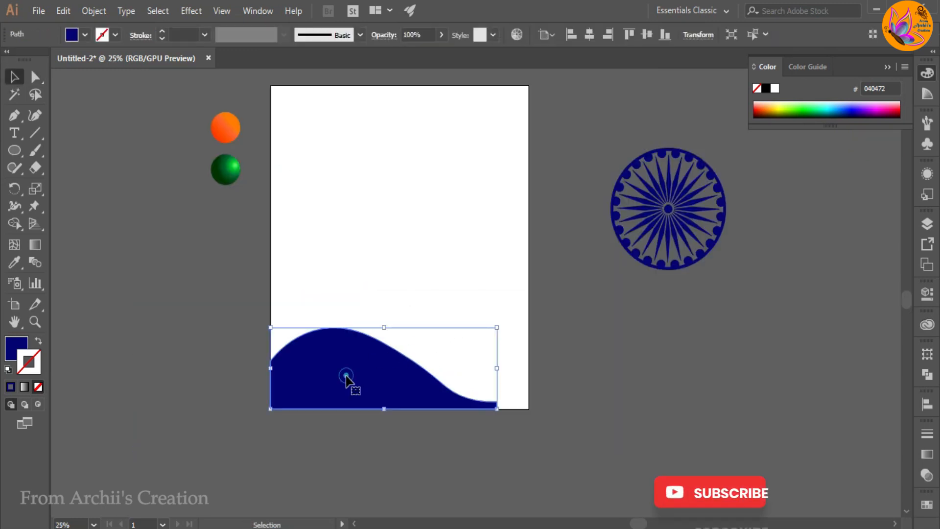
{"action": "left_click_drag", "start_coordinate": [348, 381], "coordinate": [351, 414]}
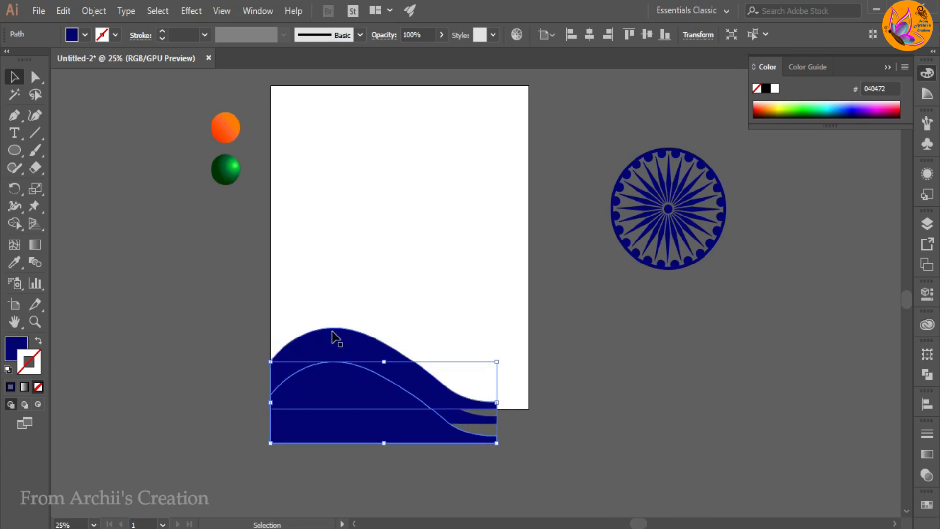
Step: Fill the back wave with the orange circle's gradient and the front wave with the green circle's gradient using the Eyedropper
{"action": "left_click", "coordinate": [333, 337]}
{"action": "left_click", "coordinate": [14, 263]}
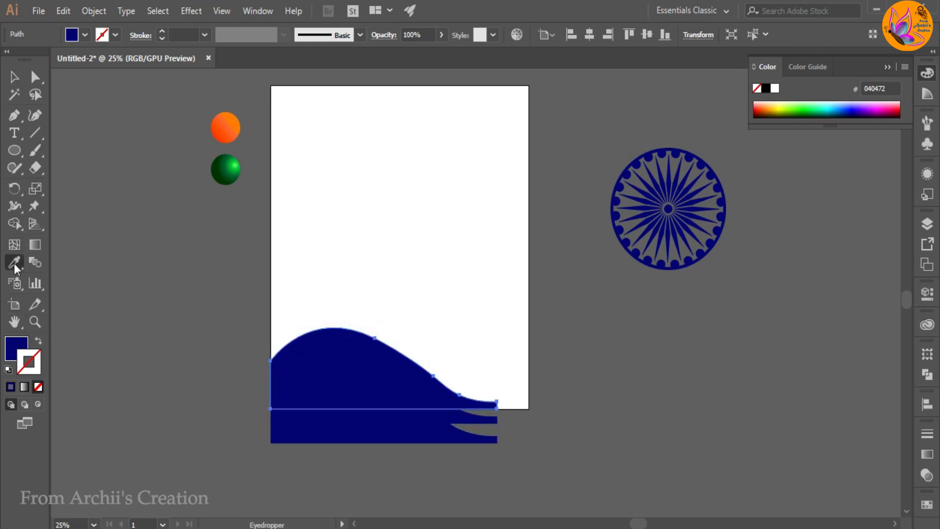
{"action": "left_click", "coordinate": [228, 123]}
{"action": "left_click", "coordinate": [13, 78]}
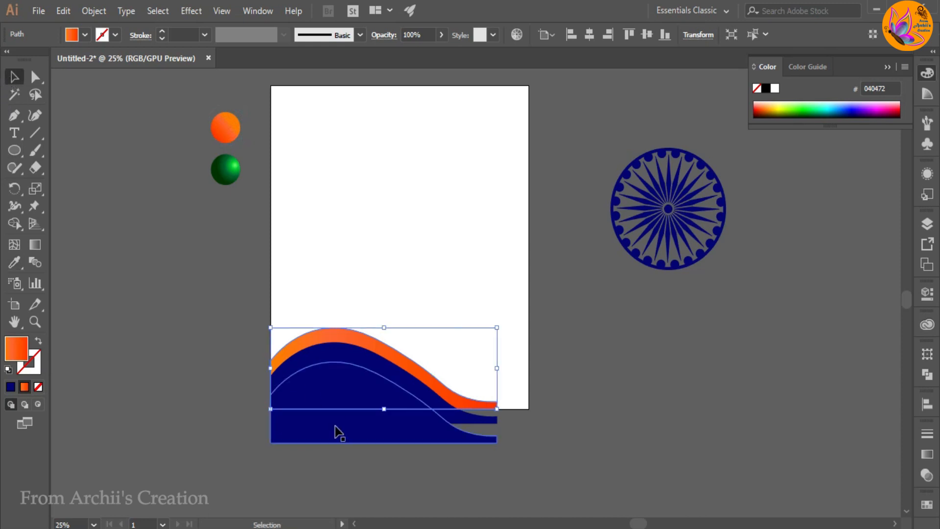
{"action": "left_click", "coordinate": [341, 427]}
{"action": "left_click", "coordinate": [233, 166]}
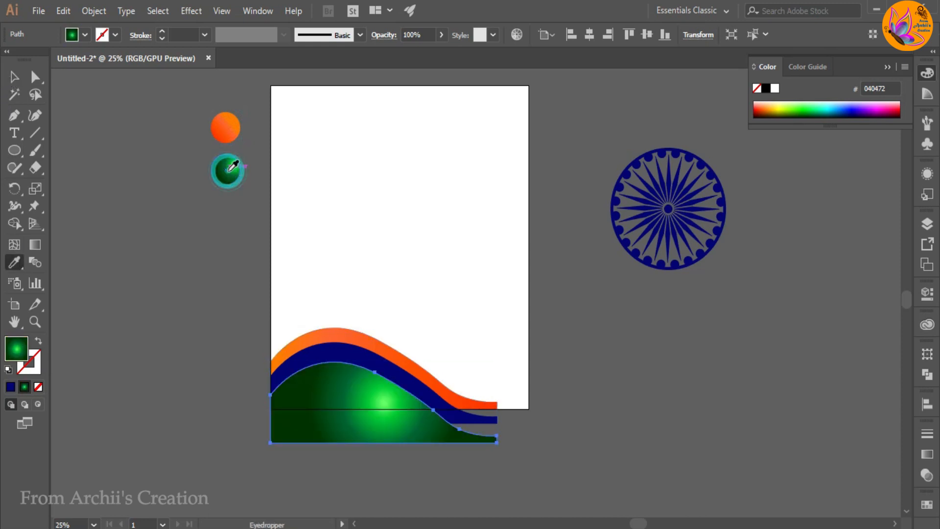
Step: Change the front green wave's gradient to linear and redraw it diagonally at an angle of 24°, then deselect the wave
{"action": "left_click", "coordinate": [927, 454]}
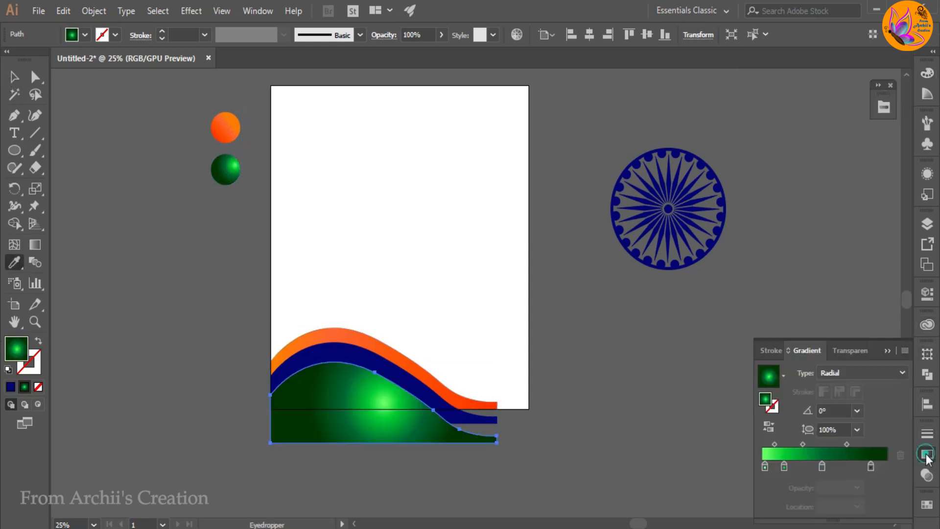
{"action": "left_click", "coordinate": [854, 373]}
{"action": "left_click", "coordinate": [854, 387]}
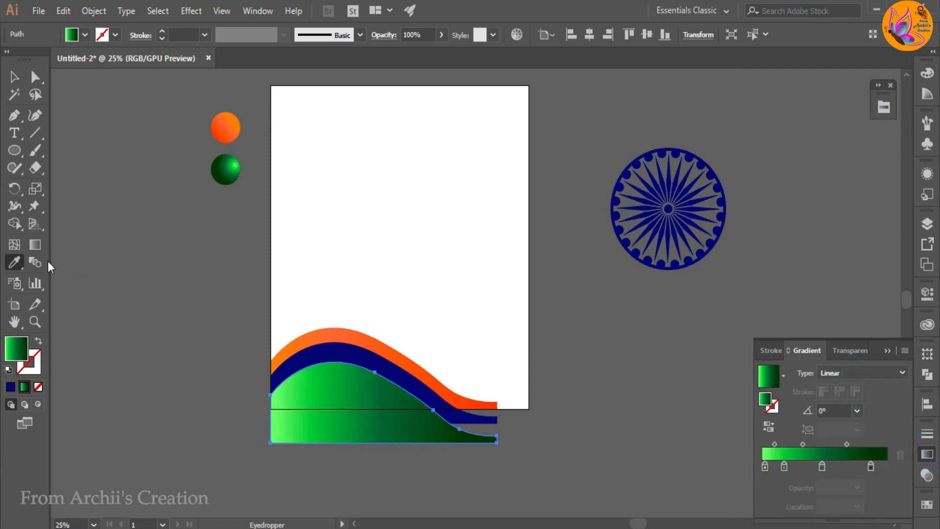
{"action": "left_click", "coordinate": [35, 245]}
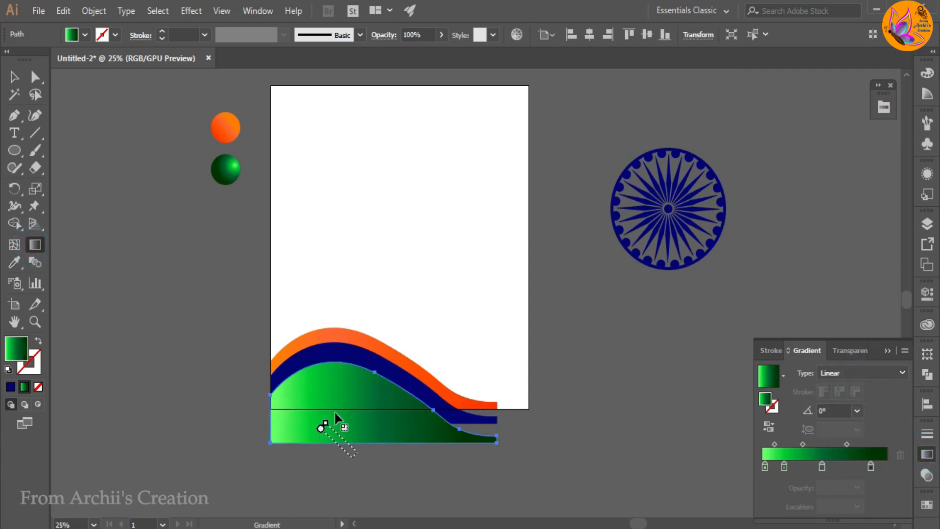
{"action": "left_click_drag", "start_coordinate": [325, 441], "coordinate": [563, 328]}
{"action": "left_click_drag", "start_coordinate": [468, 375], "coordinate": [398, 404]}
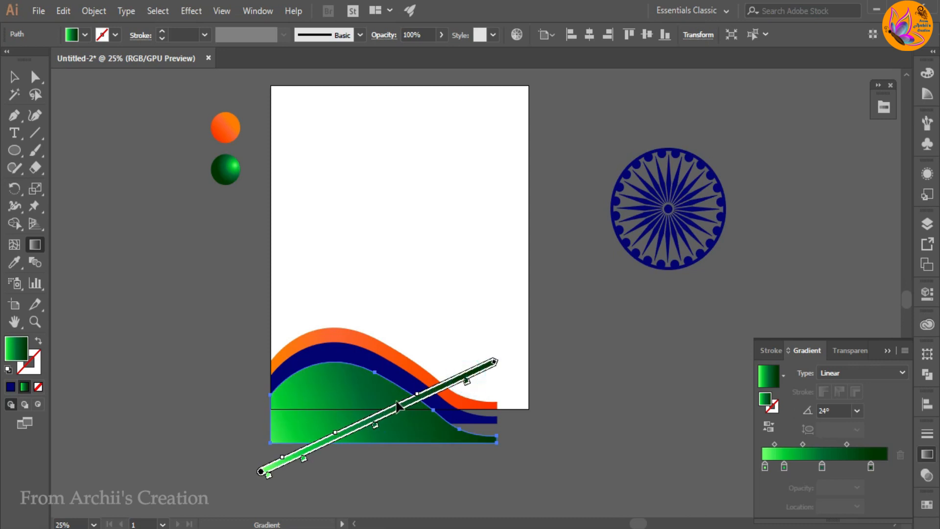
{"action": "left_click", "coordinate": [15, 77]}
{"action": "left_click", "coordinate": [119, 237]}
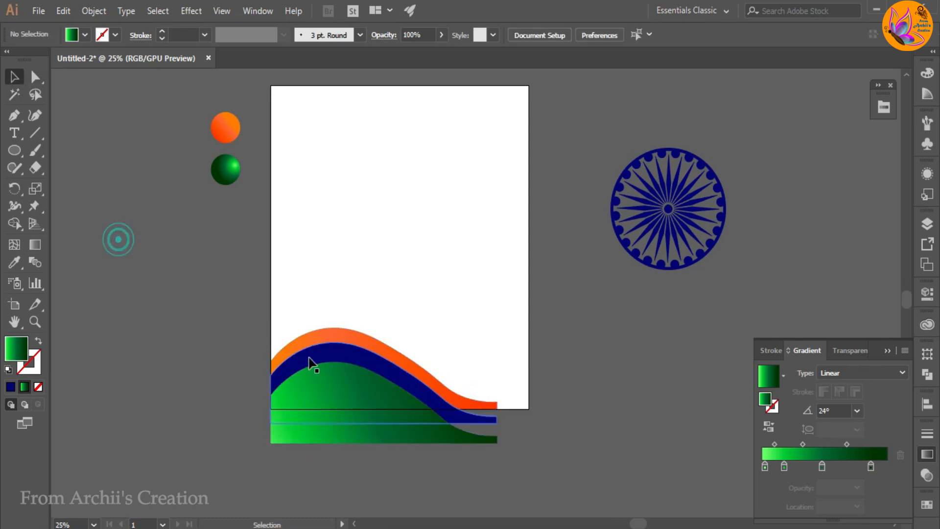
Step: Fill the middle dark blue wave with white and deselect it
{"action": "left_click", "coordinate": [311, 357]}
{"action": "double_click", "coordinate": [19, 360]}
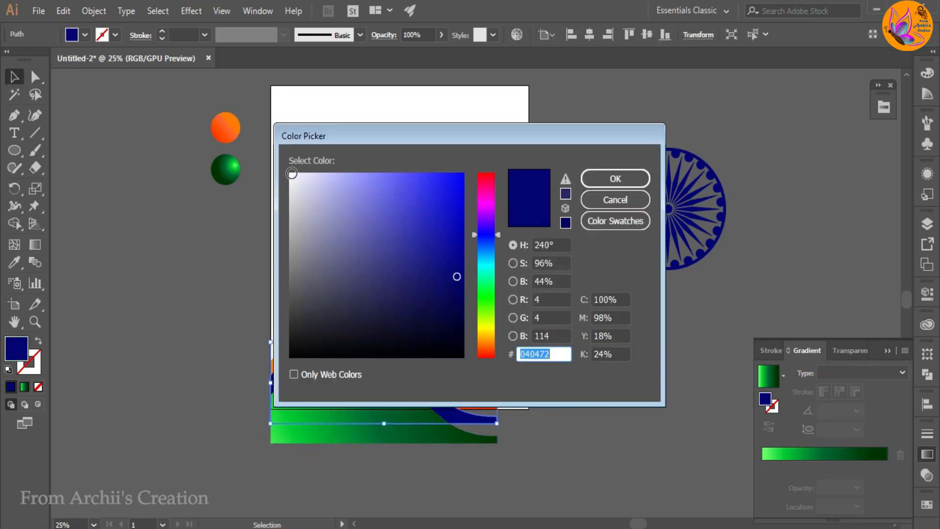
{"action": "left_click", "coordinate": [292, 173]}
{"action": "left_click", "coordinate": [616, 178]}
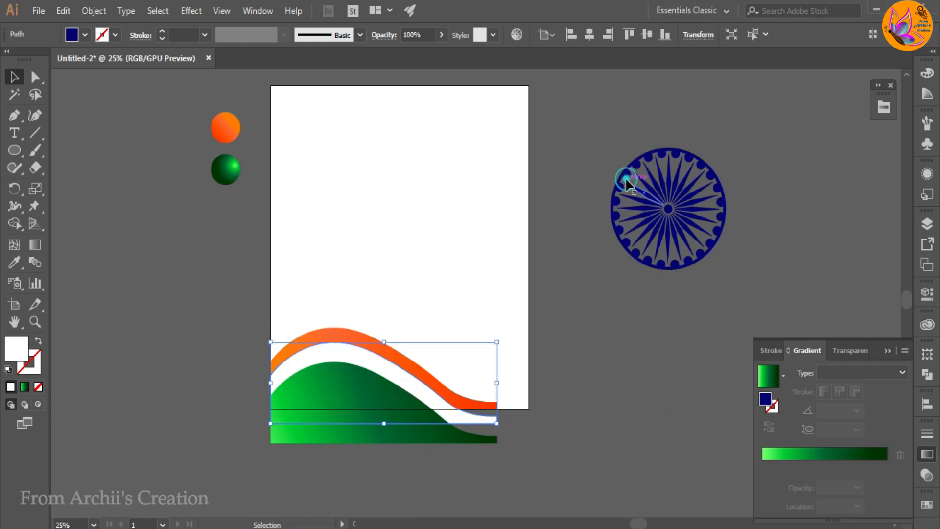
{"action": "left_click", "coordinate": [133, 184]}
Step: Draw a rectangle over the artboard and use it as a clipping mask for the three waves
{"action": "left_click", "coordinate": [20, 151]}
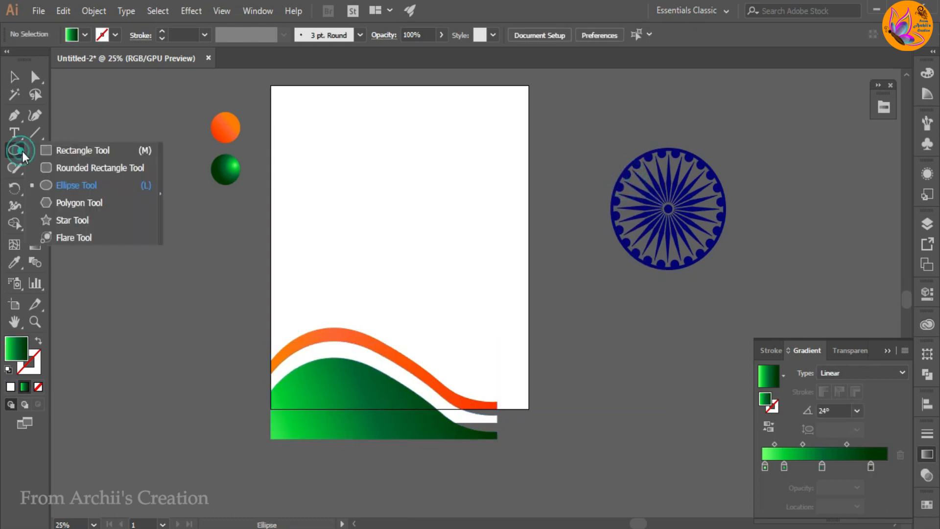
{"action": "left_click", "coordinate": [83, 150]}
{"action": "left_click_drag", "start_coordinate": [272, 86], "coordinate": [526, 408]}
{"action": "left_click", "coordinate": [15, 79]}
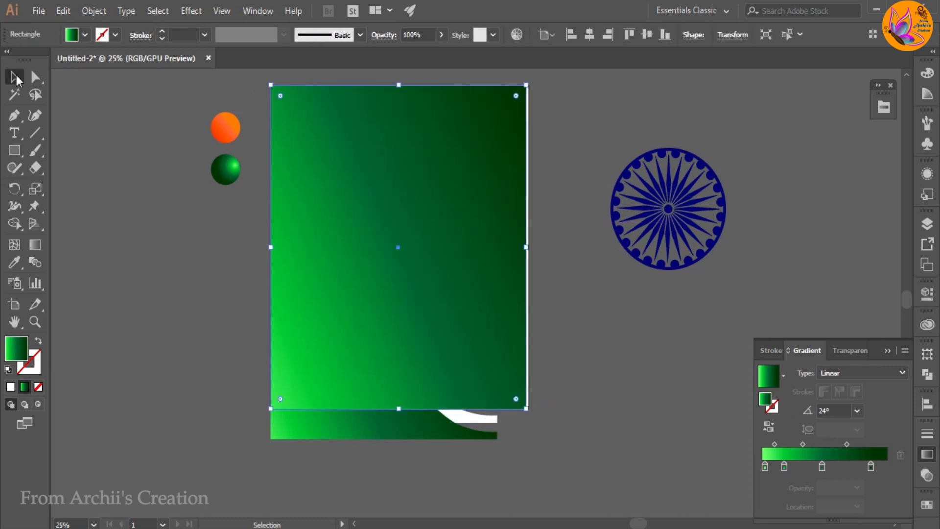
{"action": "right_click", "coordinate": [334, 356]}
{"action": "left_click", "coordinate": [380, 210]}
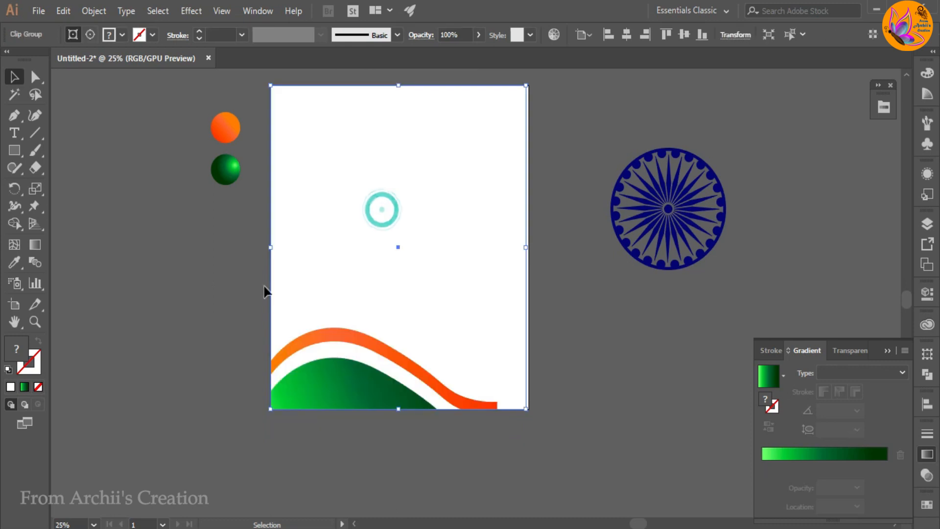
{"action": "left_click", "coordinate": [168, 301]}
Step: Scale the clipped wave group down proportionally toward the artboard's lower-left corner
{"action": "left_click", "coordinate": [310, 389]}
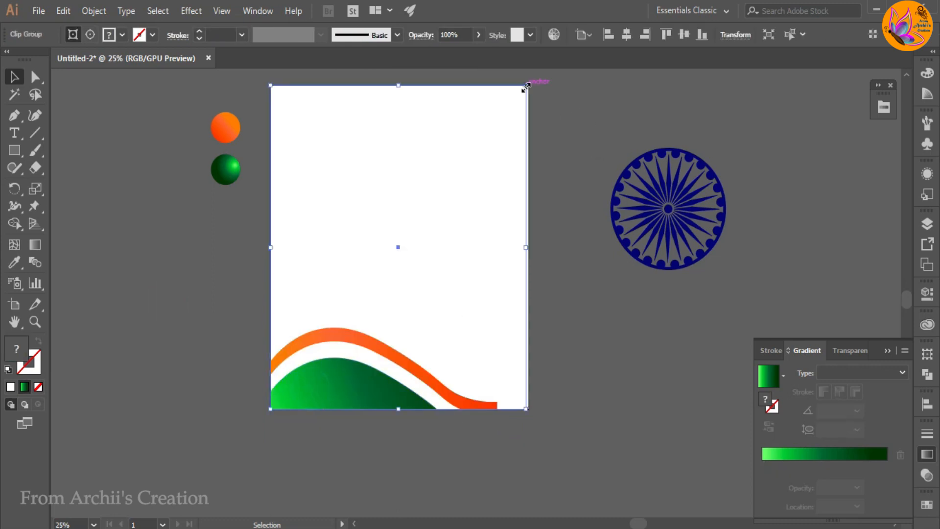
{"action": "left_click_drag", "start_coordinate": [526, 87], "coordinate": [454, 173]}
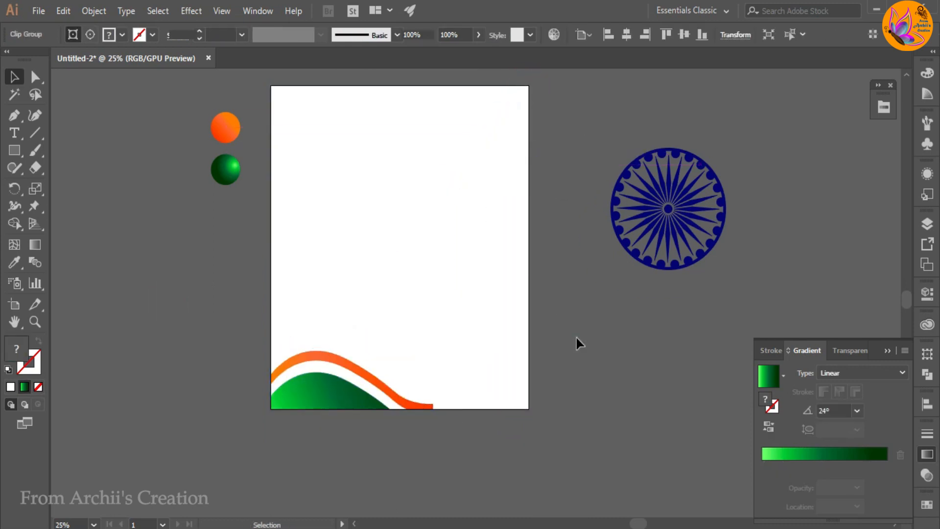
{"action": "left_click", "coordinate": [577, 340]}
Step: Add a narrower, shorter copy of the clipped waves beside the original, and duplicate it again so it crosses the artboard's right edge
{"action": "left_click", "coordinate": [328, 396]}
{"action": "left_click_drag", "start_coordinate": [327, 395], "coordinate": [407, 392]}
{"action": "left_click", "coordinate": [573, 384]}
{"action": "left_click", "coordinate": [468, 398]}
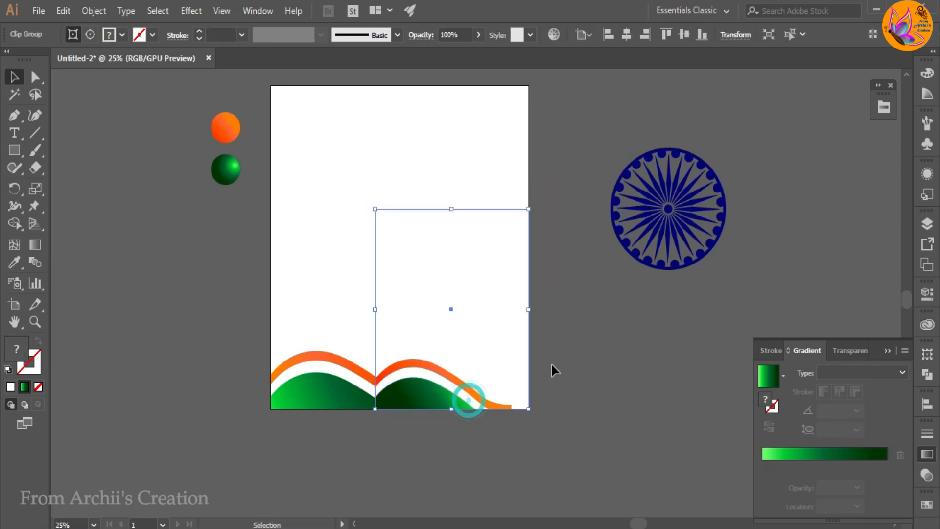
{"action": "left_click_drag", "start_coordinate": [529, 309], "coordinate": [504, 310]}
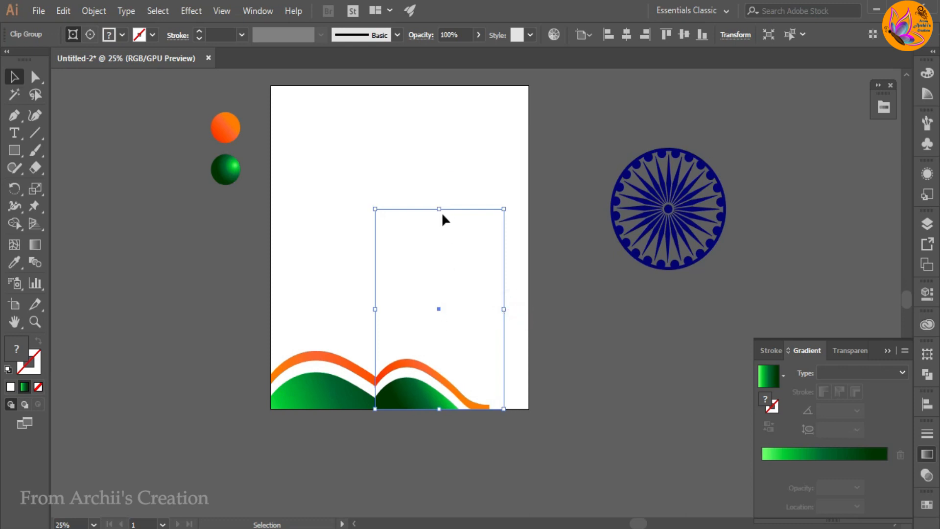
{"action": "left_click_drag", "start_coordinate": [436, 209], "coordinate": [438, 258]}
{"action": "key", "text": "ctrl+equal"}
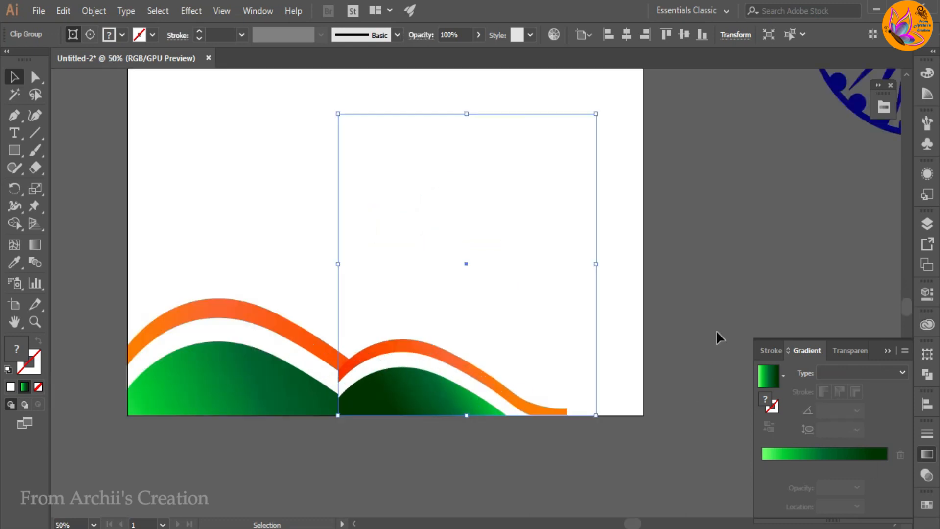
{"action": "left_click", "coordinate": [677, 279]}
{"action": "left_click_drag", "start_coordinate": [467, 389], "coordinate": [578, 397]}
{"action": "left_click", "coordinate": [675, 330]}
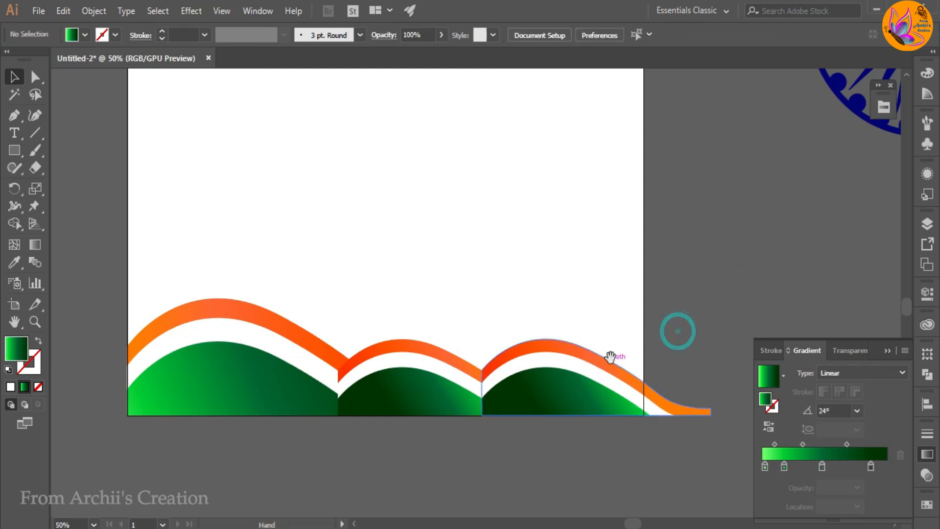
Step: Draw a rectangle over the lower part of the artboard and clip all three wave groups with it
{"action": "scroll", "coordinate": [610, 357], "scroll_direction": "down", "scroll_amount": 1}
{"action": "scroll", "coordinate": [612, 364], "scroll_direction": "down", "scroll_amount": 2}
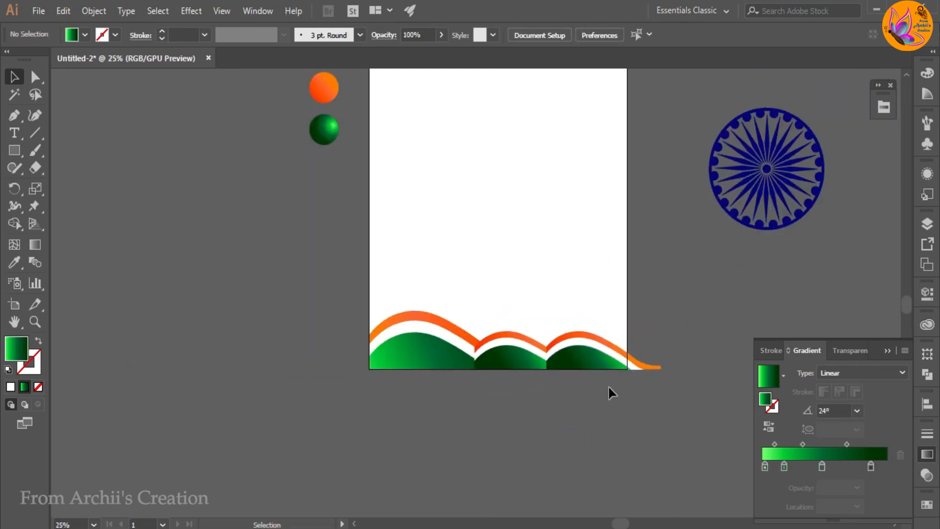
{"action": "left_click_drag", "start_coordinate": [589, 370], "coordinate": [397, 345]}
{"action": "left_click", "coordinate": [575, 348]}
{"action": "scroll", "coordinate": [574, 348], "scroll_direction": "up", "scroll_amount": 1}
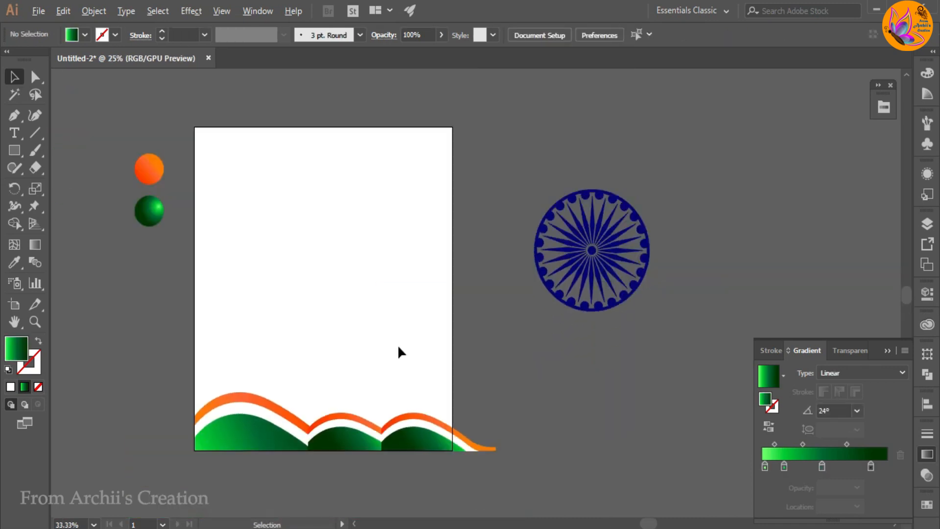
{"action": "left_click_drag", "start_coordinate": [196, 238], "coordinate": [453, 450]}
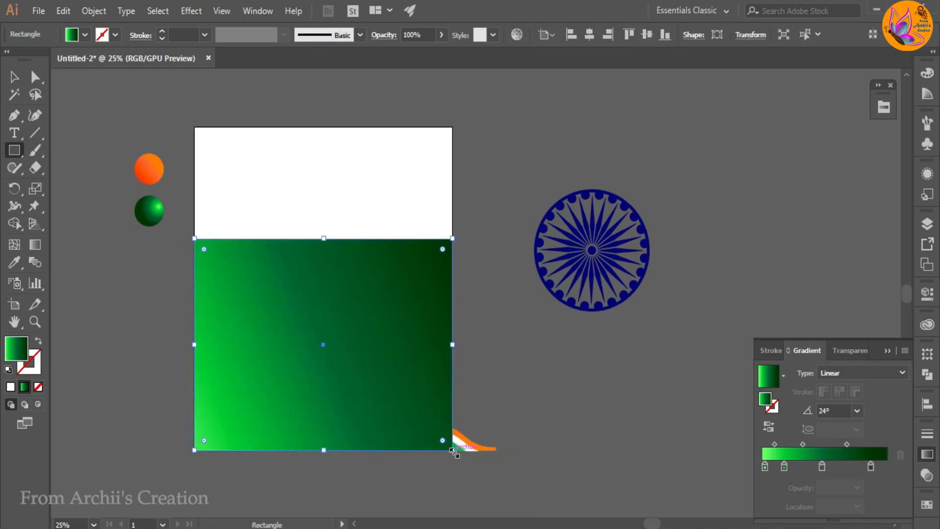
{"action": "key", "text": "v"}
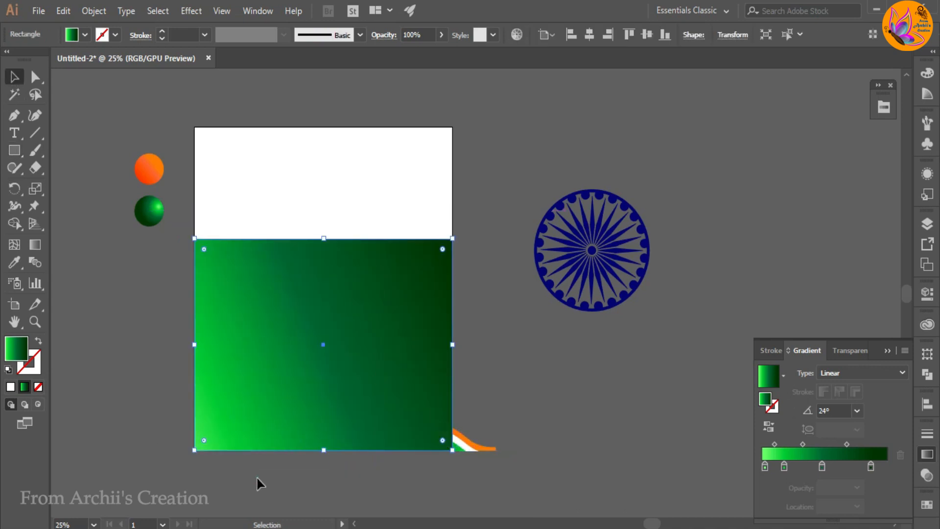
{"action": "left_click_drag", "start_coordinate": [463, 368], "coordinate": [366, 381]}
{"action": "right_click", "coordinate": [366, 381]}
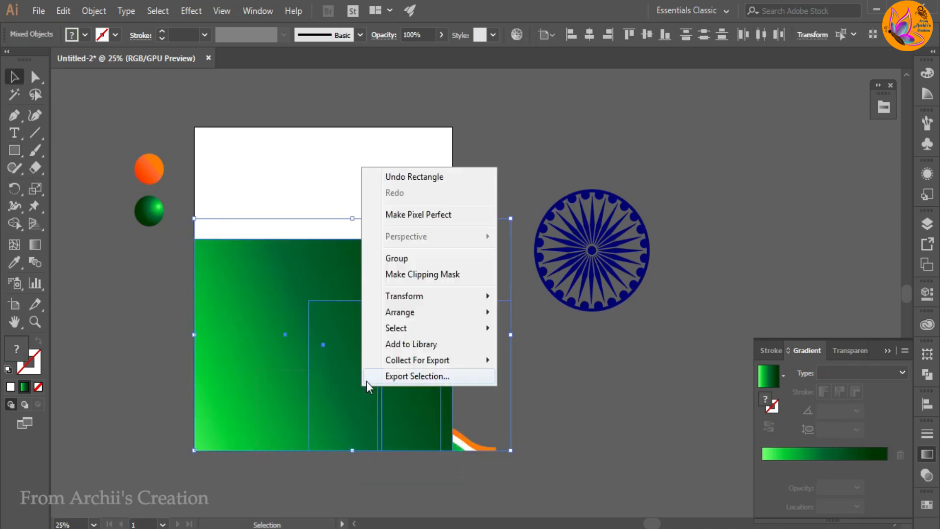
{"action": "left_click", "coordinate": [399, 273]}
{"action": "left_click", "coordinate": [540, 396]}
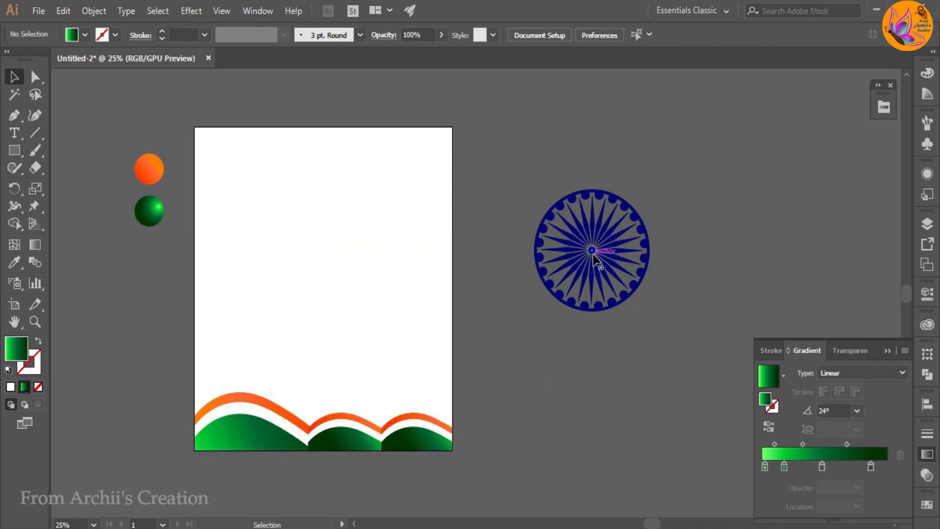
Step: Move the Ashoka Chakra wheel onto the artboard above the waves and scale it down slightly
{"action": "left_click_drag", "start_coordinate": [594, 255], "coordinate": [294, 240]}
{"action": "left_click_drag", "start_coordinate": [361, 325], "coordinate": [315, 301]}
{"action": "left_click", "coordinate": [349, 309]}
{"action": "left_click", "coordinate": [540, 257]}
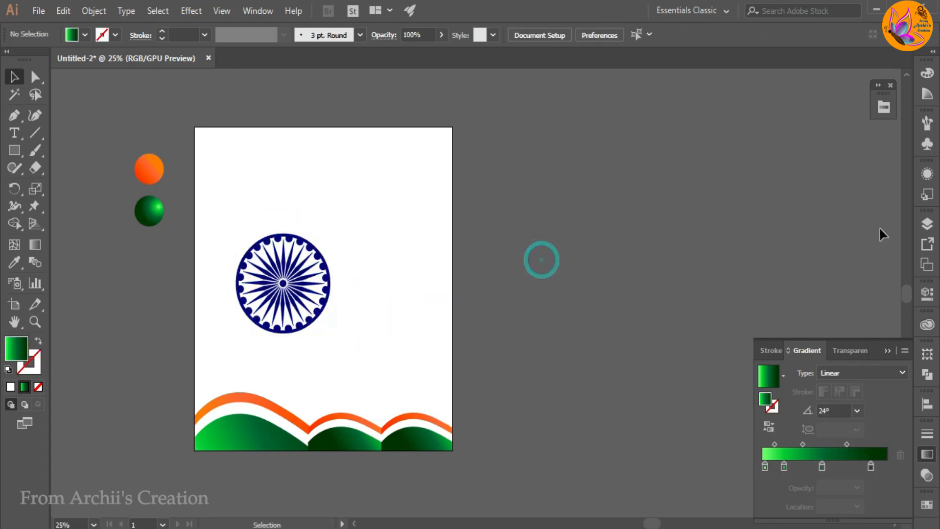
Step: Move the wheel to Layer 2 and the clipped waves to a new Layer 3, and lock Layer 3
{"action": "left_click", "coordinate": [927, 224]}
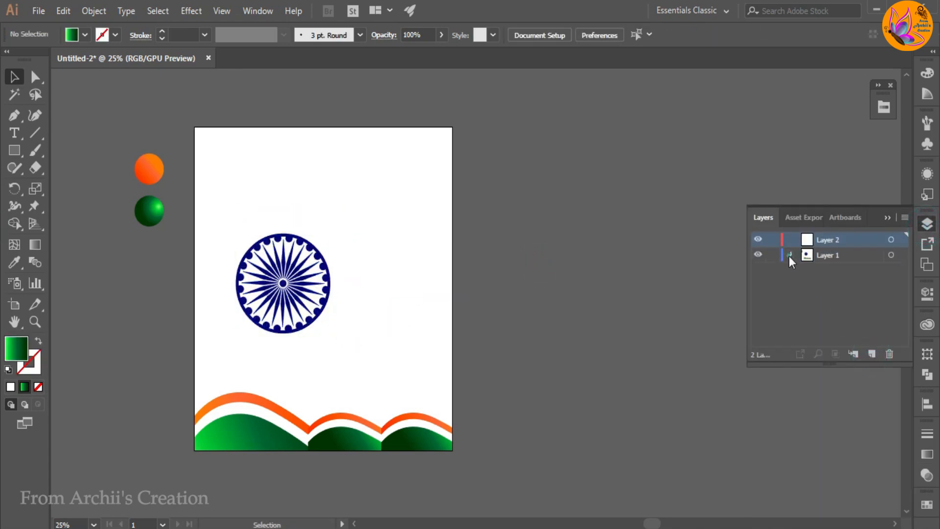
{"action": "left_click", "coordinate": [789, 255]}
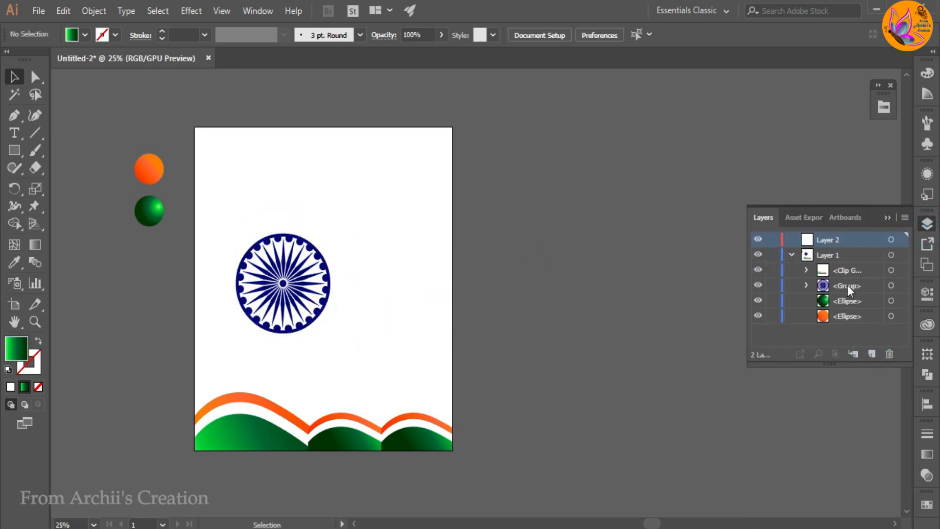
{"action": "left_click", "coordinate": [790, 255]}
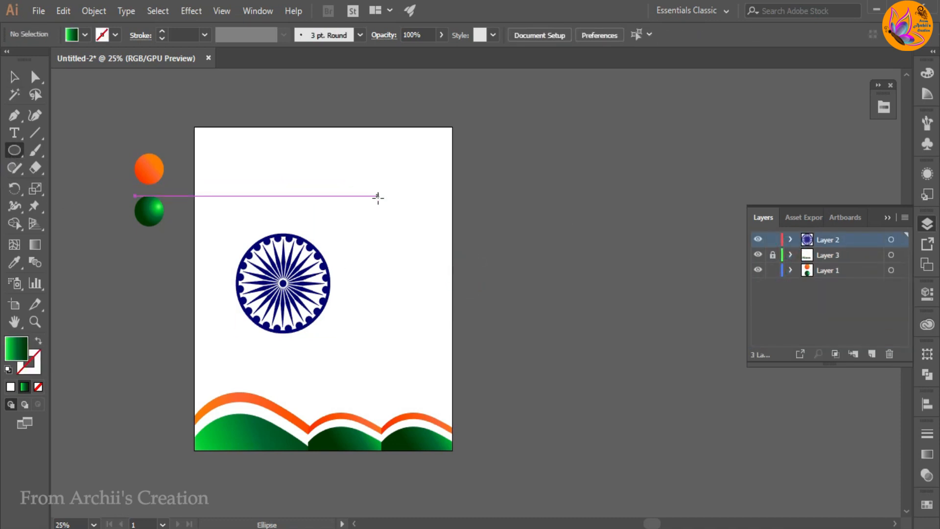
Step: Draw a circle in the empty area beside the artboard and fill it with near-white F7F7F9
{"action": "left_click_drag", "start_coordinate": [509, 196], "coordinate": [592, 314]}
{"action": "double_click", "coordinate": [16, 349]}
{"action": "left_click", "coordinate": [292, 175]}
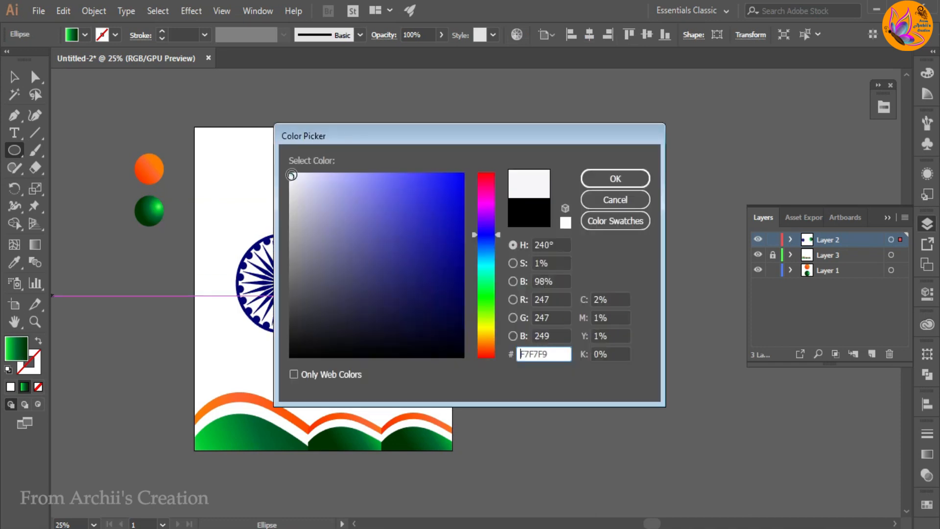
{"action": "left_click", "coordinate": [606, 177]}
{"action": "left_click", "coordinate": [889, 219]}
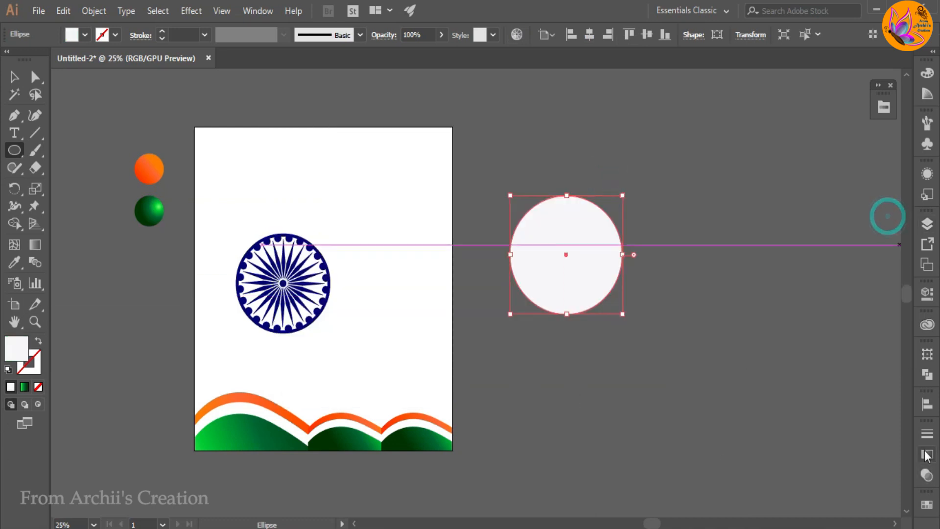
Step: Give the circle a linear gradient from light gray to near-white, with the light gray stop at 6.76%
{"action": "left_click", "coordinate": [926, 453]}
{"action": "left_click", "coordinate": [884, 108]}
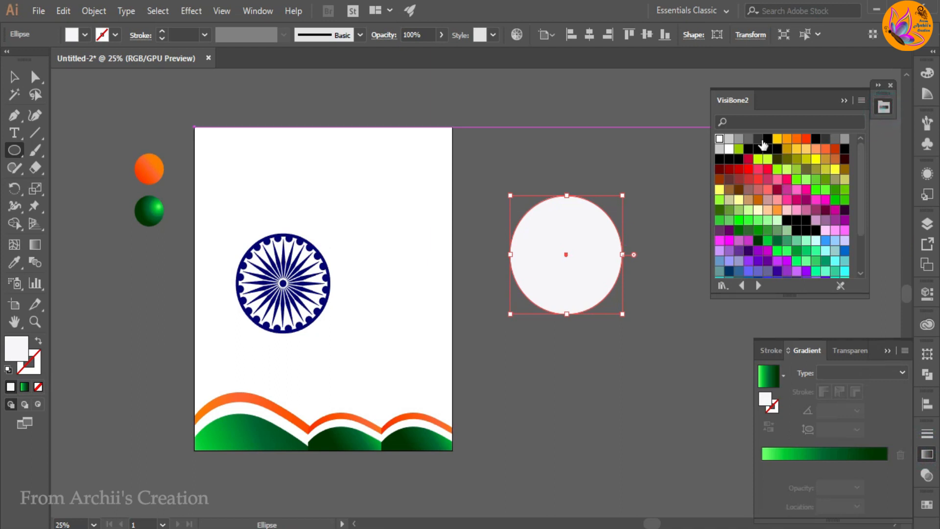
{"action": "left_click", "coordinate": [885, 466]}
{"action": "left_click_drag", "start_coordinate": [885, 466], "coordinate": [833, 499]}
{"action": "left_click_drag", "start_coordinate": [729, 138], "coordinate": [774, 494]}
{"action": "left_click_drag", "start_coordinate": [812, 466], "coordinate": [769, 467]}
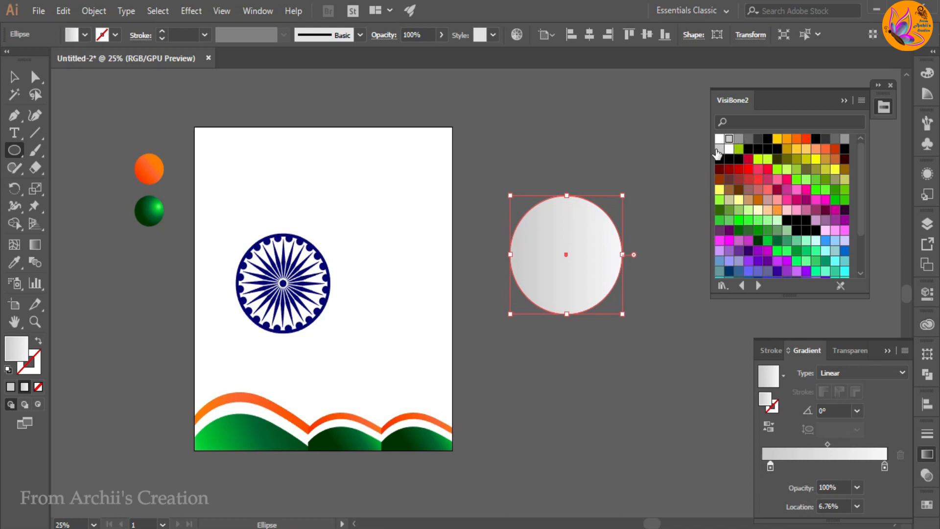
Step: Move the gradient's near-white stop to 48.38% and add another light stop at 95.41%
{"action": "left_click", "coordinate": [13, 77]}
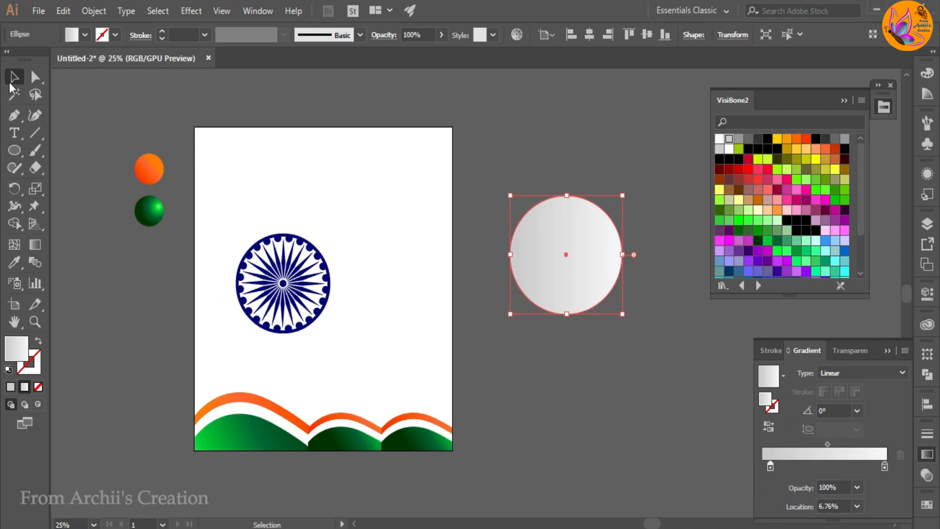
{"action": "left_click_drag", "start_coordinate": [884, 466], "coordinate": [823, 466]}
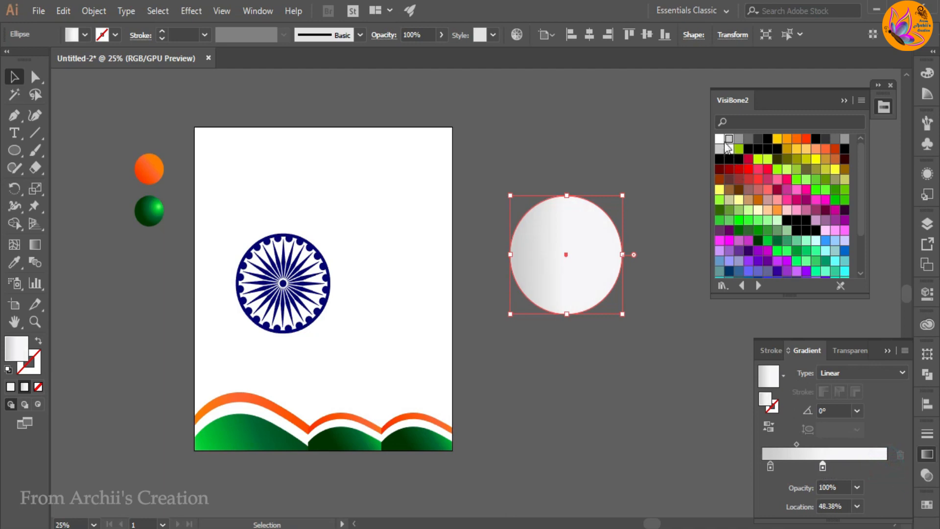
{"action": "left_click_drag", "start_coordinate": [826, 285], "coordinate": [882, 469]}
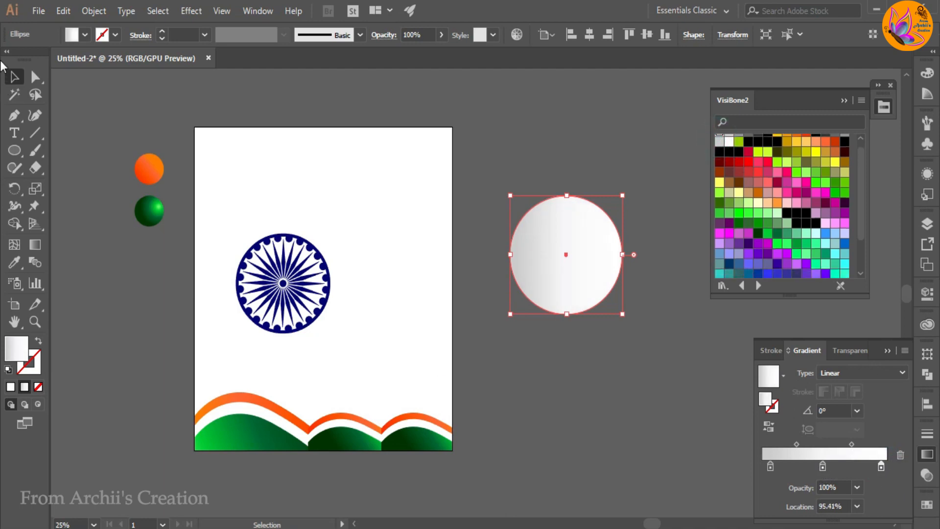
Step: Reselect the circle and change its gradient type to radial
{"action": "left_click", "coordinate": [551, 423]}
{"action": "left_click", "coordinate": [588, 259]}
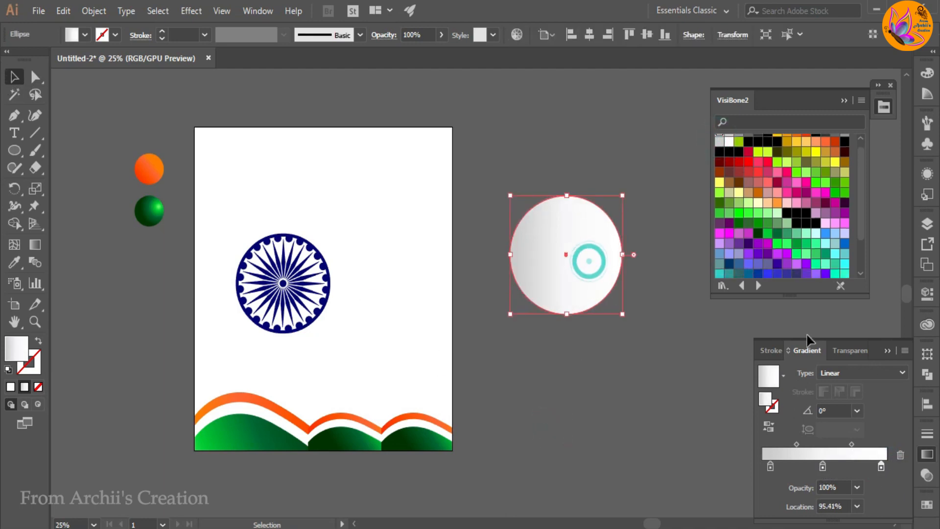
{"action": "left_click", "coordinate": [838, 373]}
{"action": "left_click", "coordinate": [842, 403]}
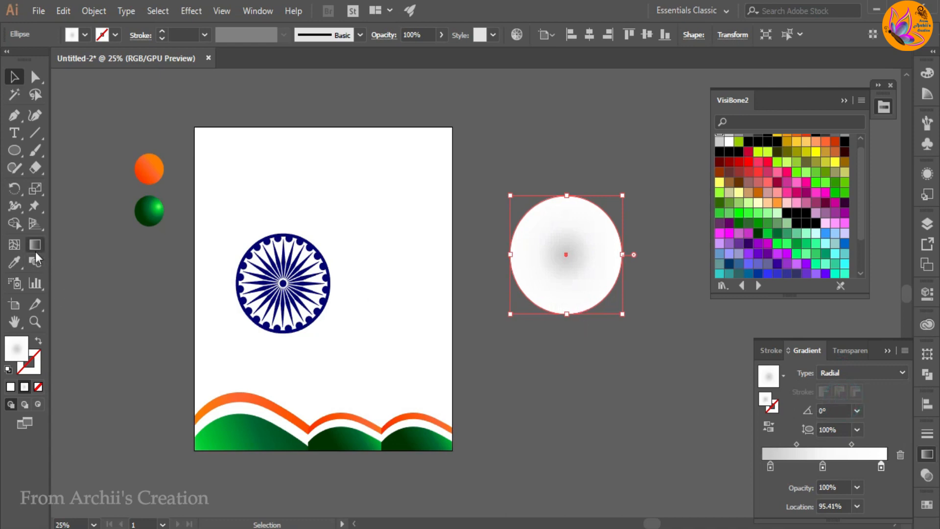
Step: Rearrange the circle's radial gradient stops to fade from near-white at the center to gray at the edge, with the inner stop at 10.54%
{"action": "left_click_drag", "start_coordinate": [882, 468], "coordinate": [886, 468]}
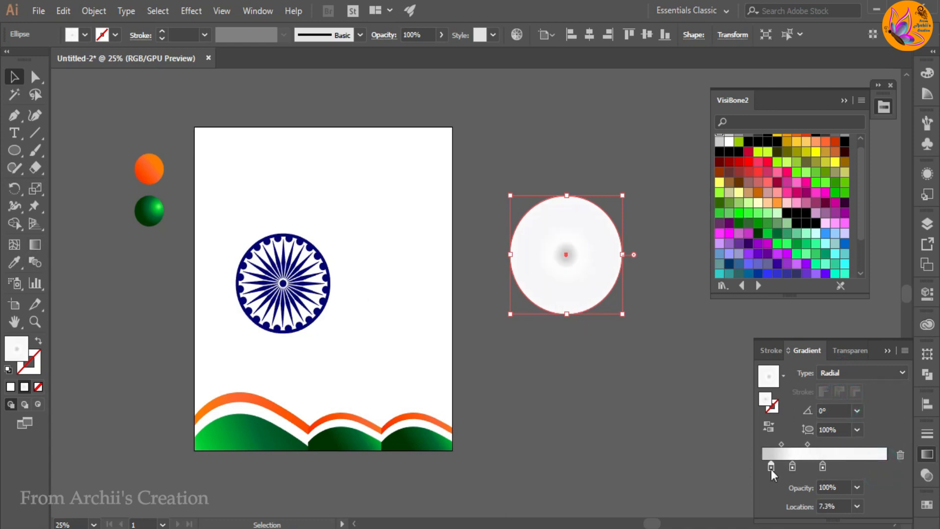
{"action": "mouse_move", "coordinate": [771, 468]}
{"action": "left_mouse_down"}
{"action": "mouse_move", "coordinate": [792, 468]}
{"action": "mouse_move", "coordinate": [775, 466]}
{"action": "left_mouse_up"}
{"action": "left_click", "coordinate": [518, 374]}
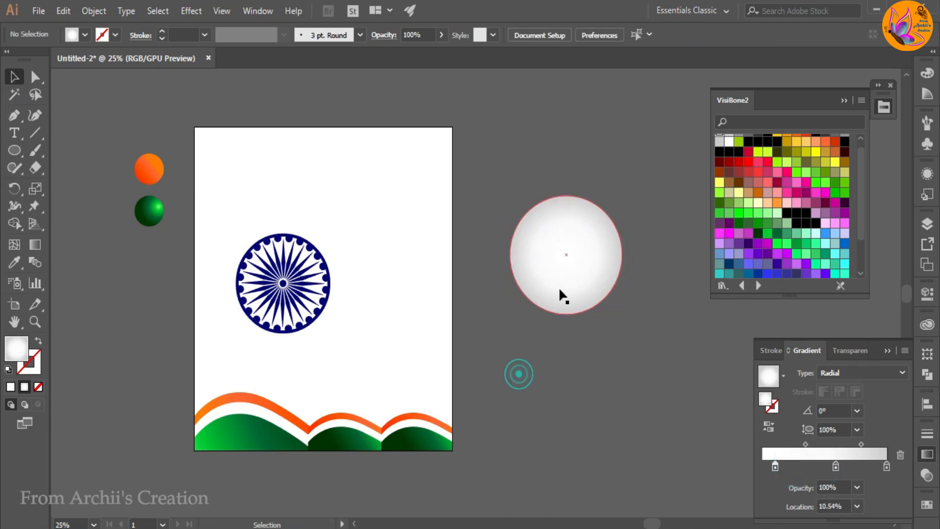
Step: Center the Ashoka Chakra wheel on the artboard and move the gradient circle over it
{"action": "left_click", "coordinate": [560, 284]}
{"action": "key", "text": "ctrl+alt+["}
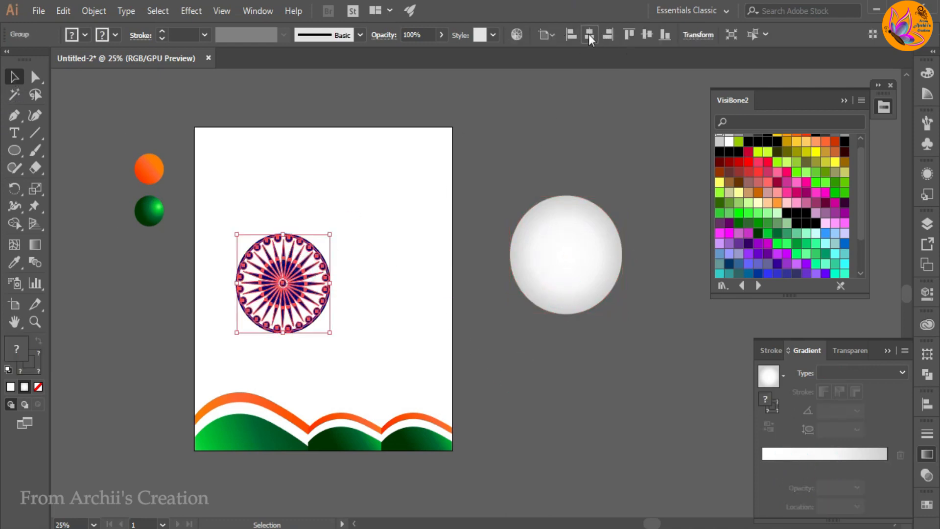
{"action": "left_click", "coordinate": [589, 35]}
{"action": "left_click_drag", "start_coordinate": [561, 256], "coordinate": [318, 289]}
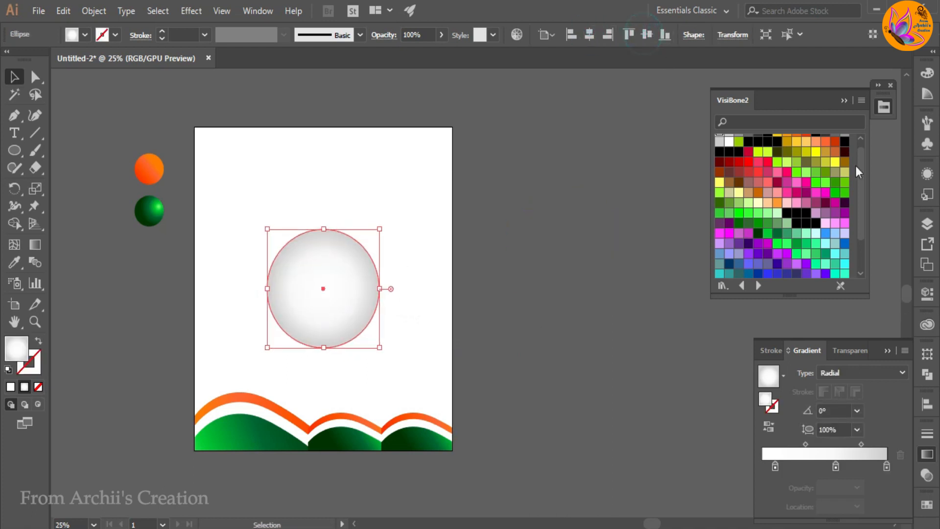
Step: Reorder Layer 2's contents so the gradient circle sits beneath the wheel group
{"action": "left_click", "coordinate": [844, 99]}
{"action": "left_click", "coordinate": [927, 224]}
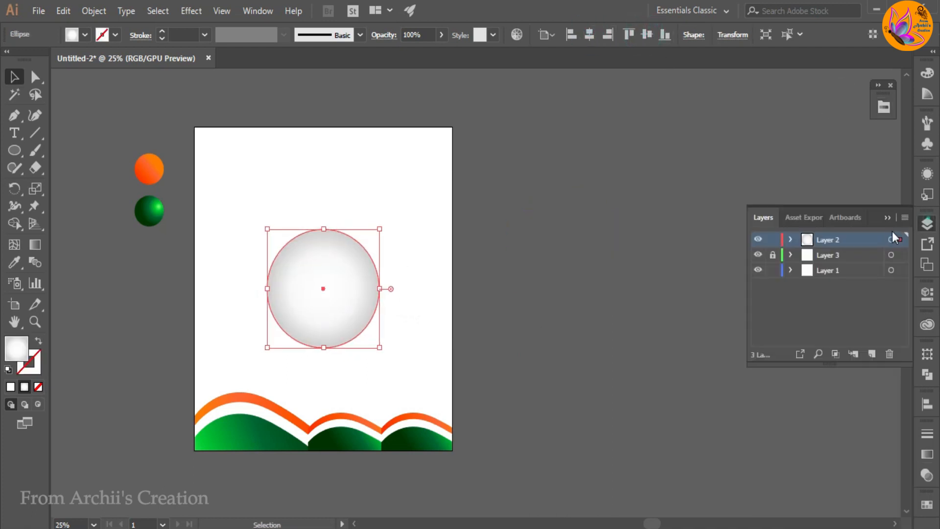
{"action": "left_click", "coordinate": [790, 240]}
{"action": "left_click_drag", "start_coordinate": [846, 254], "coordinate": [851, 278]}
{"action": "left_click", "coordinate": [551, 278]}
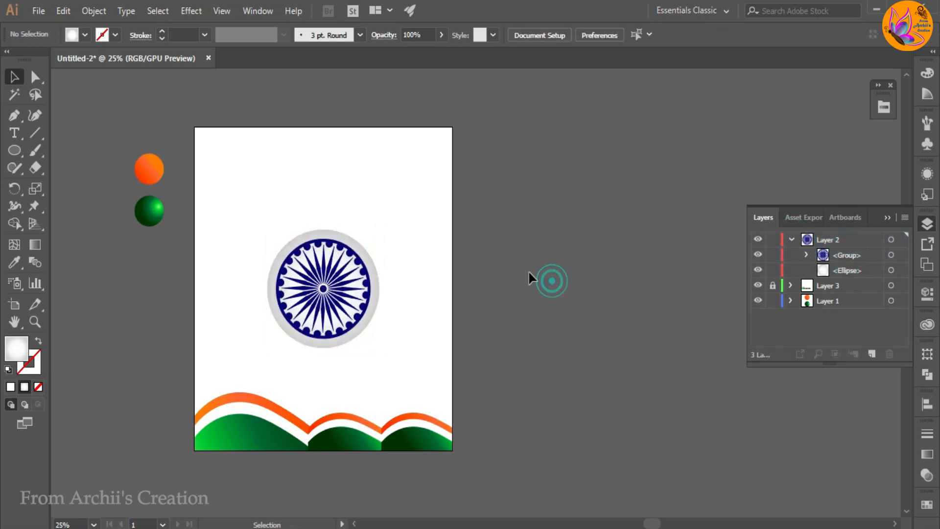
Step: Reduce the opacity of the gradient circle behind the wheel to 61%
{"action": "left_click", "coordinate": [366, 321]}
{"action": "left_click", "coordinate": [441, 35]}
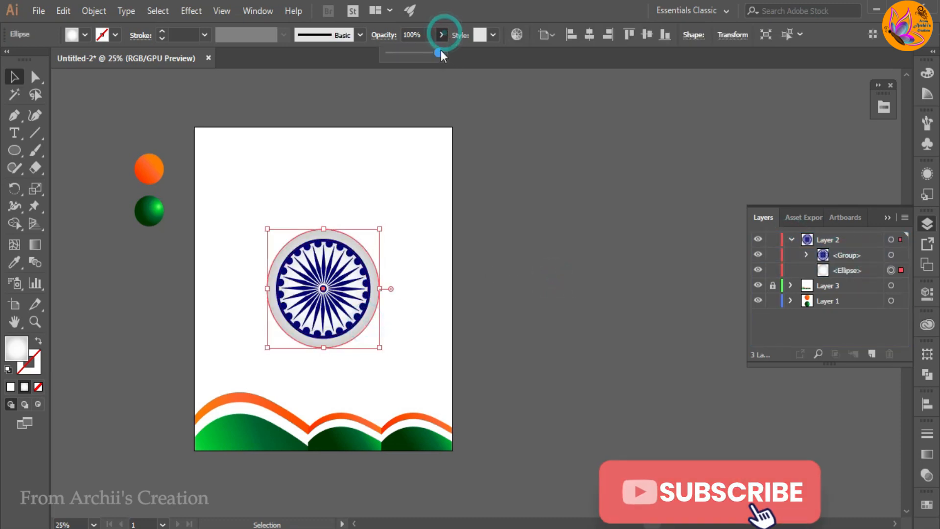
{"action": "left_click_drag", "start_coordinate": [441, 51], "coordinate": [418, 55]}
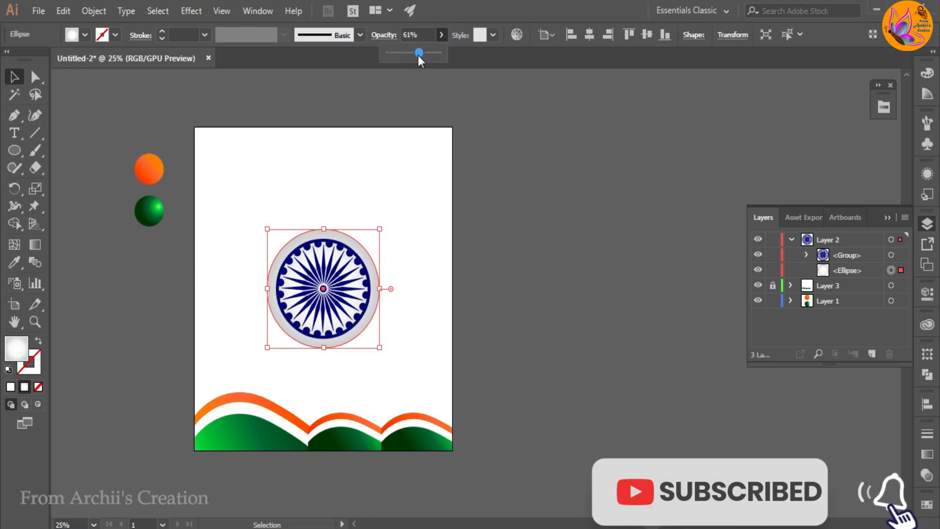
{"action": "left_click", "coordinate": [513, 296]}
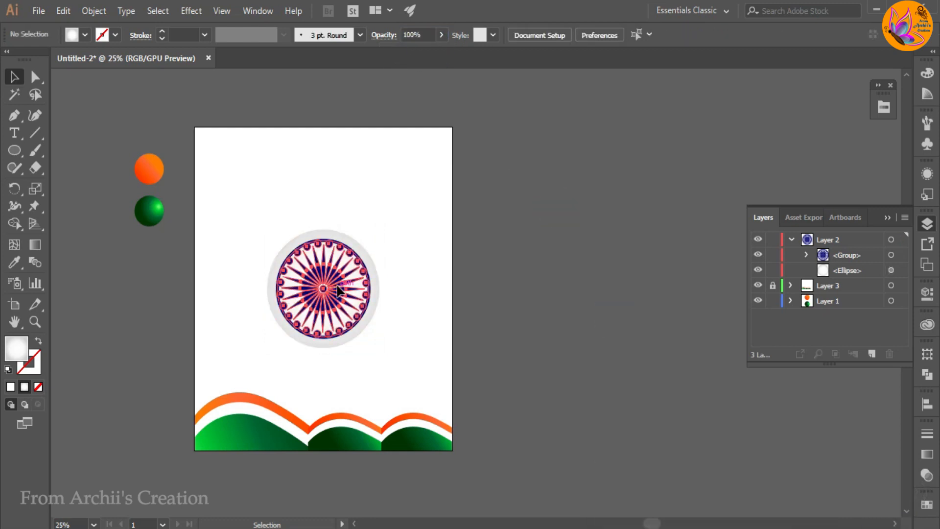
Step: Copy the wheel to the empty area beside the artboard and give the original a drop shadow with 9 px X and Y offsets
{"action": "left_click_drag", "start_coordinate": [324, 288], "coordinate": [582, 230]}
{"action": "left_click", "coordinate": [366, 272]}
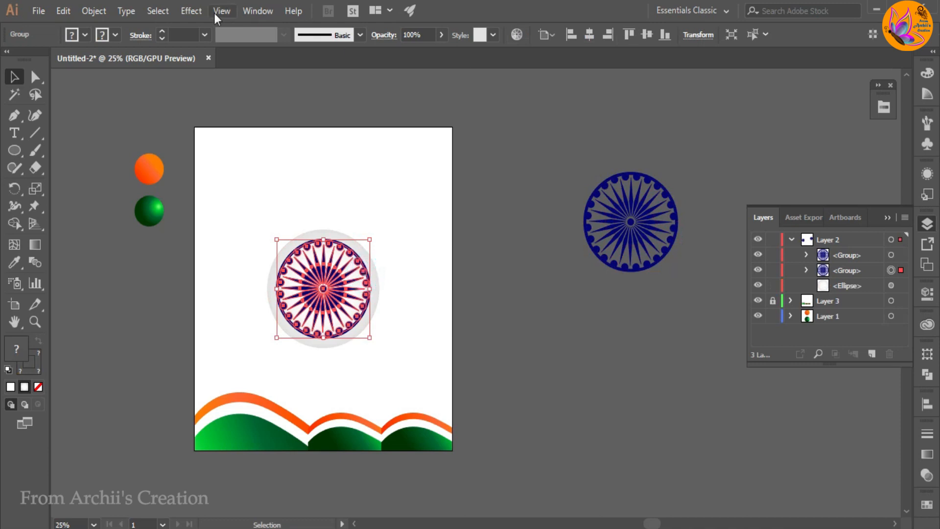
{"action": "left_click", "coordinate": [181, 12]}
{"action": "mouse_move", "coordinate": [304, 201]}
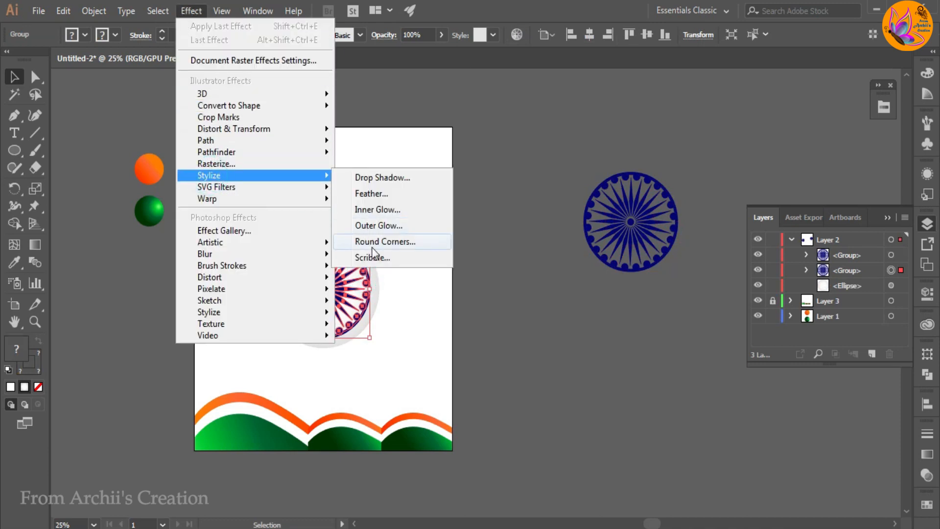
{"action": "left_click", "coordinate": [378, 180]}
{"action": "left_click", "coordinate": [528, 287]}
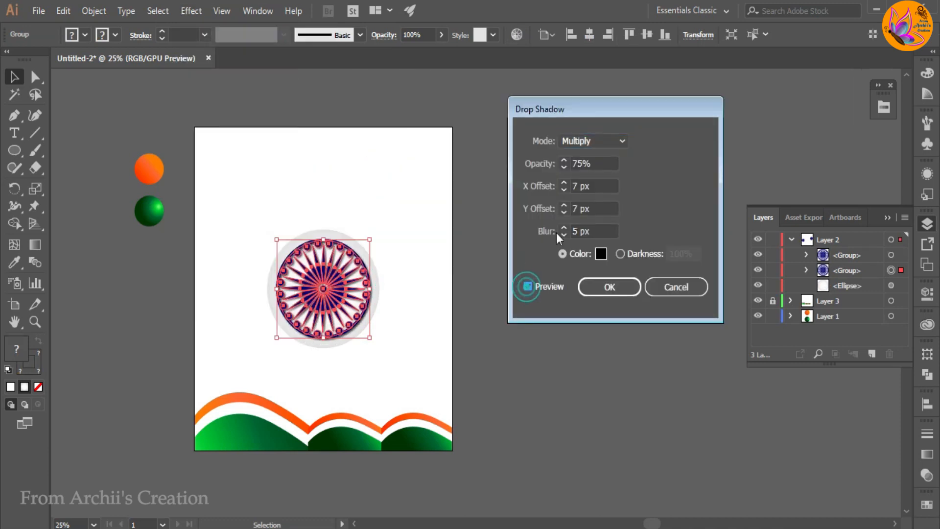
{"action": "left_click", "coordinate": [564, 182]}
{"action": "left_click", "coordinate": [564, 182]}
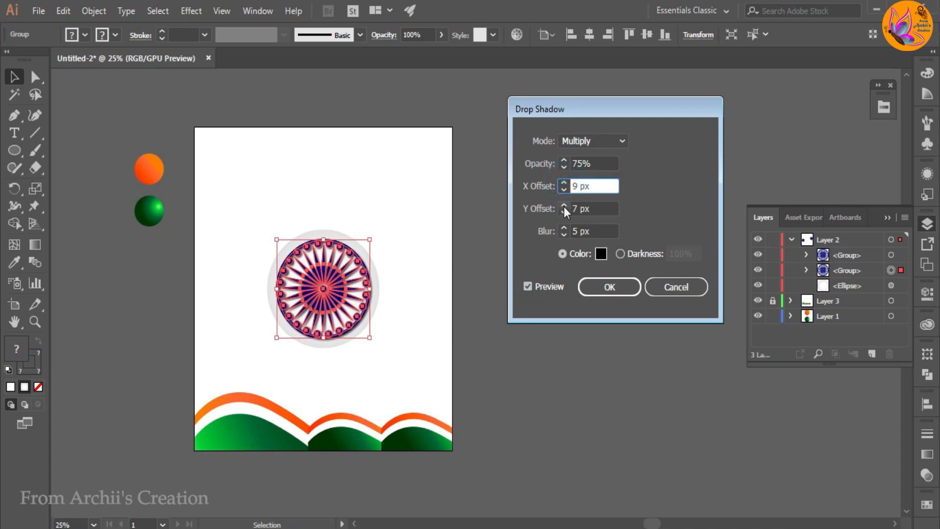
{"action": "left_click", "coordinate": [564, 205]}
{"action": "left_click", "coordinate": [564, 205]}
{"action": "left_click", "coordinate": [609, 287]}
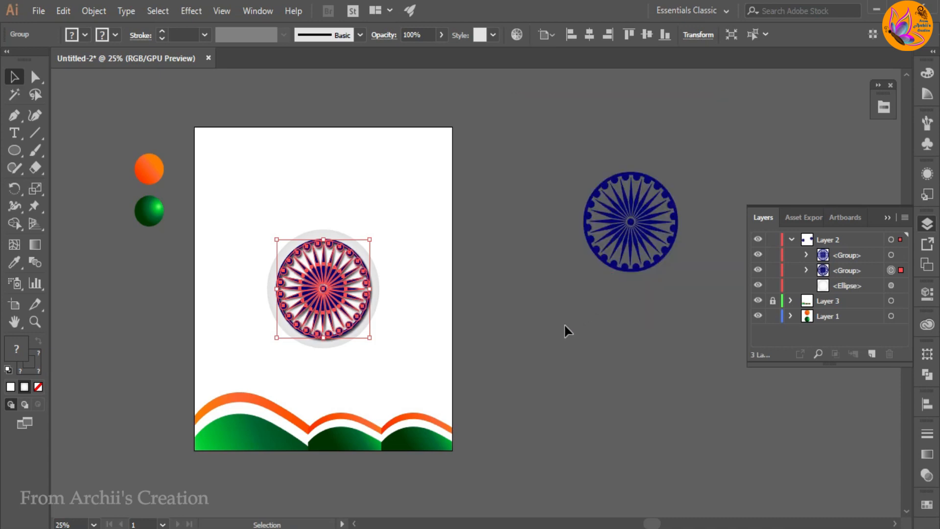
Step: Lower the gradient circle's opacity to 39%
{"action": "left_click", "coordinate": [366, 255]}
{"action": "left_click", "coordinate": [441, 35]}
{"action": "left_click_drag", "start_coordinate": [422, 54], "coordinate": [407, 53]}
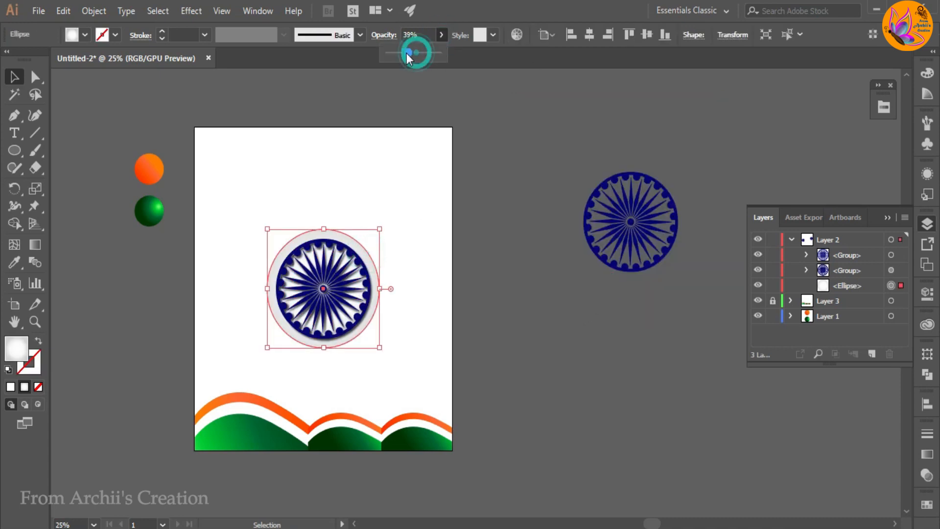
{"action": "left_click", "coordinate": [382, 347]}
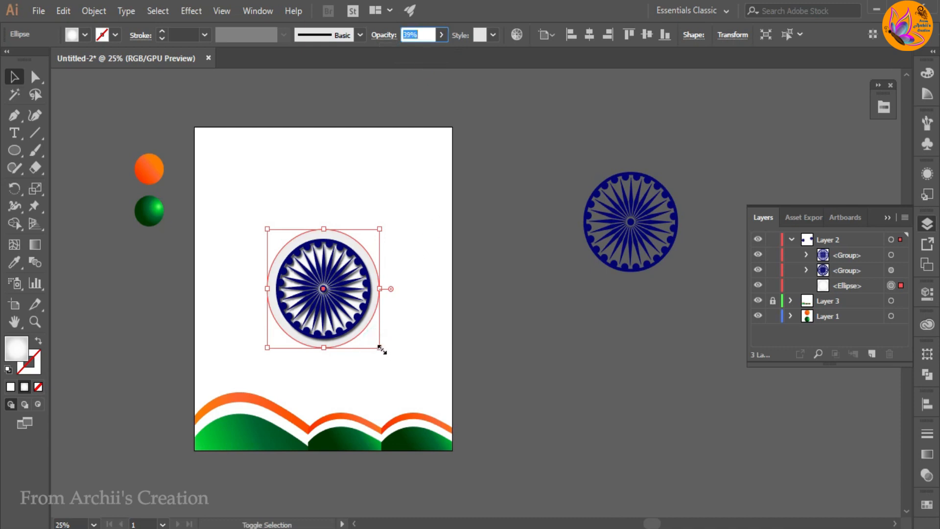
Step: Shrink the gradient circle to a thin rim around the wheel and align it to the artboard's horizontal and vertical center
{"action": "left_click_drag", "start_coordinate": [380, 350], "coordinate": [371, 338]}
{"action": "left_click", "coordinate": [592, 36]}
{"action": "left_click", "coordinate": [656, 37]}
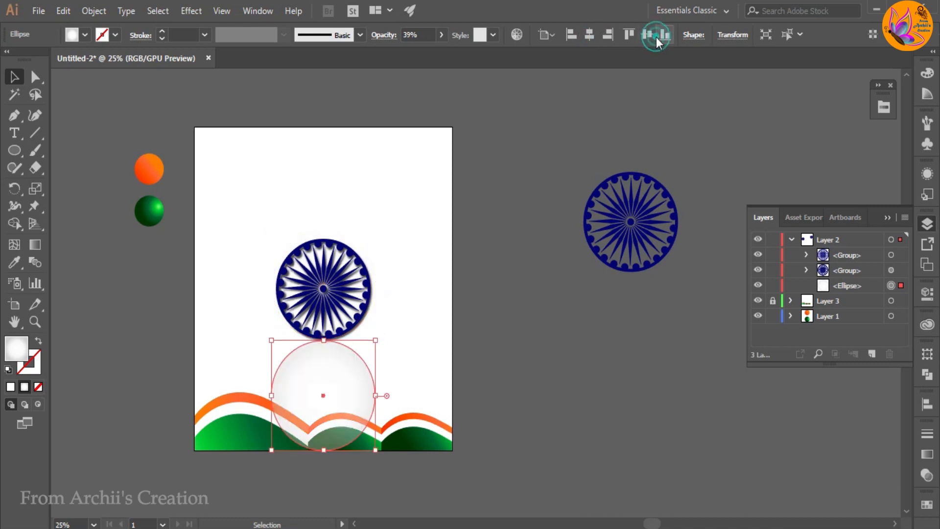
{"action": "left_click", "coordinate": [646, 40]}
{"action": "left_click", "coordinate": [508, 280]}
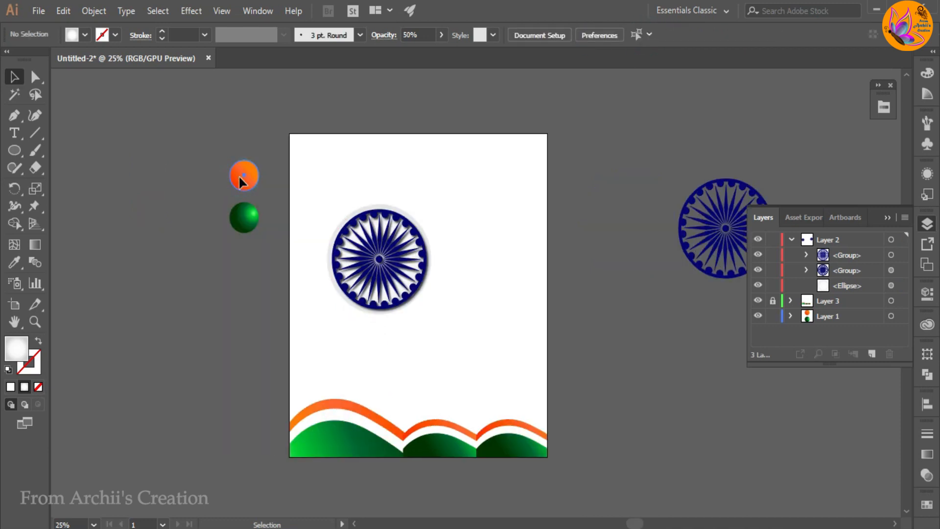
Step: Place four smaller copies each of the orange and green gradient balls around the wheel on the artboard
{"action": "left_click_drag", "start_coordinate": [239, 175], "coordinate": [416, 352]}
{"action": "left_click", "coordinate": [352, 344]}
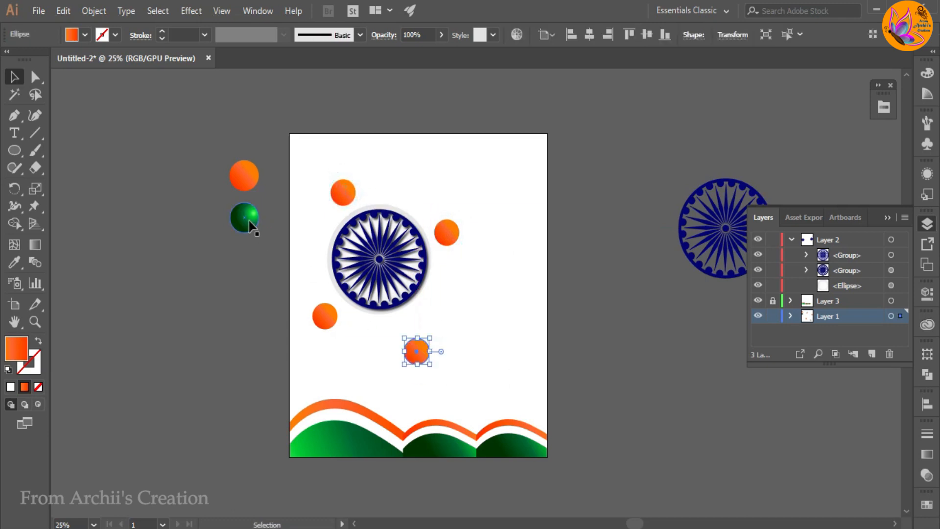
{"action": "left_click_drag", "start_coordinate": [249, 225], "coordinate": [427, 222]}
{"action": "left_click", "coordinate": [221, 303]}
{"action": "left_click", "coordinate": [254, 367]}
{"action": "left_click", "coordinate": [518, 289]}
{"action": "left_click", "coordinate": [503, 266]}
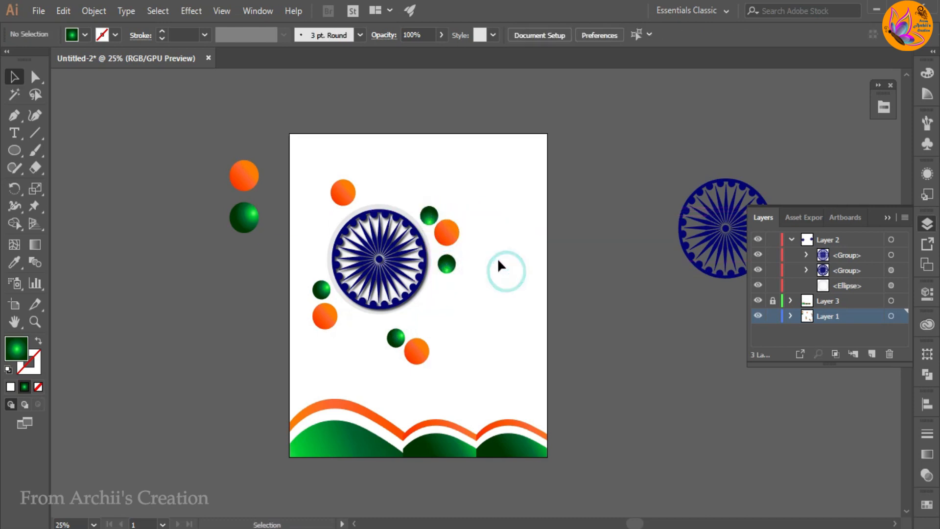
Step: Examine the contents of Layer 1 and Layer 2 to find which layer holds the balls
{"action": "left_click", "coordinate": [431, 216]}
{"action": "left_click", "coordinate": [790, 316]}
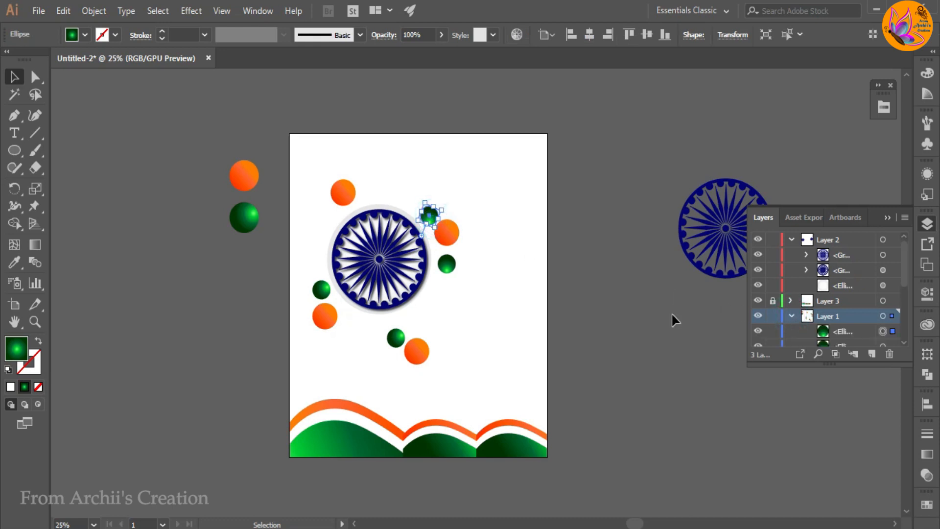
{"action": "scroll", "coordinate": [671, 312], "scroll_direction": "down", "scroll_amount": 1}
{"action": "scroll", "coordinate": [671, 319], "scroll_direction": "up", "scroll_amount": 1}
{"action": "left_click", "coordinate": [792, 240]}
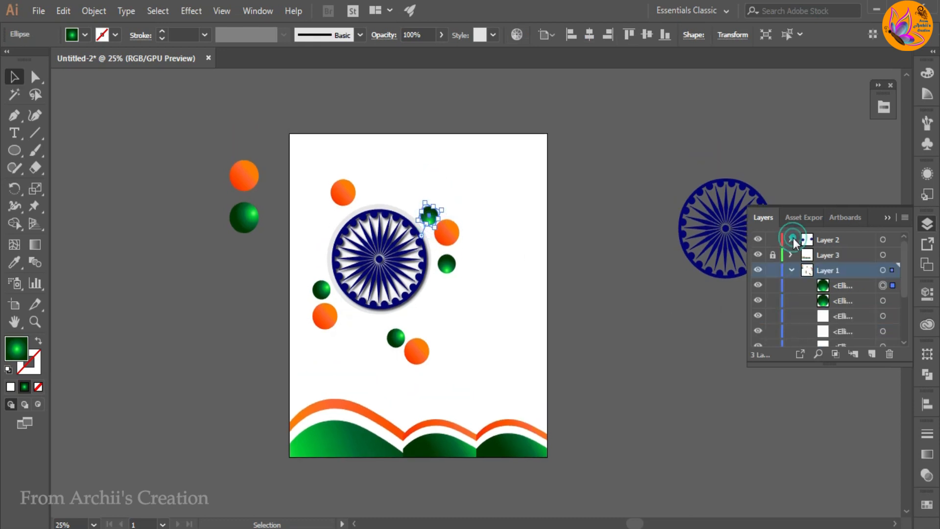
{"action": "left_click", "coordinate": [792, 270]}
{"action": "left_click", "coordinate": [792, 239]}
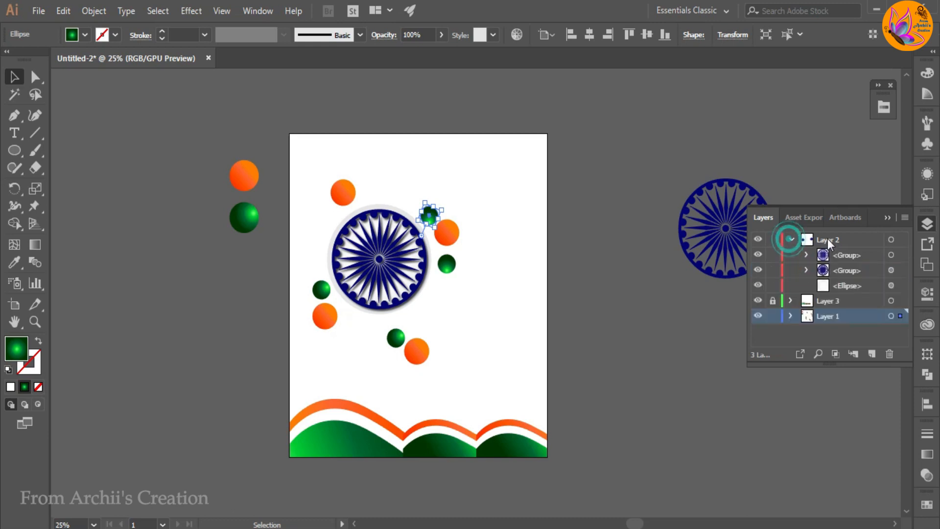
{"action": "left_click", "coordinate": [792, 240]}
Step: Add a new layer above Layer 2 and move Layer 1, which holds the balls, up to it
{"action": "left_click", "coordinate": [827, 240]}
{"action": "left_click", "coordinate": [871, 353]}
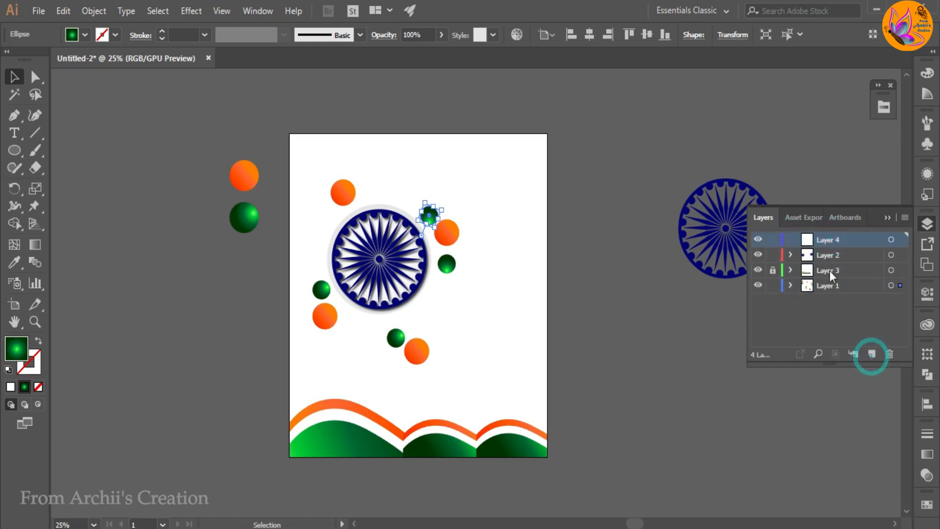
{"action": "left_click", "coordinate": [653, 377]}
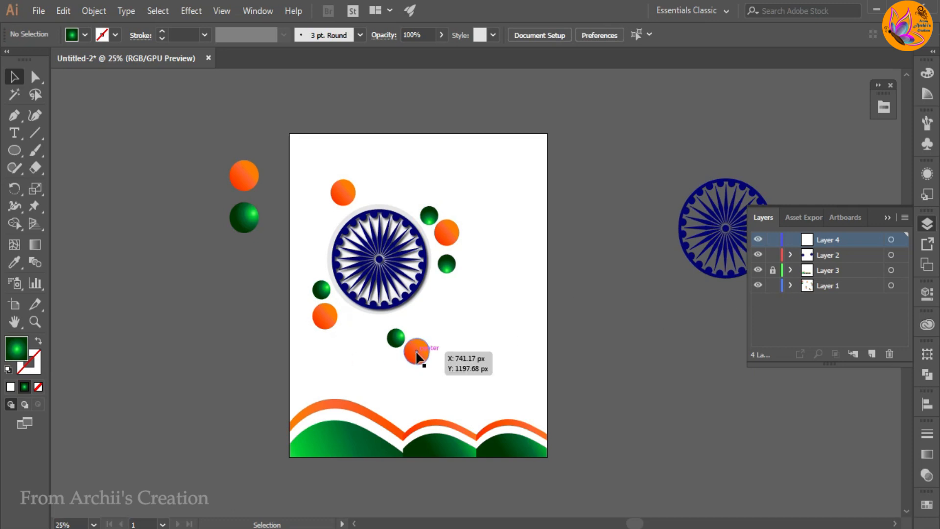
{"action": "left_click_drag", "start_coordinate": [829, 286], "coordinate": [824, 239]}
{"action": "left_click", "coordinate": [790, 239]}
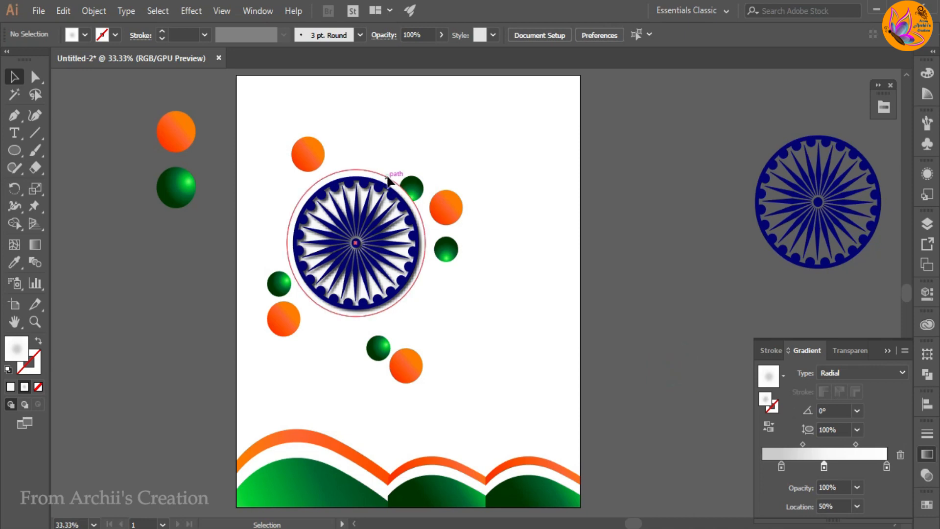
Step: Copy the gradient circle beside the artboard and start a previewed drop shadow on the original with 9 px offsets and 5 px blur
{"action": "left_click_drag", "start_coordinate": [388, 181], "coordinate": [682, 182]}
{"action": "left_click", "coordinate": [388, 177]}
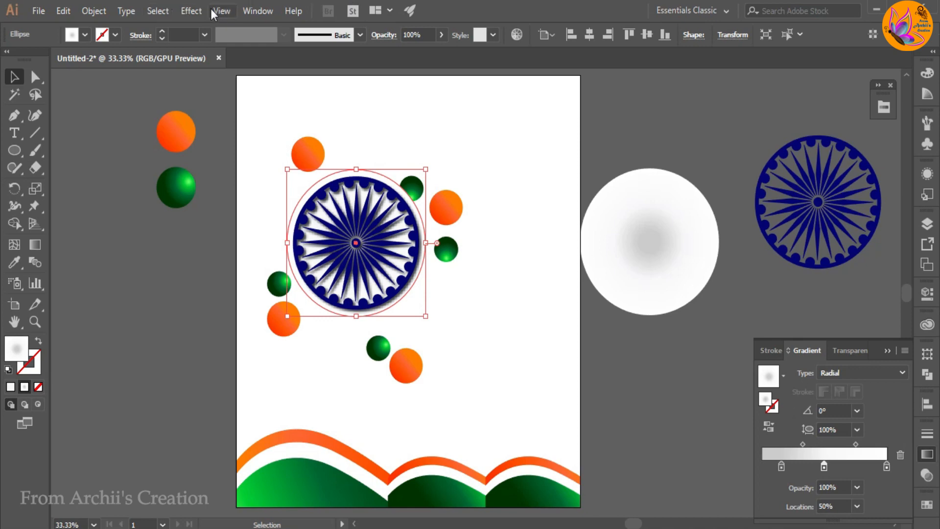
{"action": "left_click", "coordinate": [191, 11]}
{"action": "mouse_move", "coordinate": [235, 175]}
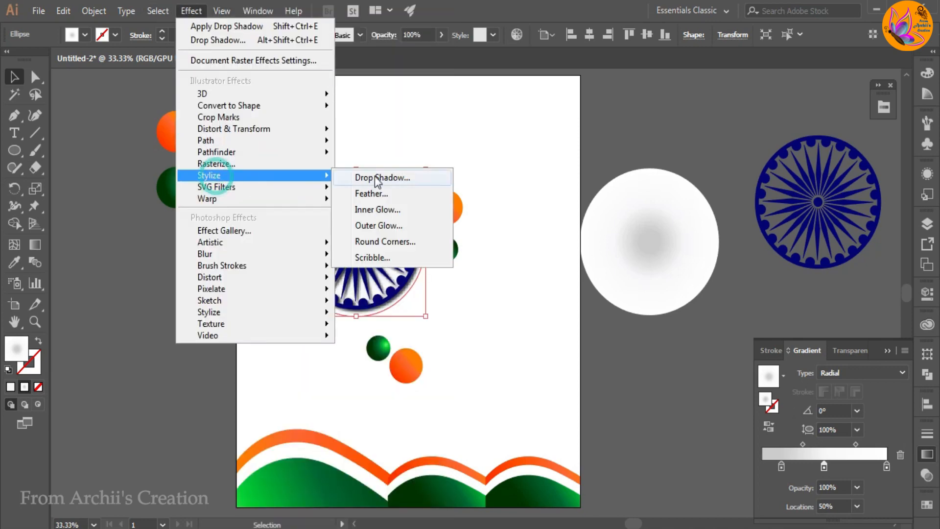
{"action": "left_click", "coordinate": [374, 176]}
{"action": "left_click", "coordinate": [528, 286]}
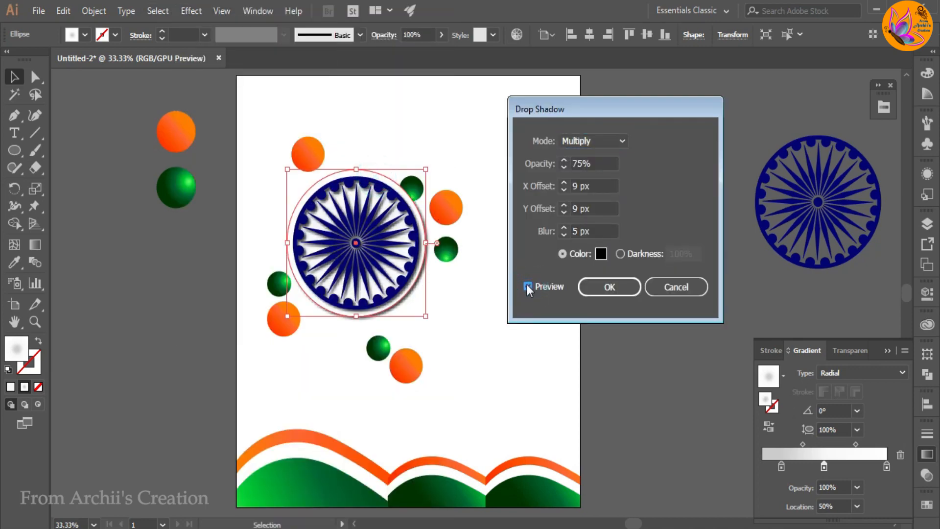
Step: Set the drop shadow's color to light gray CCCCCE
{"action": "left_click", "coordinate": [599, 254]}
{"action": "left_click_drag", "start_coordinate": [446, 138], "coordinate": [677, 89]}
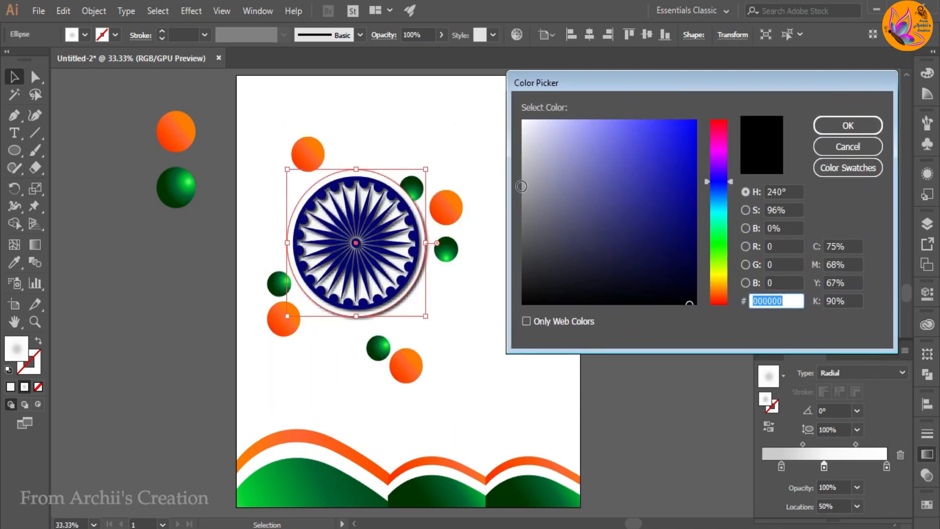
{"action": "left_click_drag", "start_coordinate": [521, 186], "coordinate": [524, 154]}
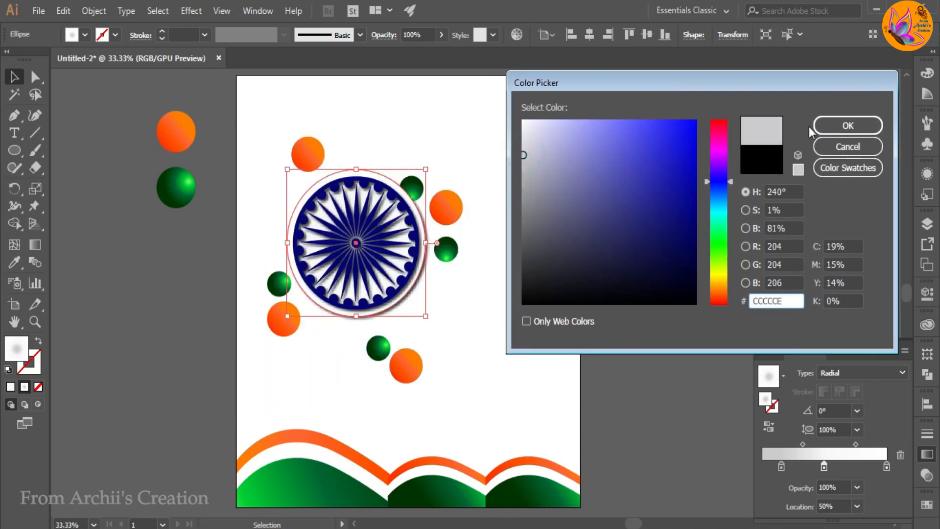
{"action": "left_click", "coordinate": [824, 126]}
Step: Change the shadow color to a darker neutral gray and apply the drop shadow to the circle
{"action": "left_click", "coordinate": [599, 254]}
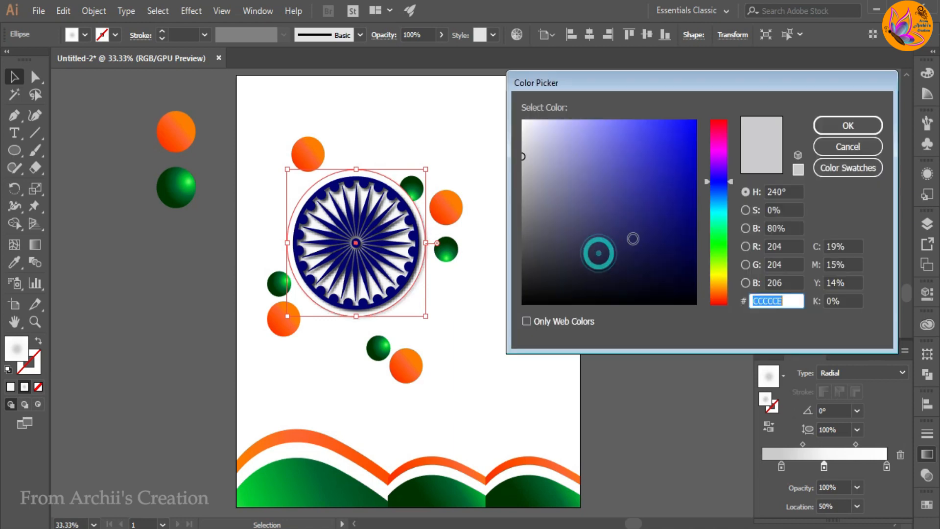
{"action": "left_click_drag", "start_coordinate": [524, 222], "coordinate": [525, 238]}
{"action": "left_click", "coordinate": [827, 126]}
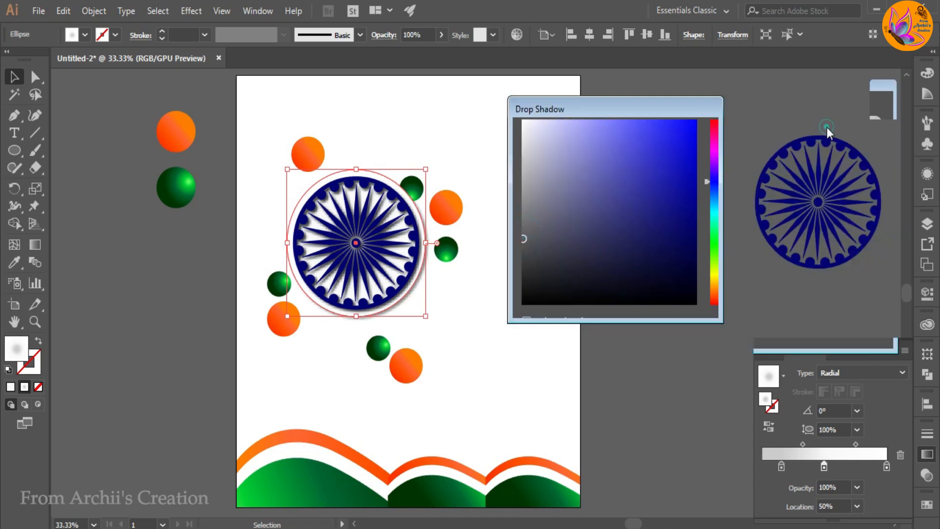
{"action": "left_click", "coordinate": [603, 287]}
Step: Move the copied gradient circle from beside the artboard back onto the wheel
{"action": "left_click", "coordinate": [586, 346]}
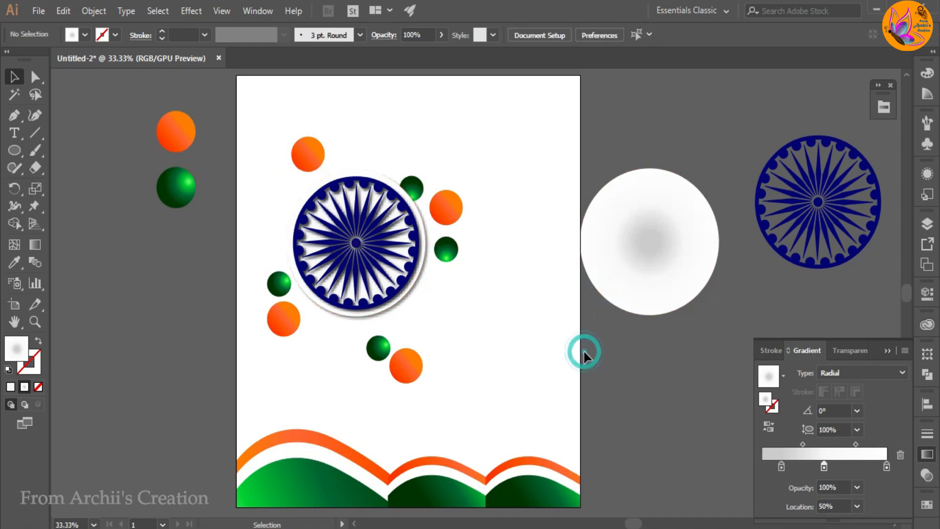
{"action": "left_click_drag", "start_coordinate": [660, 267], "coordinate": [369, 276]}
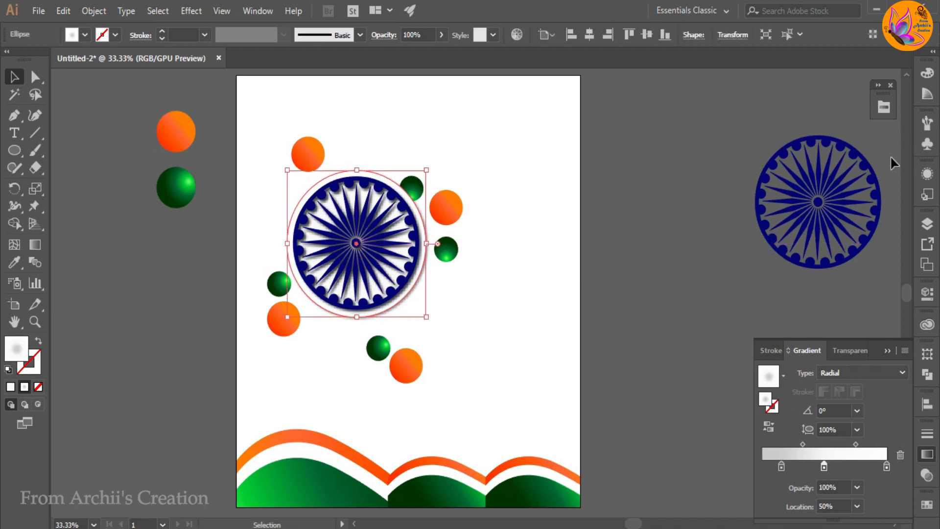
Step: Apply a second Multiply drop shadow to the gradient circle with X and Y offsets of -9 px and 5 px blur
{"action": "left_click", "coordinate": [192, 12]}
{"action": "mouse_move", "coordinate": [294, 175]}
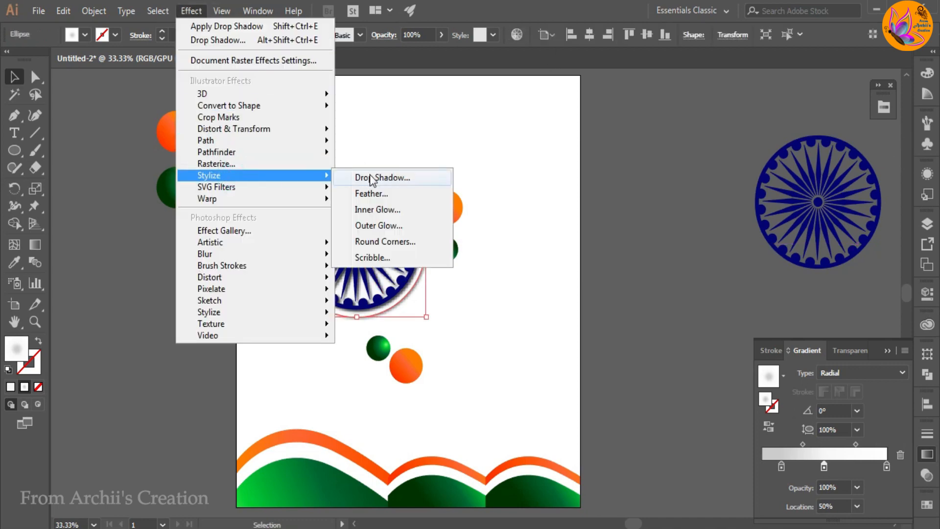
{"action": "left_click", "coordinate": [369, 174]}
{"action": "left_click", "coordinate": [528, 287]}
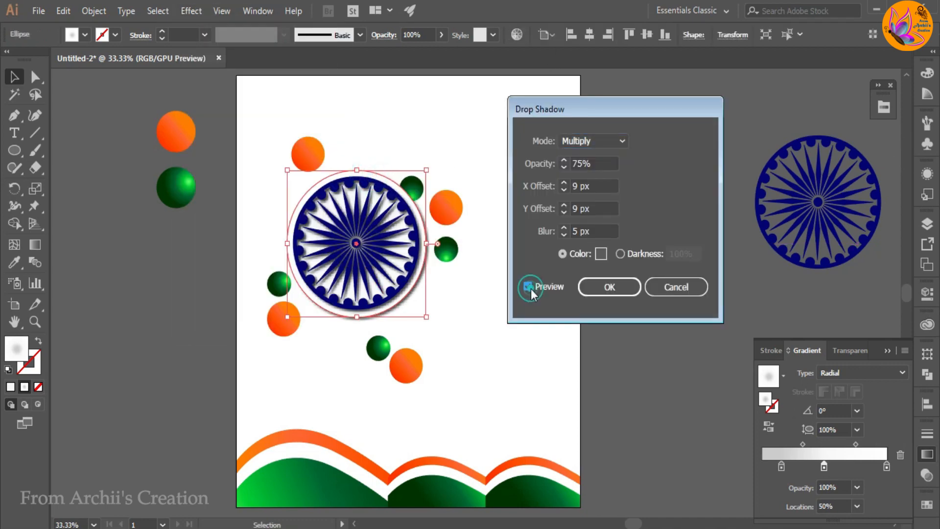
{"action": "left_click", "coordinate": [573, 185]}
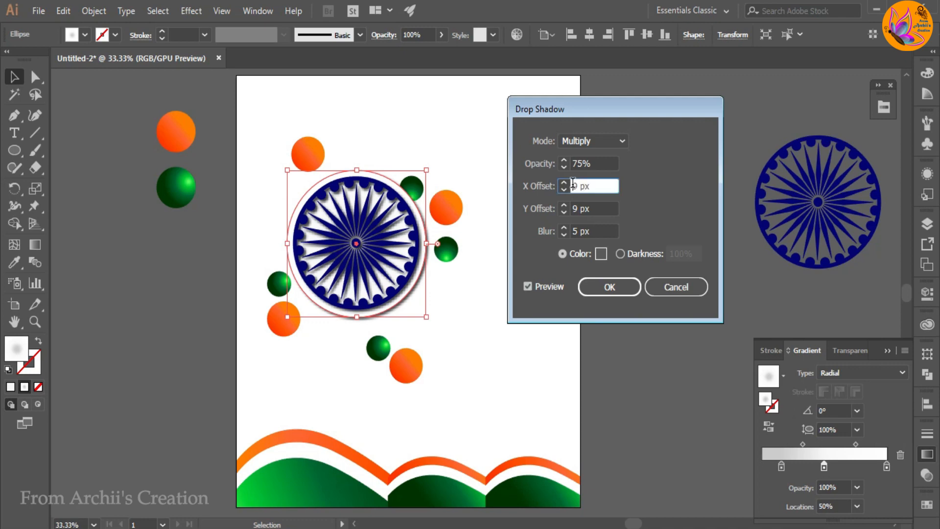
{"action": "left_click", "coordinate": [574, 208]}
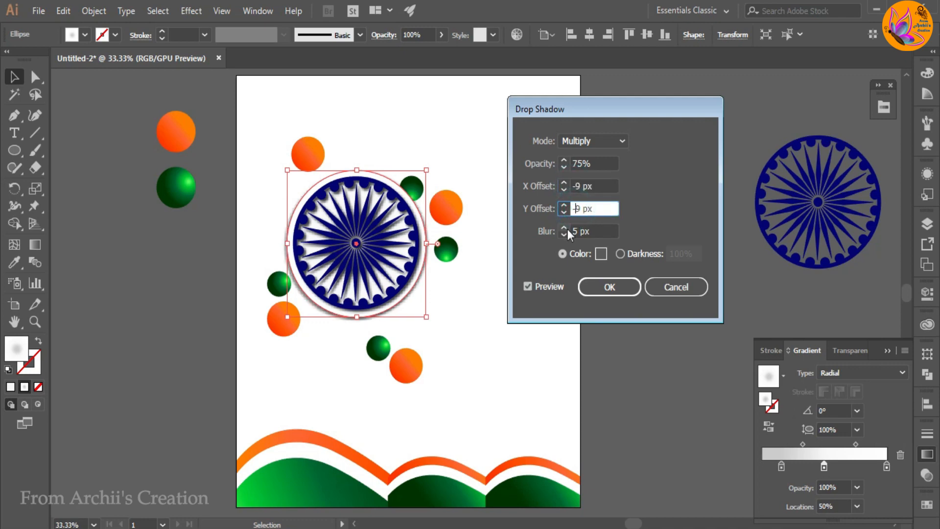
{"action": "left_click", "coordinate": [525, 286]}
{"action": "left_click", "coordinate": [607, 288]}
{"action": "left_click", "coordinate": [630, 341]}
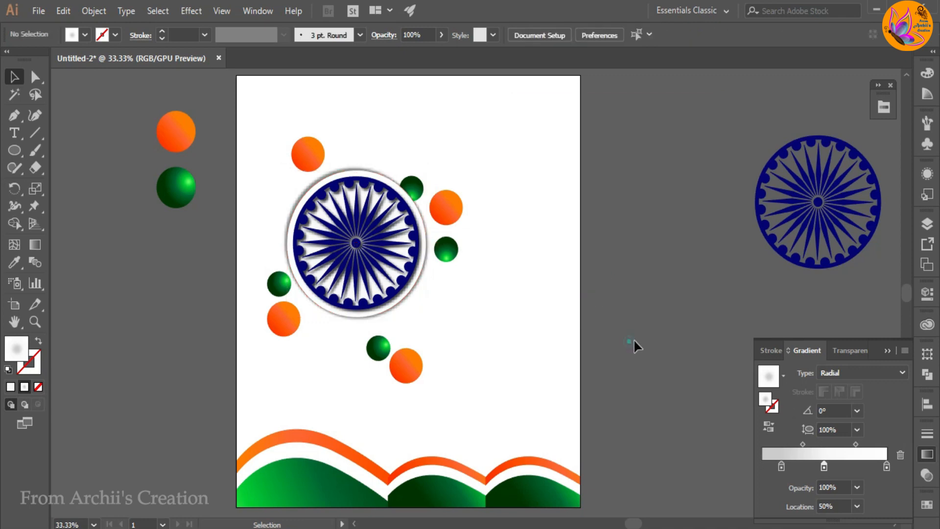
Step: Nudge the green ball right of the wheel upward and add smaller orange and green ball copies below and above the wheel
{"action": "left_click_drag", "start_coordinate": [445, 249], "coordinate": [448, 238]}
{"action": "left_click_drag", "start_coordinate": [406, 365], "coordinate": [346, 148], "text": "alt"}
{"action": "left_click", "coordinate": [360, 353]}
{"action": "left_click", "coordinate": [353, 350]}
{"action": "left_click", "coordinate": [351, 350]}
Step: Copy a small green ball to the wheel's lower-right edge and a smaller orange ball above the bottom orange ball
{"action": "left_click_drag", "start_coordinate": [301, 191], "coordinate": [400, 300]}
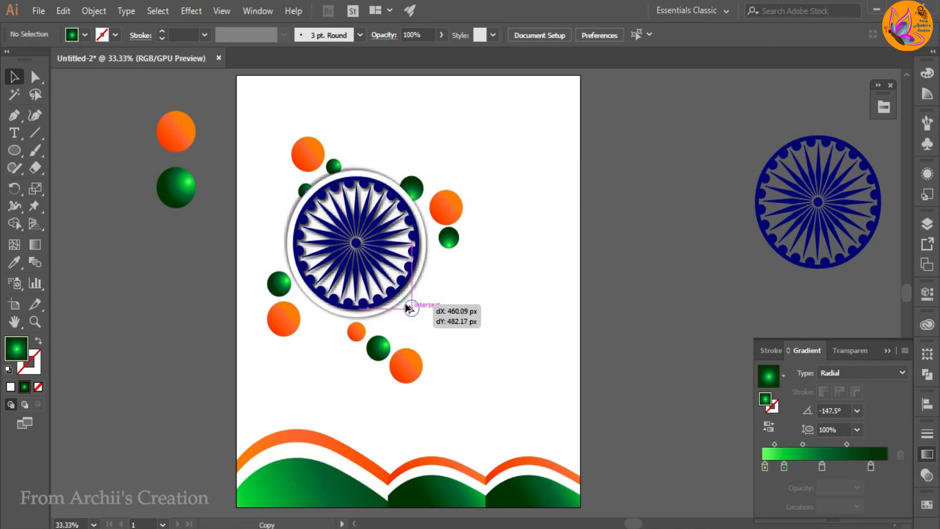
{"action": "left_click", "coordinate": [451, 323]}
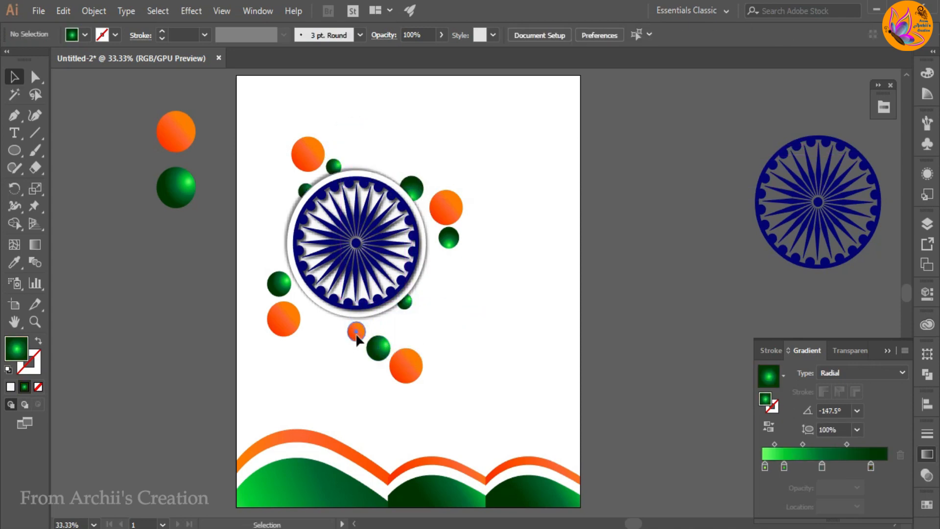
{"action": "left_click_drag", "start_coordinate": [357, 331], "coordinate": [401, 328]}
{"action": "left_click", "coordinate": [408, 329]}
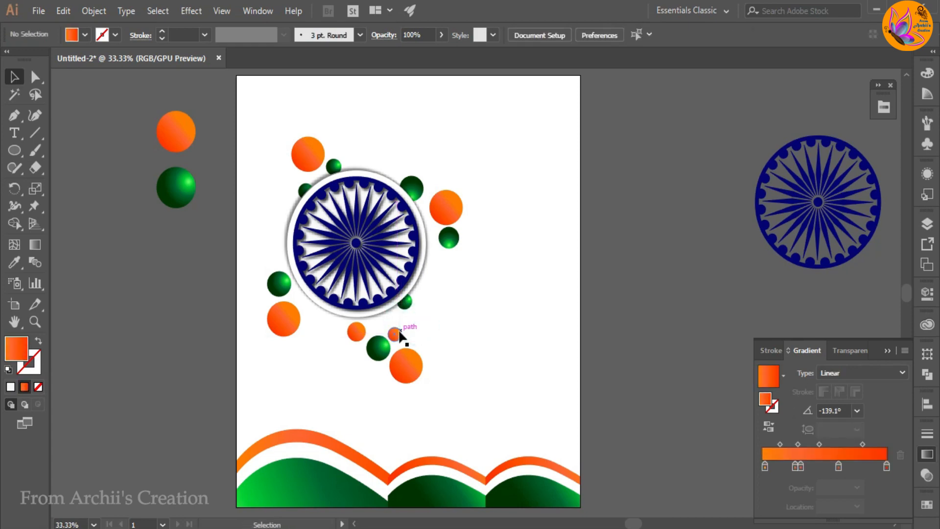
Step: Apply a Multiply drop shadow with -9 px offsets and 5 px blur to the smallest orange ball below the wheel
{"action": "left_click", "coordinate": [397, 335]}
{"action": "left_click", "coordinate": [191, 11]}
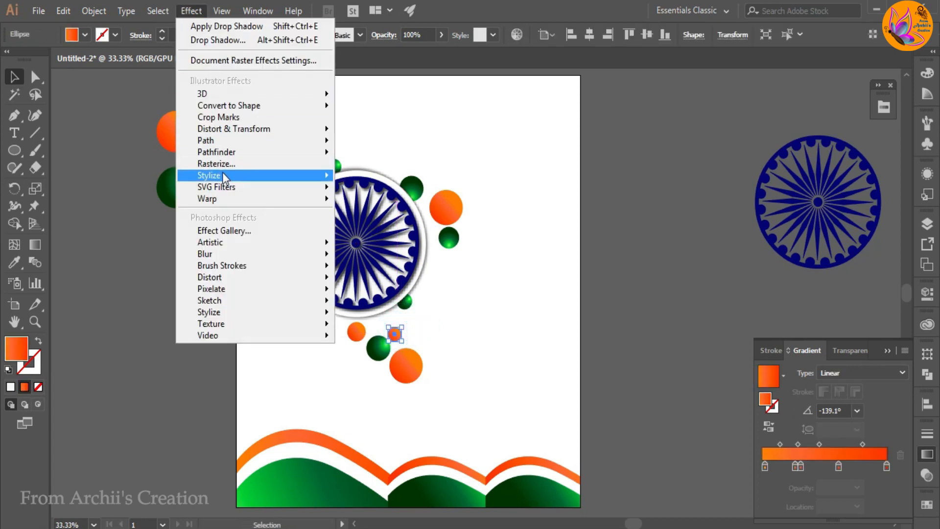
{"action": "mouse_move", "coordinate": [224, 175]}
{"action": "left_click", "coordinate": [372, 177]}
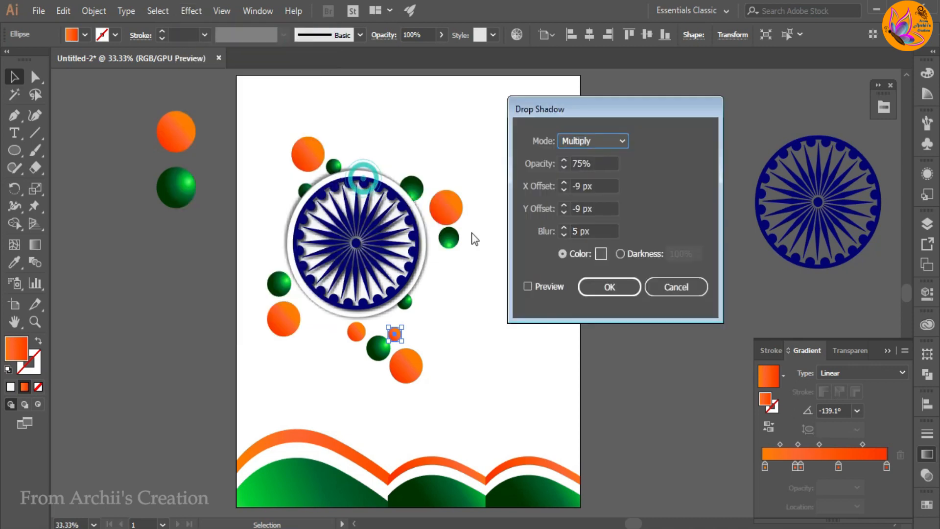
{"action": "left_click", "coordinate": [527, 287]}
{"action": "left_click", "coordinate": [592, 287]}
{"action": "left_click", "coordinate": [595, 328]}
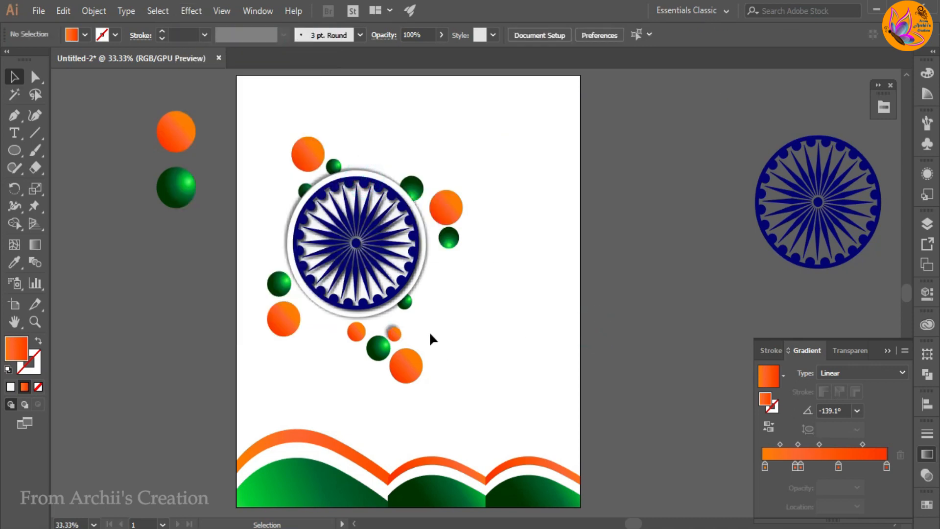
Step: Apply a Multiply drop shadow with 75% opacity and 5 px blur to the small green ball at the wheel's lower-right edge
{"action": "left_click", "coordinate": [406, 303]}
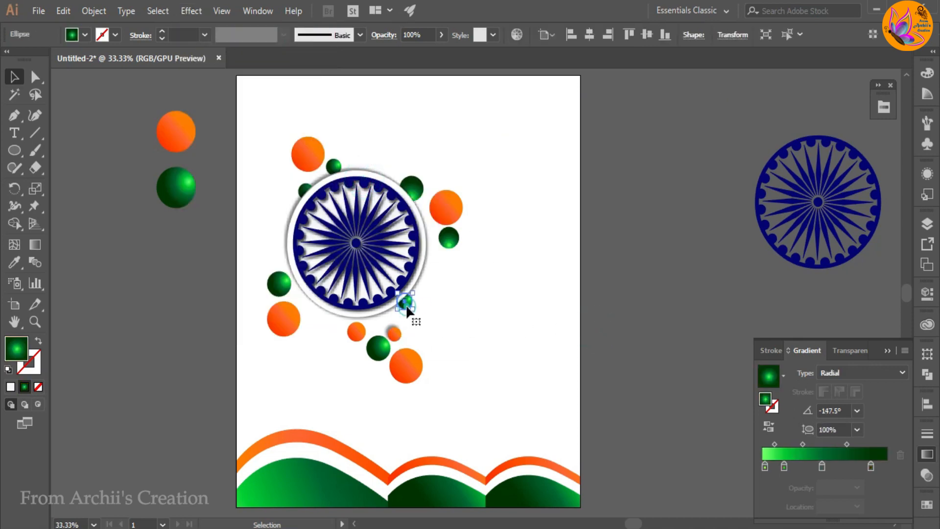
{"action": "left_click", "coordinate": [194, 11]}
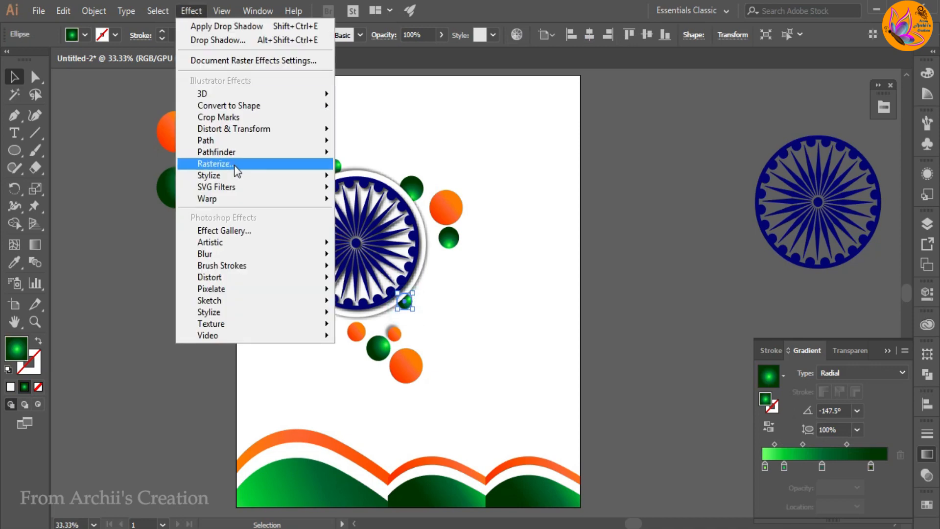
{"action": "mouse_move", "coordinate": [215, 175]}
{"action": "left_click", "coordinate": [385, 177]}
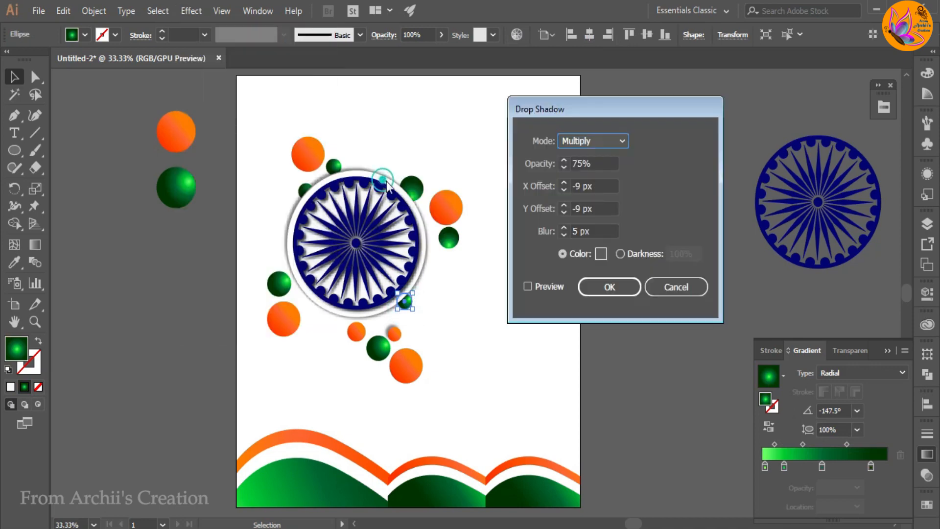
{"action": "left_click", "coordinate": [528, 287]}
{"action": "left_click", "coordinate": [605, 288]}
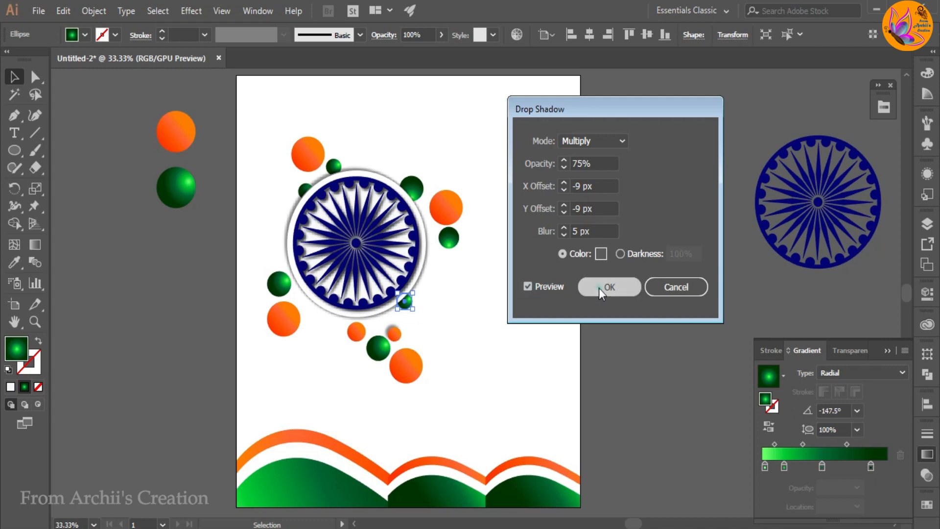
{"action": "left_click", "coordinate": [486, 311]}
Step: Scatter small shadowed copies of the green ball around the wheel and over the edges of the large orange balls
{"action": "left_click_drag", "start_coordinate": [486, 311], "coordinate": [445, 302]}
{"action": "left_click", "coordinate": [245, 78]}
{"action": "left_click", "coordinate": [490, 259]}
{"action": "left_click", "coordinate": [273, 113]}
{"action": "left_click", "coordinate": [292, 97]}
{"action": "left_click", "coordinate": [308, 371]}
{"action": "left_click", "coordinate": [484, 296]}
{"action": "left_click", "coordinate": [460, 117]}
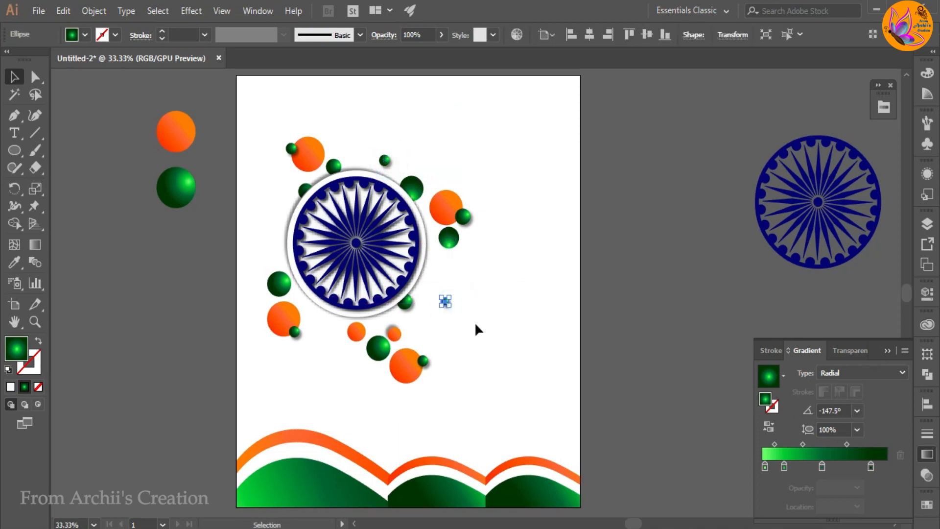
{"action": "left_click", "coordinate": [473, 323]}
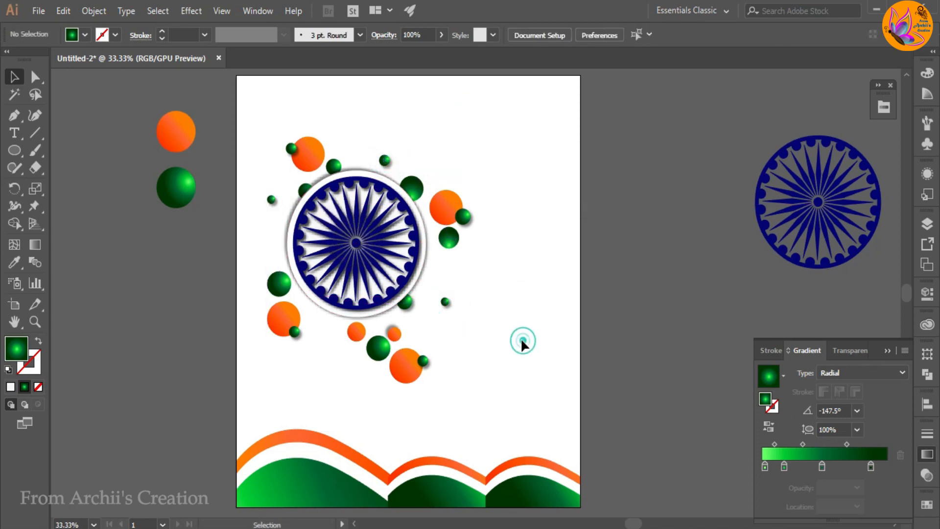
Step: Scatter tiny shadowed copies of the orange ball around the wheel, on both sides and above it
{"action": "left_click_drag", "start_coordinate": [394, 334], "coordinate": [482, 272]}
{"action": "left_click", "coordinate": [494, 312]}
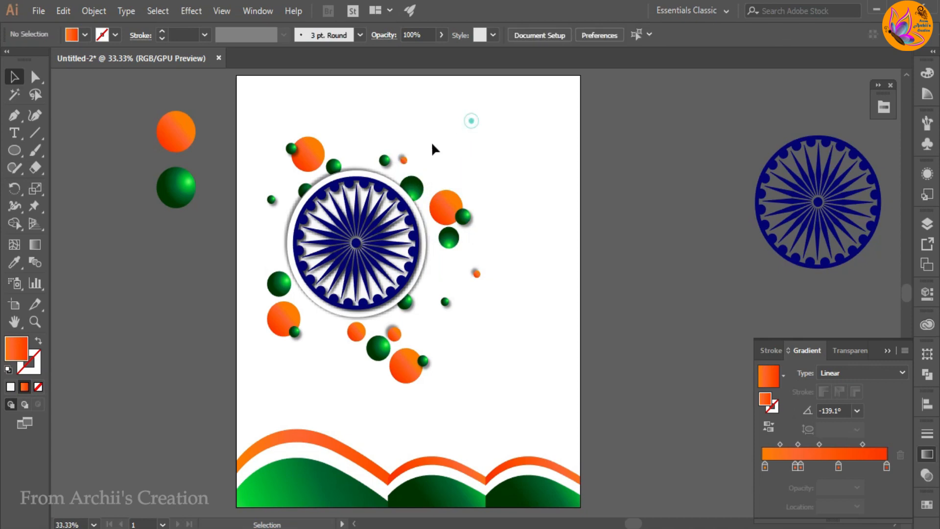
{"action": "left_click_drag", "start_coordinate": [403, 160], "coordinate": [307, 318]}
{"action": "left_click", "coordinate": [253, 159]}
{"action": "left_click", "coordinate": [242, 236]}
{"action": "left_click", "coordinate": [250, 237]}
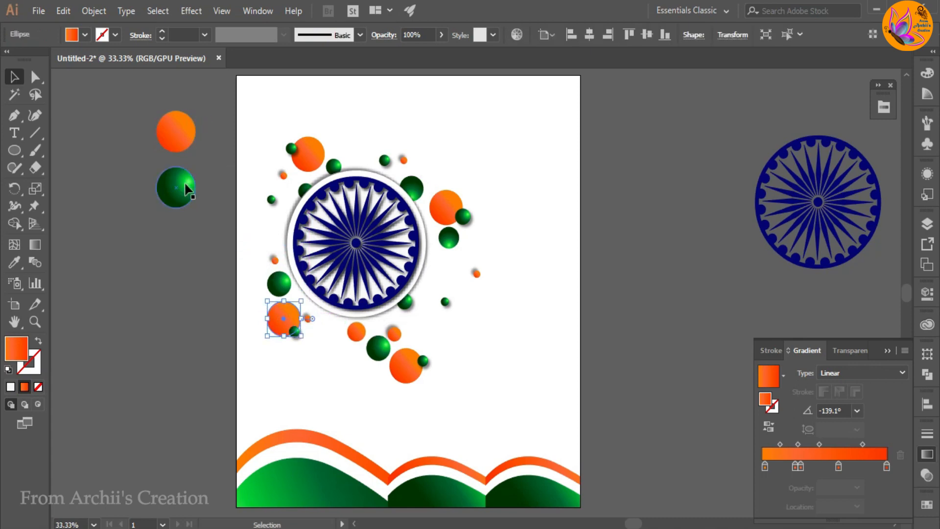
Step: Apply a drop shadow with 9 px offsets and 5 px blur to the large orange ball at the wheel's lower left
{"action": "left_click", "coordinate": [183, 10]}
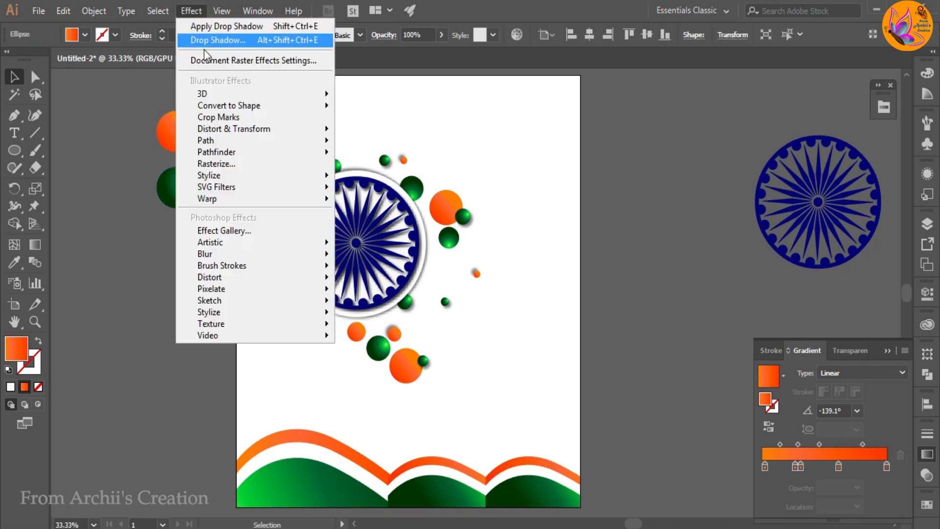
{"action": "left_click", "coordinate": [237, 180]}
{"action": "left_click", "coordinate": [368, 177]}
{"action": "left_click", "coordinate": [527, 287]}
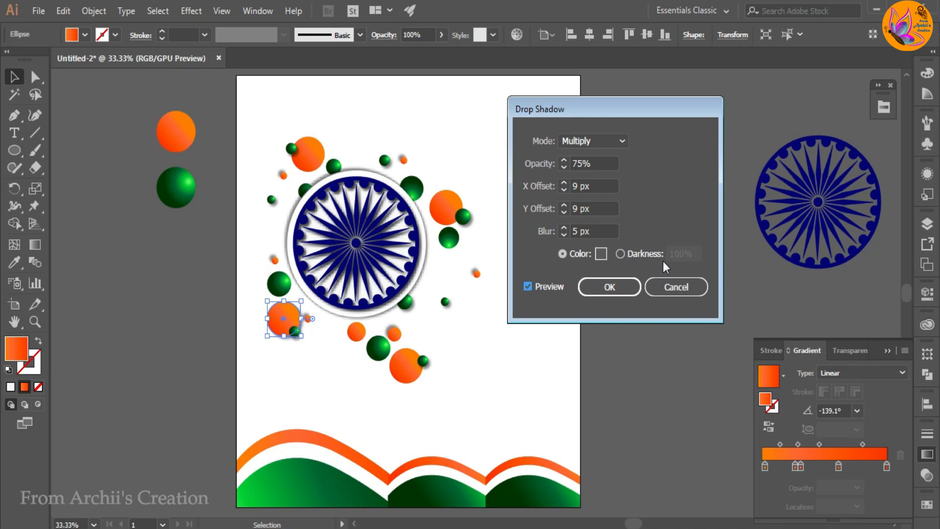
{"action": "left_click", "coordinate": [610, 287]}
{"action": "left_click", "coordinate": [506, 294]}
Step: Place a smaller copy of the shadowed orange ball at the wheel's lower right and fill the surroundings with more orange and green balls
{"action": "left_click_drag", "start_coordinate": [274, 316], "coordinate": [466, 329]}
{"action": "left_click", "coordinate": [479, 342]}
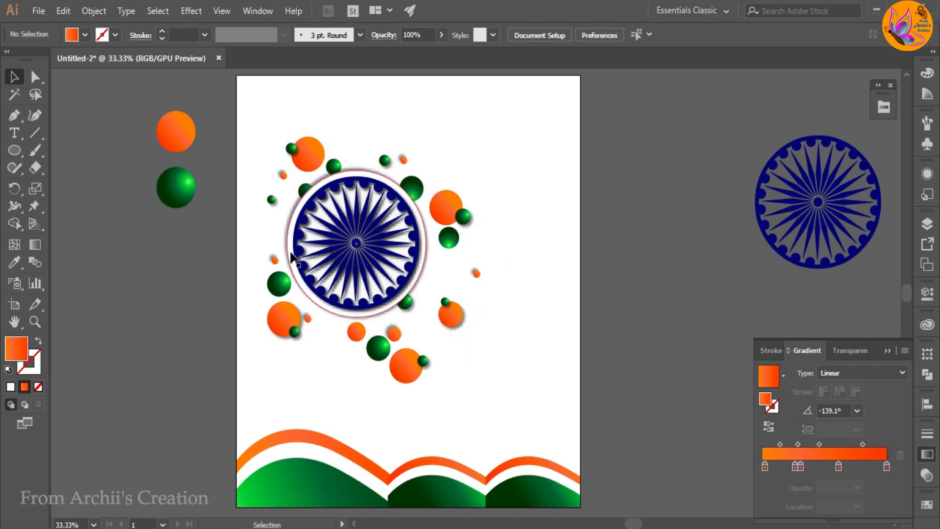
{"action": "left_click_drag", "start_coordinate": [399, 158], "coordinate": [398, 159]}
{"action": "left_click_drag", "start_coordinate": [398, 159], "coordinate": [394, 161]}
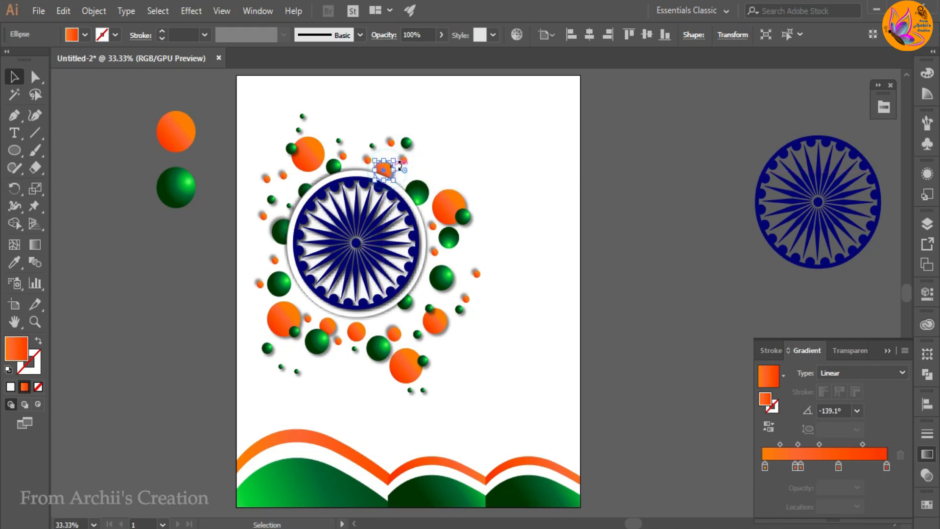
{"action": "left_click", "coordinate": [461, 151]}
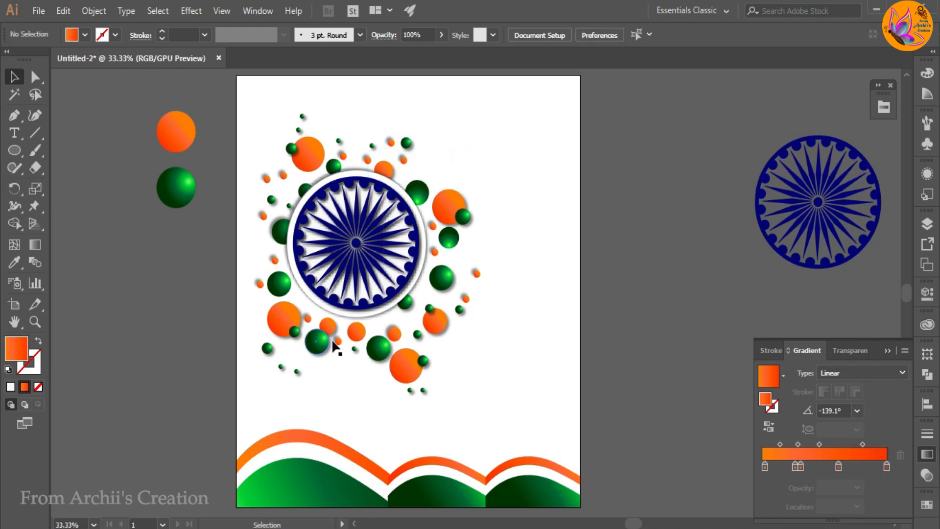
Step: Move the small orange ball below the wheel up against the circle's bottom edge and apply a drop shadow to it
{"action": "left_click_drag", "start_coordinate": [363, 336], "coordinate": [369, 329]}
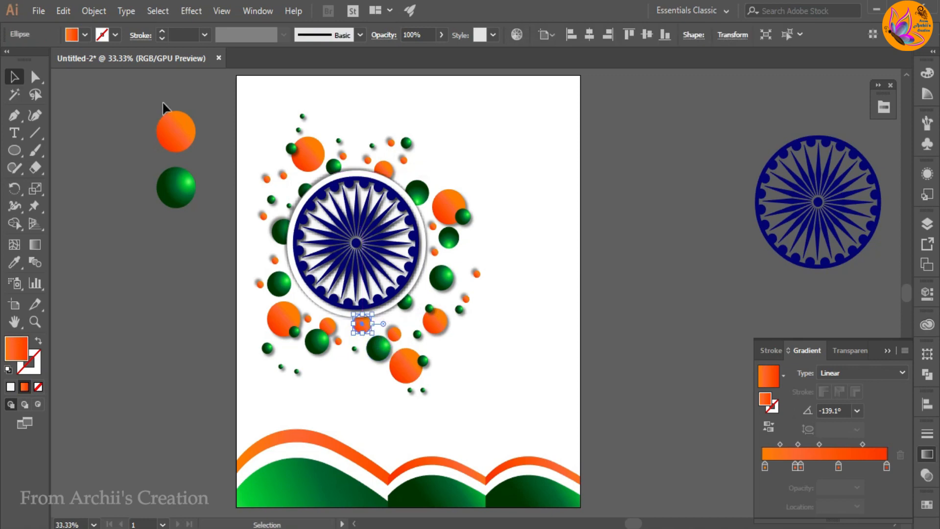
{"action": "left_click", "coordinate": [198, 13]}
{"action": "left_click", "coordinate": [374, 174]}
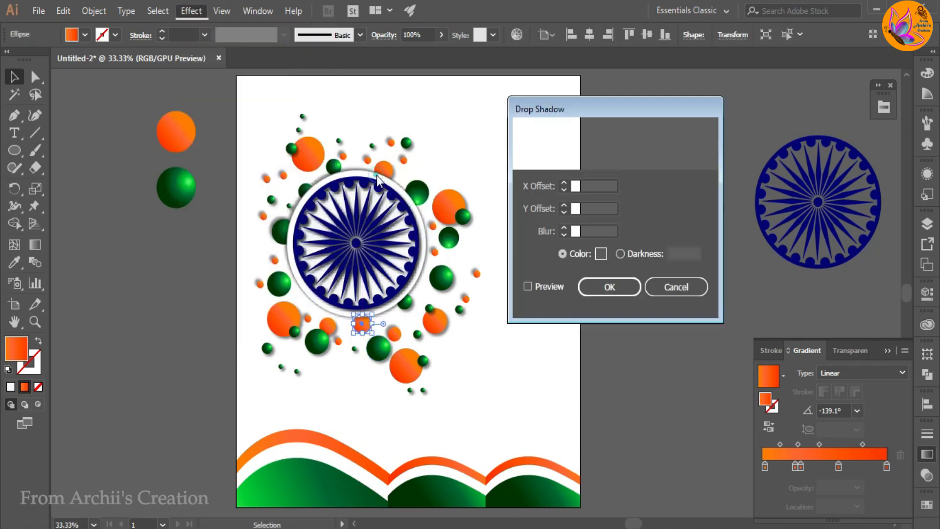
{"action": "left_click", "coordinate": [527, 286]}
{"action": "left_click", "coordinate": [610, 287]}
{"action": "left_click", "coordinate": [605, 342]}
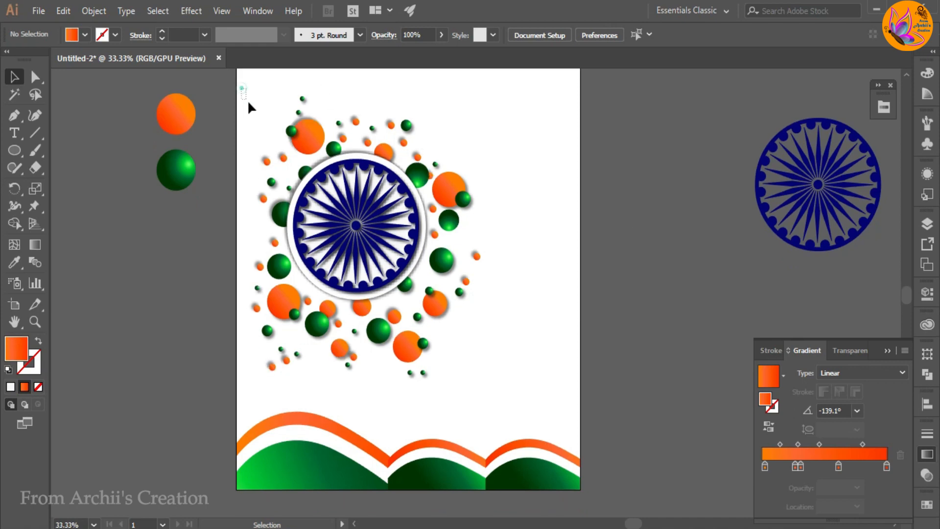
Step: Group the wheel with all its surrounding balls and shift the group slightly up and left on the artboard
{"action": "left_click_drag", "start_coordinate": [248, 102], "coordinate": [381, 322]}
{"action": "left_click_drag", "start_coordinate": [456, 376], "coordinate": [494, 392]}
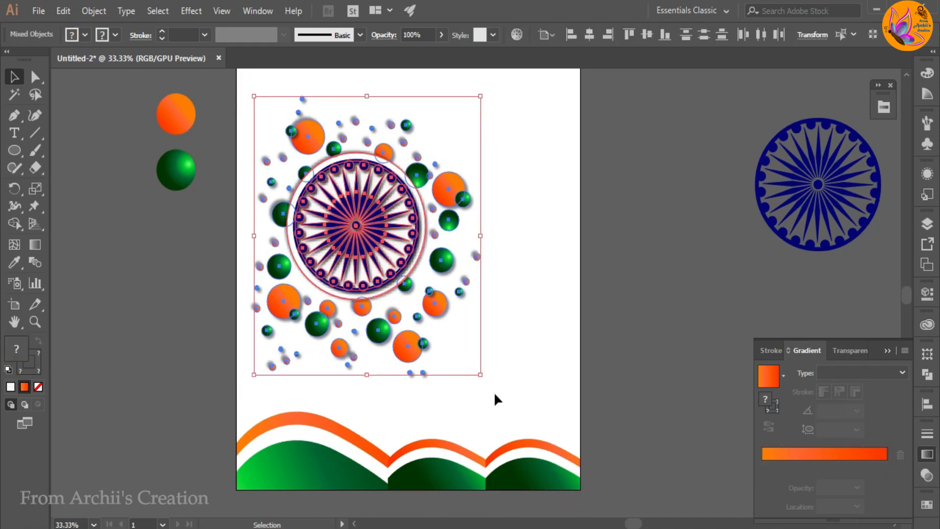
{"action": "right_click", "coordinate": [494, 392]}
{"action": "left_click", "coordinate": [417, 354]}
{"action": "left_click_drag", "start_coordinate": [364, 250], "coordinate": [358, 241]}
{"action": "left_click", "coordinate": [575, 233]}
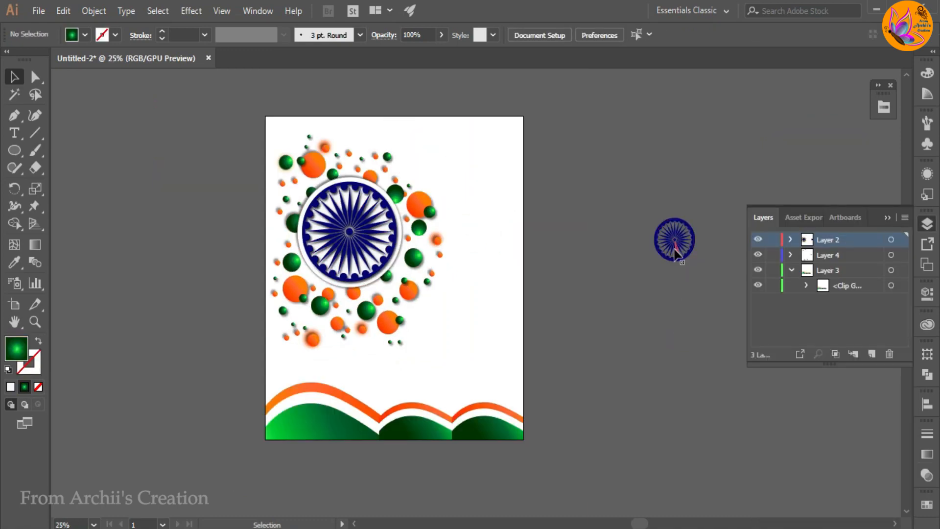
Step: Move the small spare wheel from beside the artboard onto the artboard's lower-right area above the waves
{"action": "left_click_drag", "start_coordinate": [675, 255], "coordinate": [487, 346]}
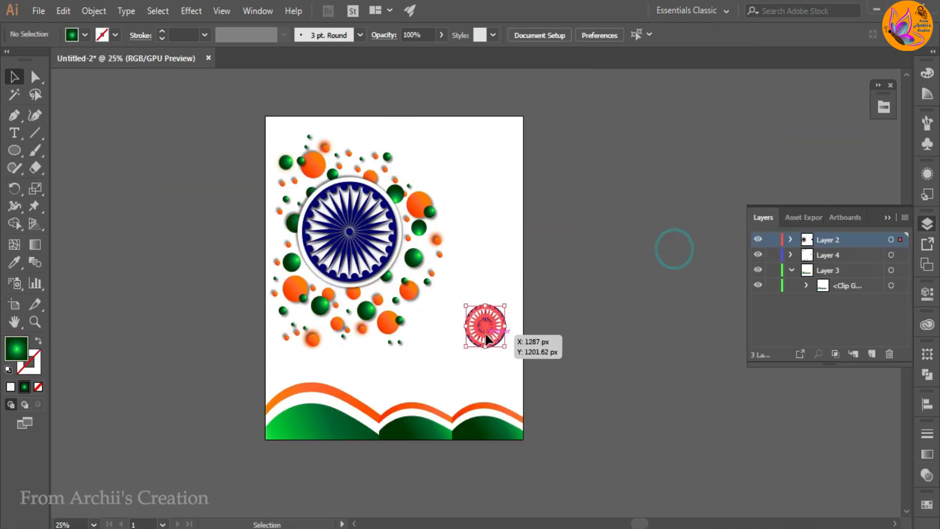
{"action": "key", "text": "ctrl+1"}
{"action": "left_click", "coordinate": [640, 318]}
Step: Ungroup the small wheel and reduce its outer ring's stroke weight to 6 pt
{"action": "left_click", "coordinate": [553, 312]}
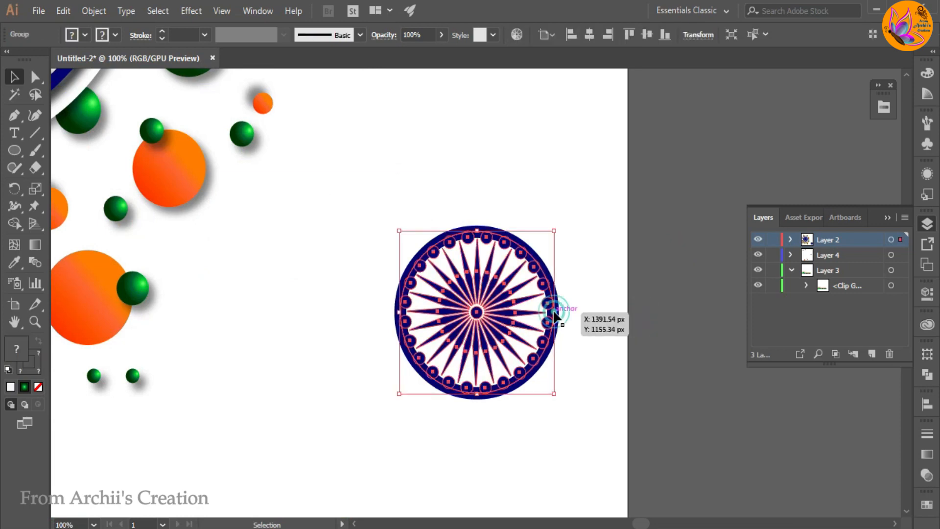
{"action": "right_click", "coordinate": [536, 331]}
{"action": "left_click", "coordinate": [603, 202]}
{"action": "left_click", "coordinate": [684, 271]}
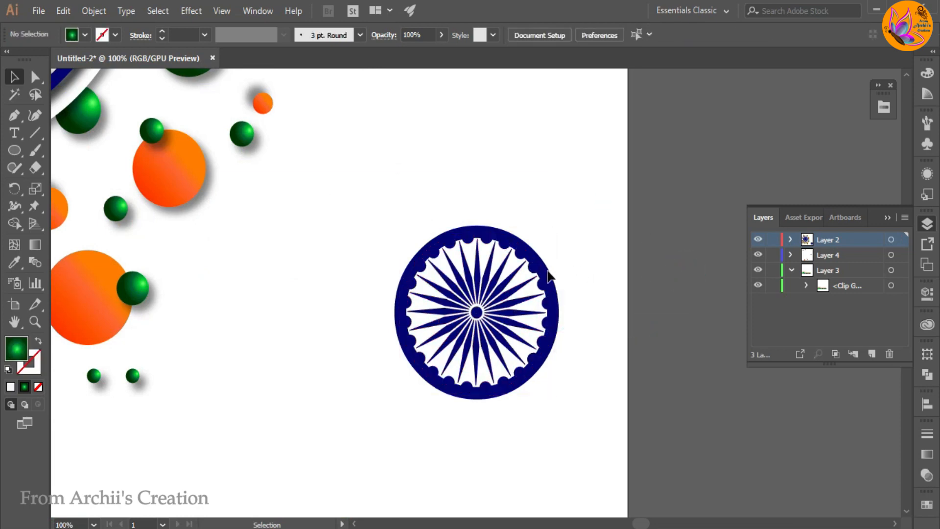
{"action": "left_click", "coordinate": [549, 277]}
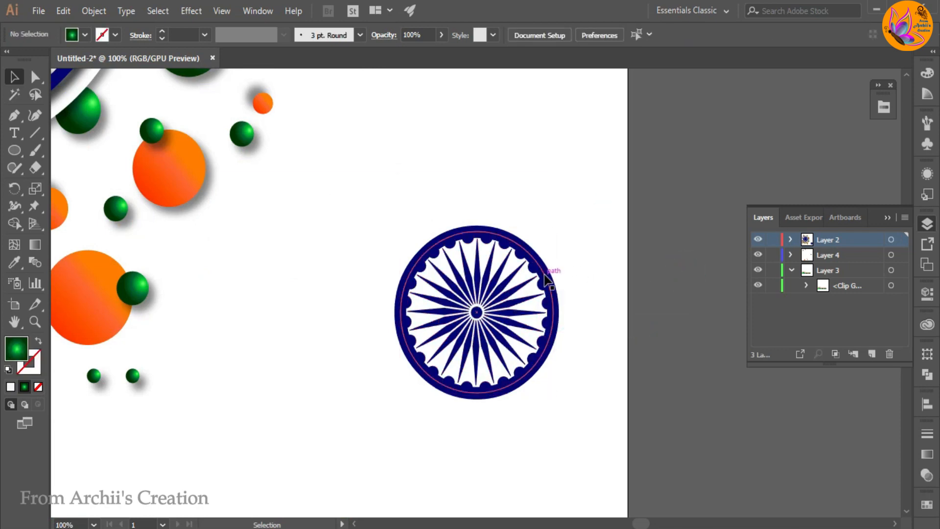
{"action": "left_click", "coordinate": [161, 38]}
{"action": "left_click", "coordinate": [161, 38]}
{"action": "left_click", "coordinate": [162, 38]}
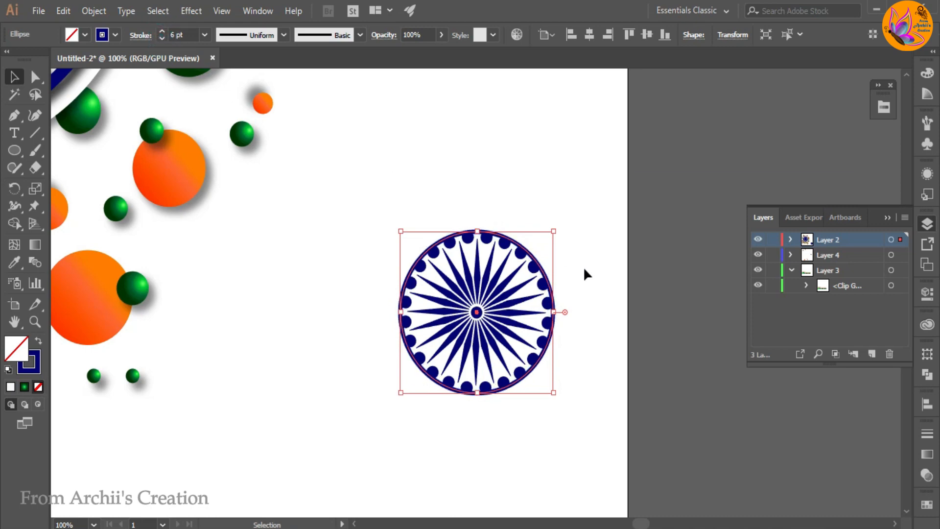
Step: Select all parts of the small wheel and group them together
{"action": "left_click", "coordinate": [602, 278]}
{"action": "left_click_drag", "start_coordinate": [567, 420], "coordinate": [345, 231]}
{"action": "right_click", "coordinate": [465, 279]}
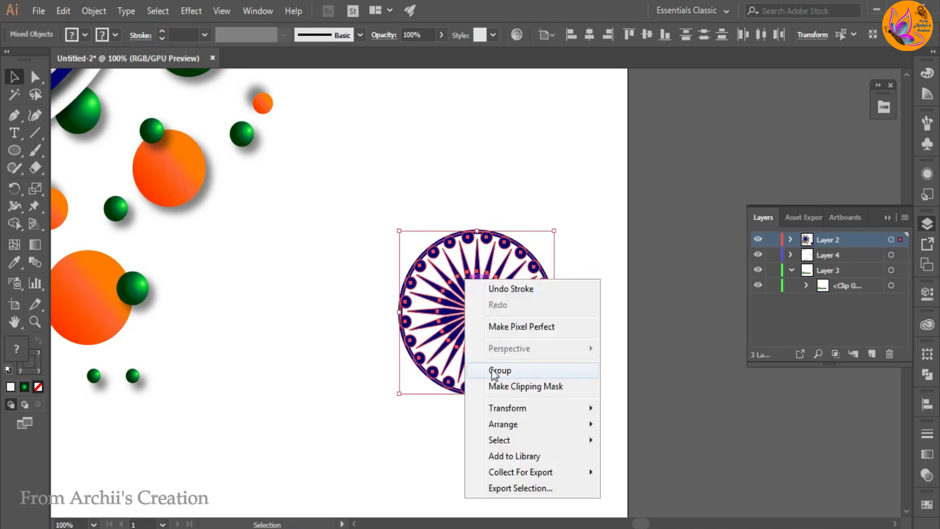
{"action": "left_click", "coordinate": [494, 373]}
{"action": "left_click", "coordinate": [597, 365]}
{"action": "scroll", "coordinate": [534, 362], "scroll_direction": "down", "scroll_amount": 2}
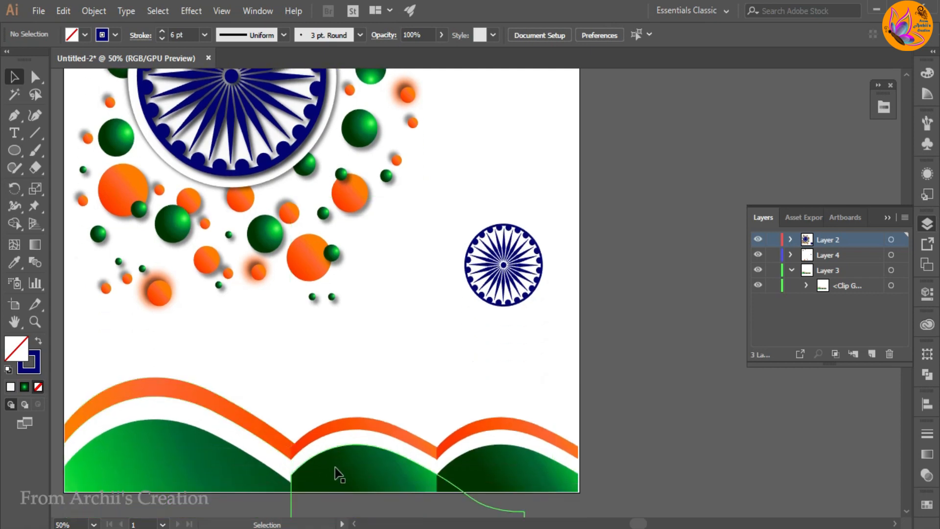
Step: Move the small wheel onto the dip between the first two waves and place its group beneath the waves' clip group in Layer 3
{"action": "left_click_drag", "start_coordinate": [484, 280], "coordinate": [279, 439]}
{"action": "left_click", "coordinate": [499, 329]}
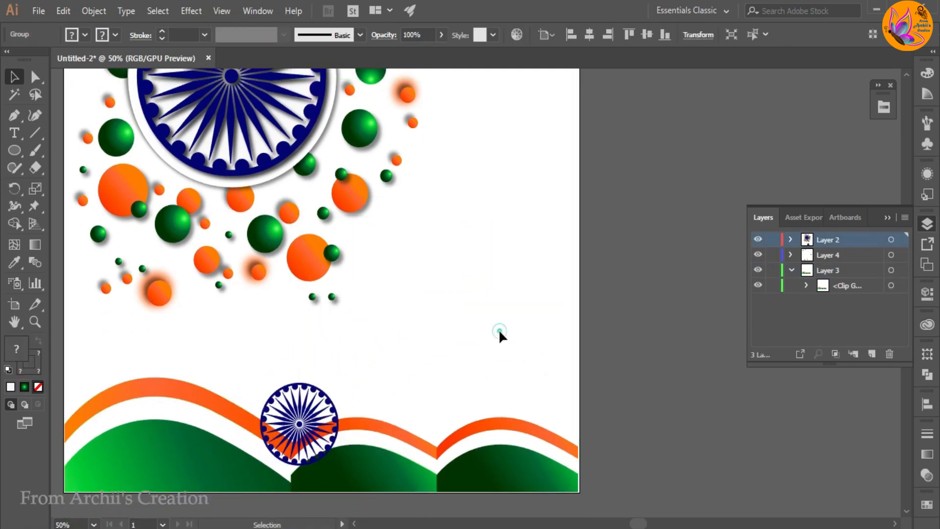
{"action": "left_click", "coordinate": [303, 421]}
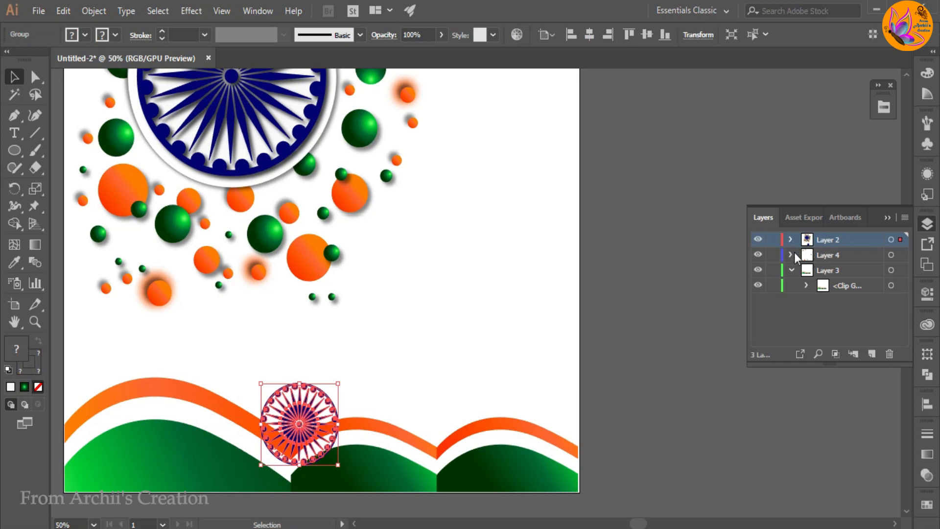
{"action": "left_click", "coordinate": [438, 465]}
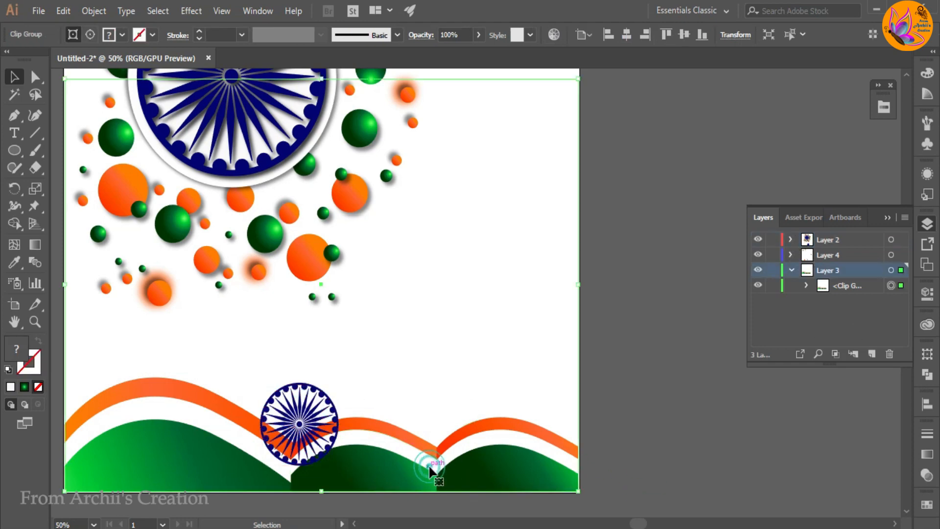
{"action": "left_click", "coordinate": [790, 239]}
{"action": "left_click", "coordinate": [301, 419]}
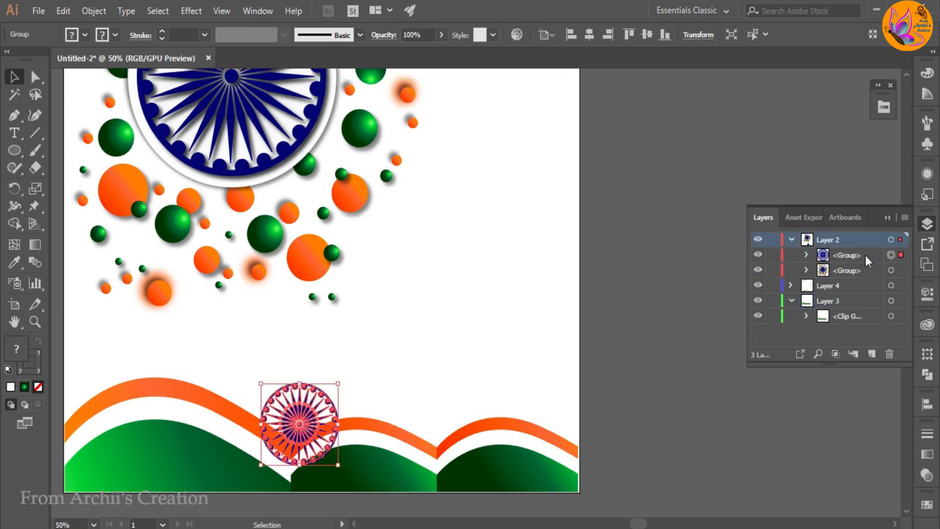
{"action": "left_click_drag", "start_coordinate": [865, 254], "coordinate": [848, 326]}
{"action": "left_click", "coordinate": [729, 332]}
{"action": "left_click", "coordinate": [685, 378]}
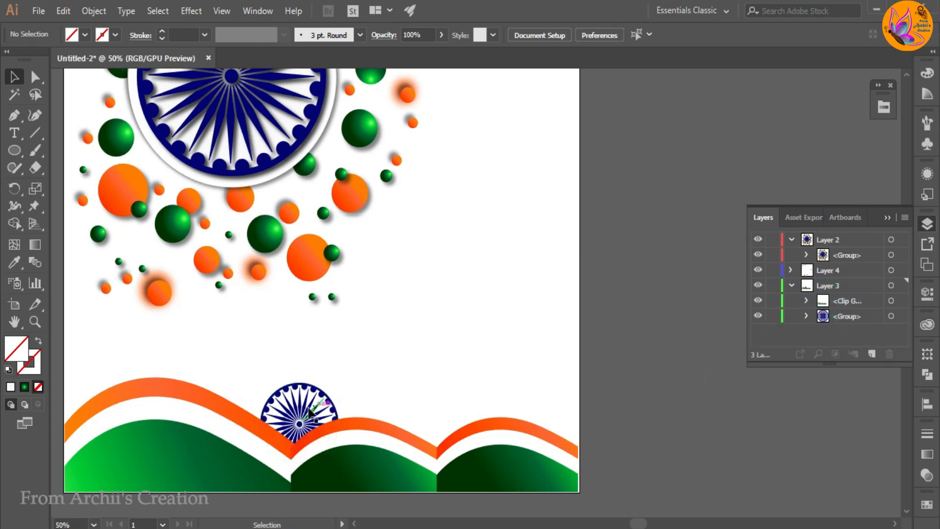
Step: Adjust the small wheel's position in the dip between the first two waves, behind the orange band, and clear the selection
{"action": "left_click_drag", "start_coordinate": [309, 413], "coordinate": [294, 398]}
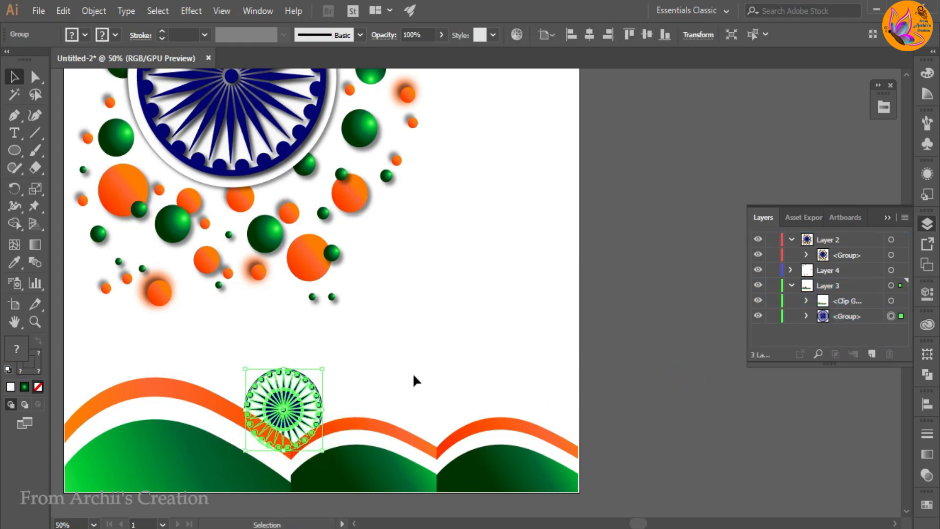
{"action": "left_click", "coordinate": [413, 375]}
{"action": "scroll", "coordinate": [324, 396], "scroll_direction": "down", "scroll_amount": 1}
{"action": "left_click_drag", "start_coordinate": [378, 372], "coordinate": [436, 366]}
{"action": "left_click_drag", "start_coordinate": [365, 398], "coordinate": [366, 398]}
{"action": "left_click", "coordinate": [452, 344]}
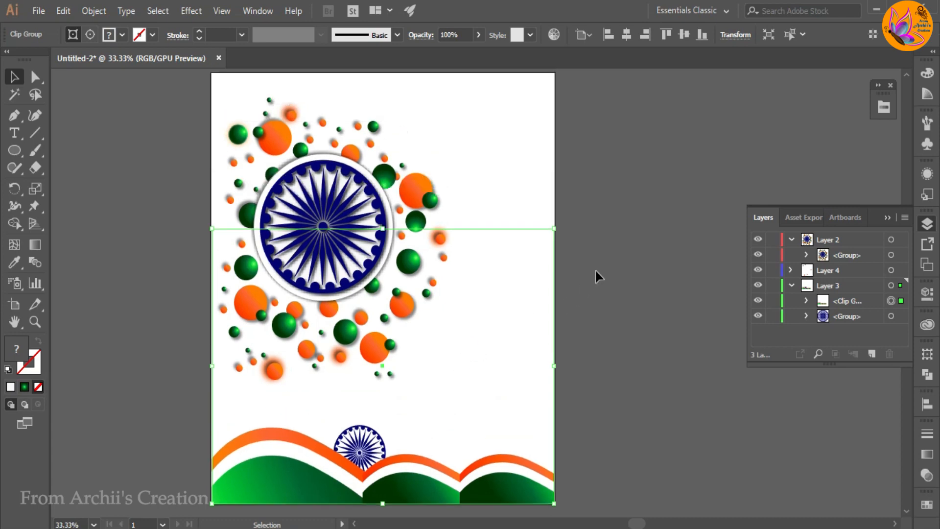
{"action": "left_click", "coordinate": [615, 256]}
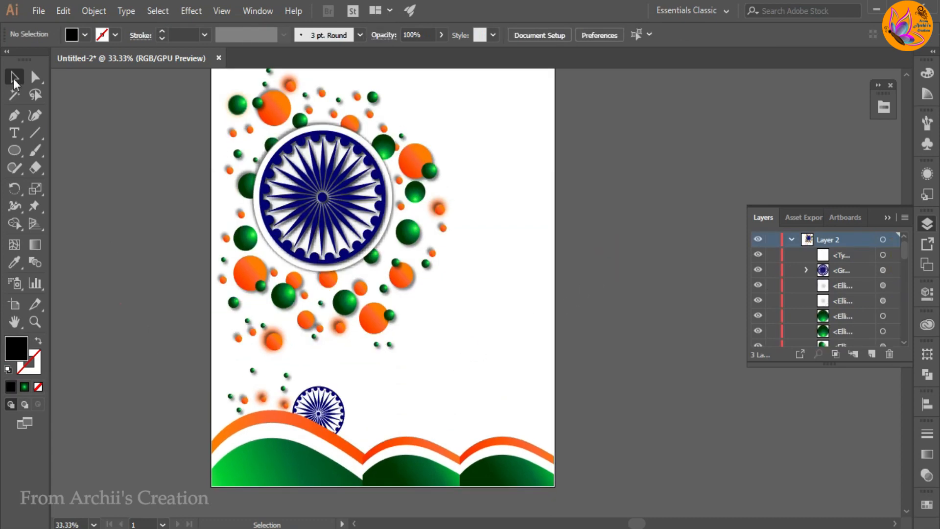
Step: Add the text "Republic Day" on the empty canvas beside the artboard and enlarge it to 95.44 pt
{"action": "left_click", "coordinate": [14, 133]}
{"action": "left_click", "coordinate": [125, 231]}
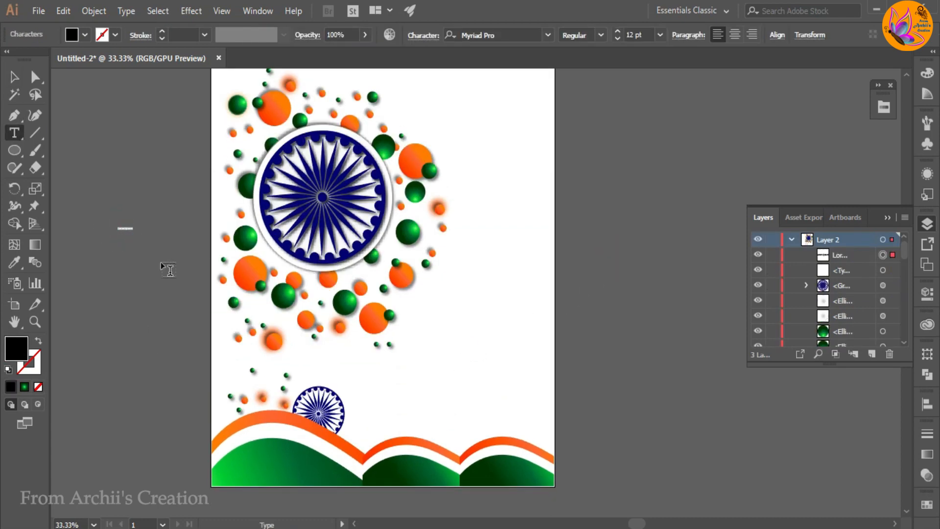
{"action": "key", "text": "BackSpace"}
{"action": "left_click", "coordinate": [14, 76]}
{"action": "left_click_drag", "start_coordinate": [131, 237], "coordinate": [196, 398]}
{"action": "left_click", "coordinate": [124, 367]}
{"action": "left_click_drag", "start_coordinate": [164, 264], "coordinate": [123, 283]}
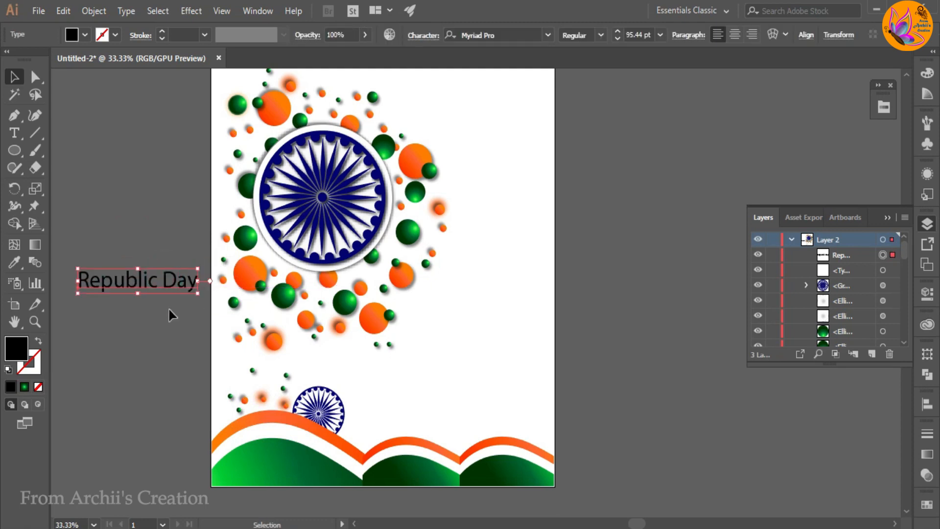
Step: Shorten the text to "Republic" and add "Day" as a separate text beneath it, enlarged to 107.83 pt
{"action": "left_click_drag", "start_coordinate": [165, 276], "coordinate": [199, 284]}
{"action": "key", "text": "BackSpace"}
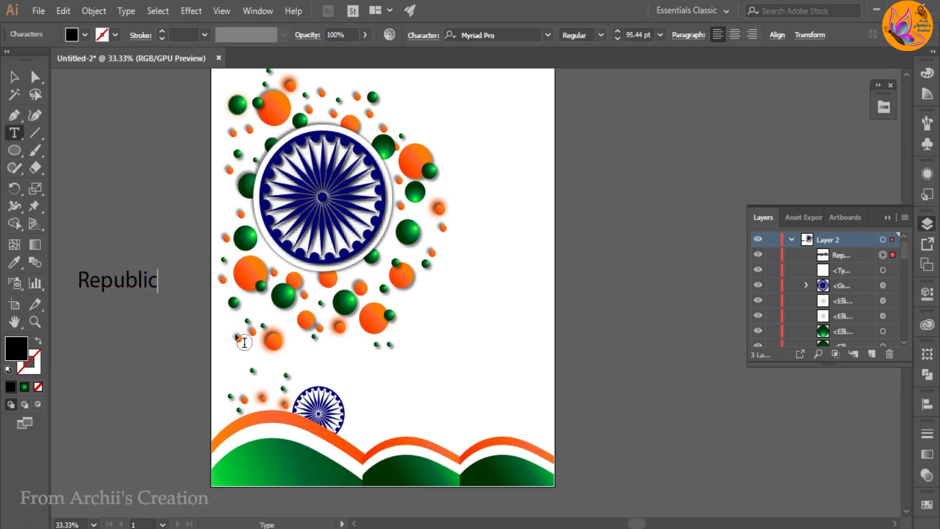
{"action": "left_click", "coordinate": [98, 148], "text": "ctrl"}
{"action": "left_click", "coordinate": [103, 306]}
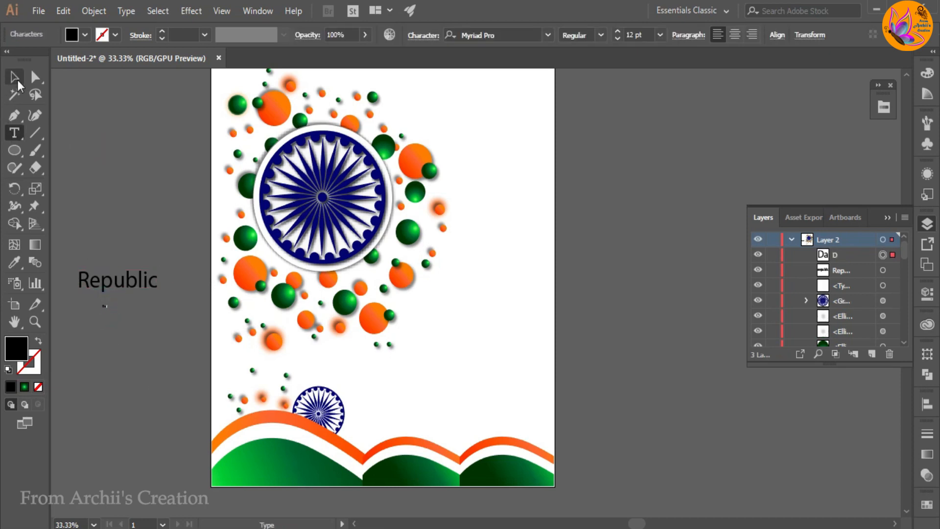
{"action": "left_click", "coordinate": [18, 85]}
{"action": "left_click_drag", "start_coordinate": [110, 316], "coordinate": [168, 368]}
{"action": "left_click_drag", "start_coordinate": [152, 353], "coordinate": [143, 304]}
{"action": "left_click", "coordinate": [133, 351]}
Step: Set the font of the "Republic" text to Berlin Sans FB
{"action": "left_click", "coordinate": [117, 287]}
{"action": "left_click", "coordinate": [548, 35]}
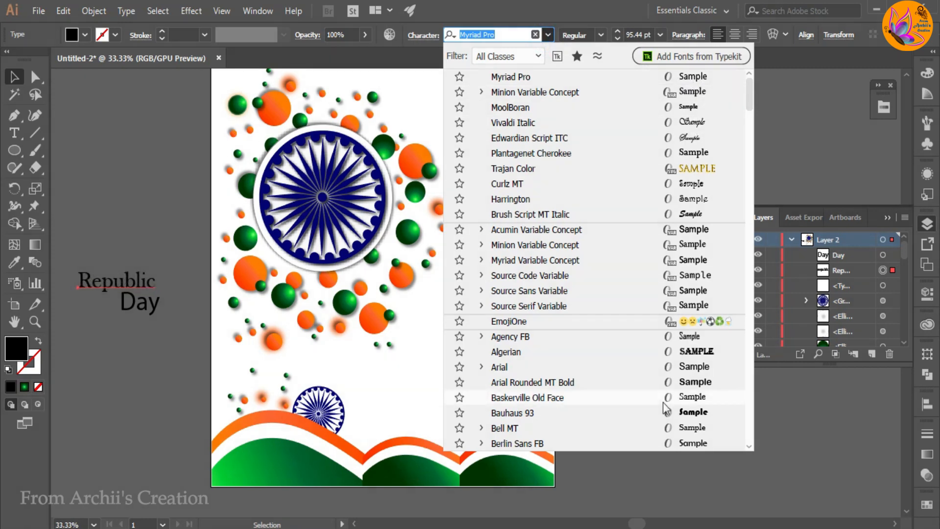
{"action": "scroll", "coordinate": [666, 408], "scroll_direction": "down", "scroll_amount": 1}
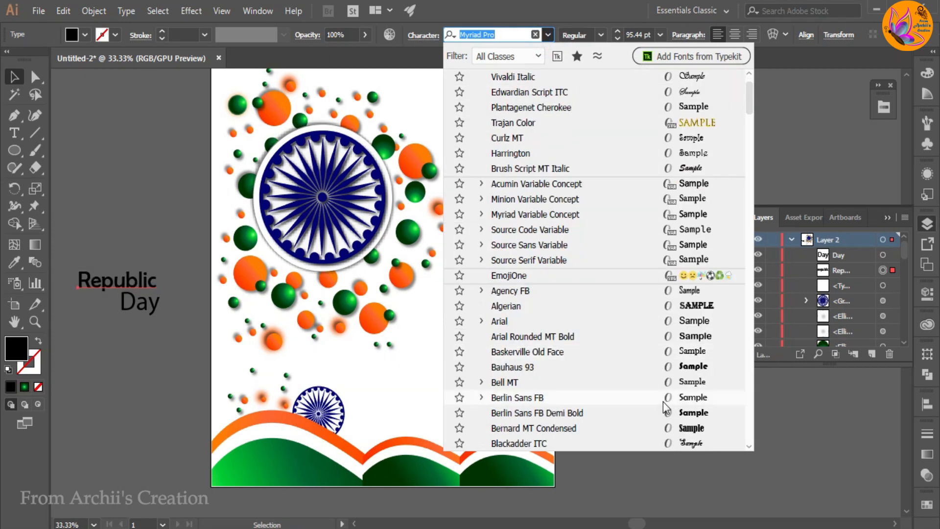
{"action": "scroll", "coordinate": [686, 382], "scroll_direction": "down", "scroll_amount": 2}
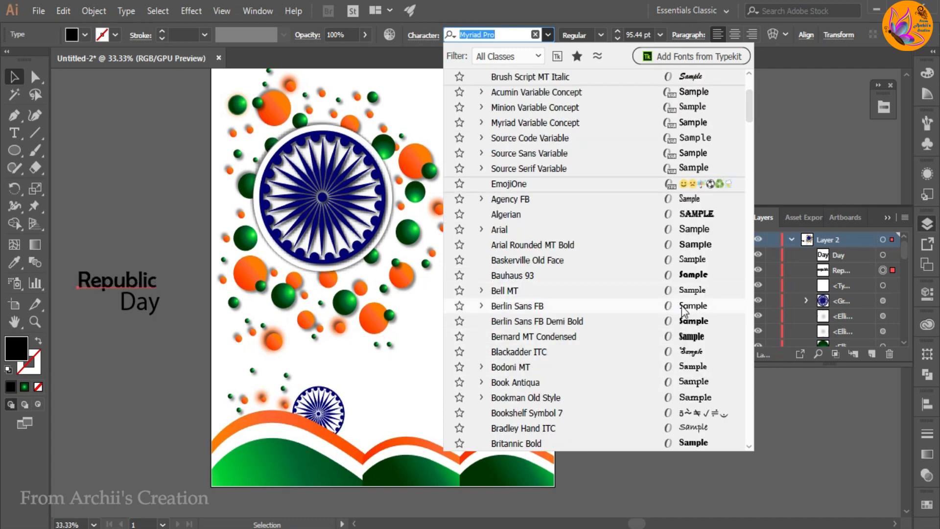
{"action": "left_click", "coordinate": [684, 310]}
{"action": "left_click", "coordinate": [141, 340]}
Step: Set the font of the "Day" text to Cambria Math
{"action": "left_click", "coordinate": [134, 304]}
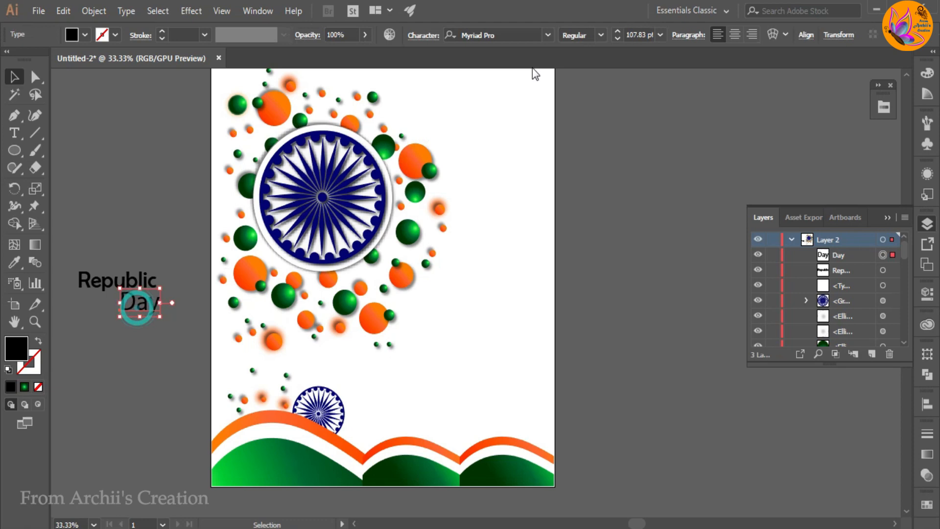
{"action": "left_click", "coordinate": [548, 35]}
{"action": "scroll", "coordinate": [683, 133], "scroll_direction": "up", "scroll_amount": 10}
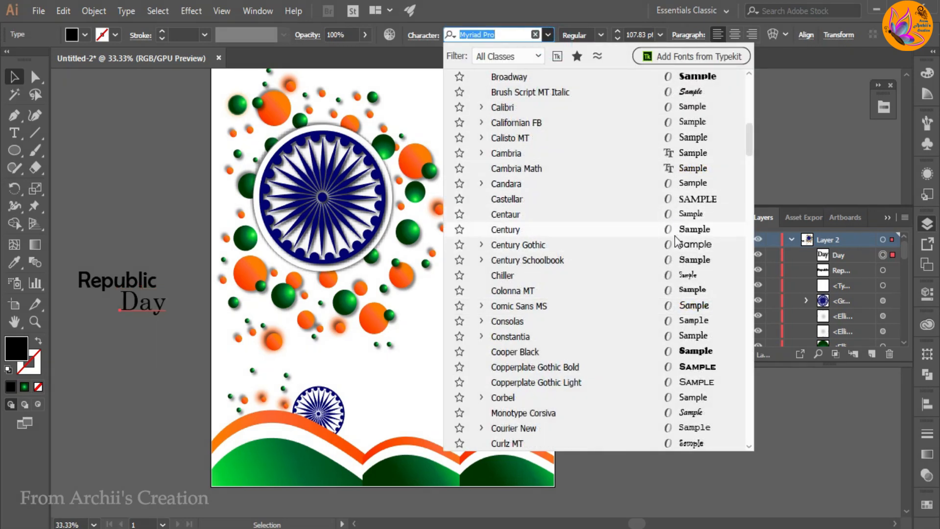
{"action": "left_click", "coordinate": [679, 168]}
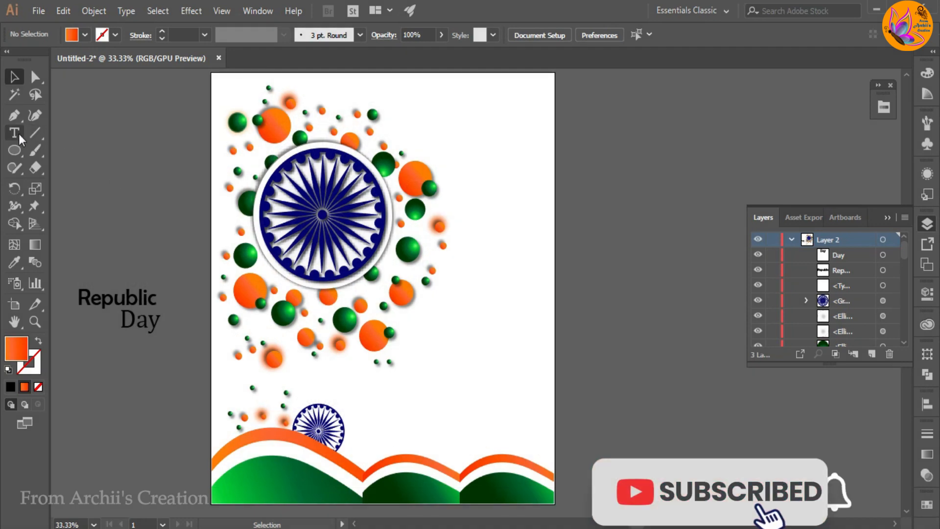
Step: Add a separate text "26" on the canvas above "Republic" and scale it up to about the size of "Day"
{"action": "left_click", "coordinate": [14, 132]}
{"action": "left_click", "coordinate": [101, 158]}
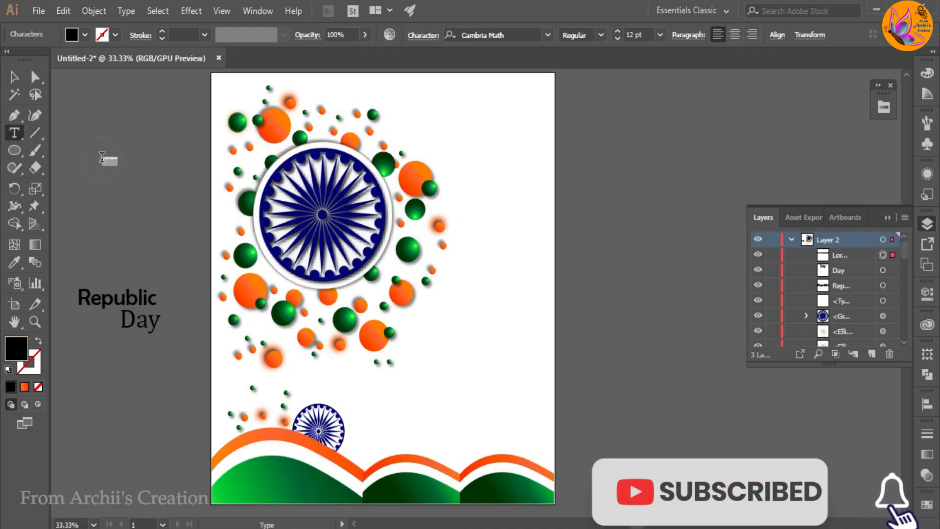
{"action": "type", "text": "26"}
{"action": "key", "text": "Escape"}
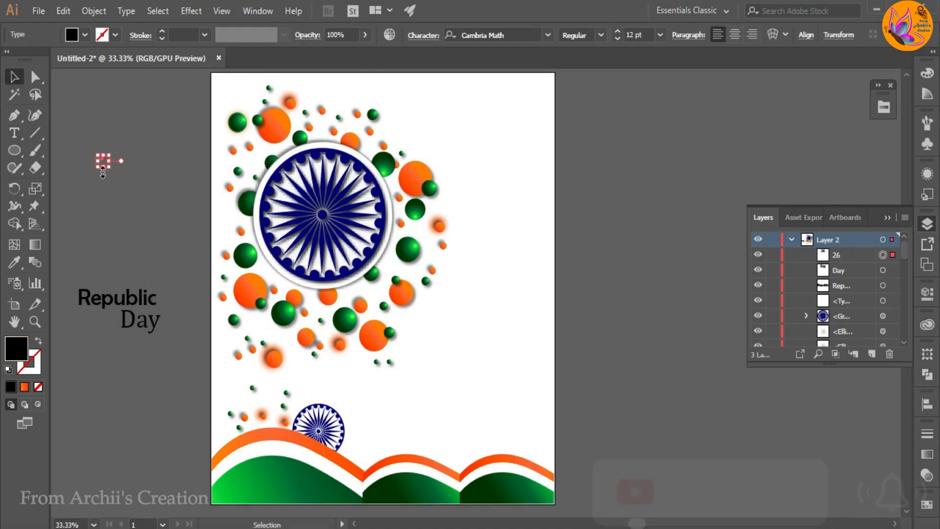
{"action": "left_click_drag", "start_coordinate": [103, 171], "coordinate": [185, 280]}
{"action": "left_click", "coordinate": [163, 210]}
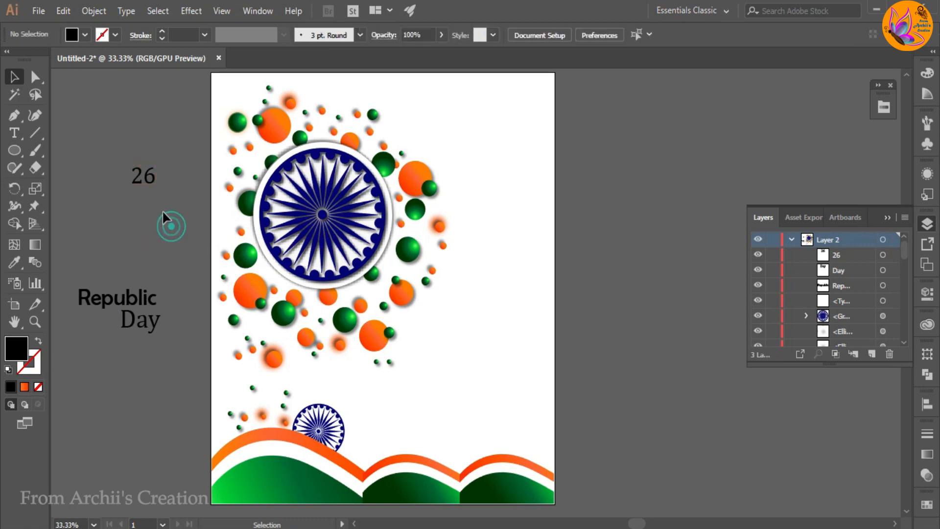
Step: Enlarge the "26" text to 605.36 pt and place it beside the artboard above "Republic"
{"action": "left_click", "coordinate": [159, 197]}
{"action": "left_click_drag", "start_coordinate": [155, 244], "coordinate": [283, 506]}
{"action": "scroll", "coordinate": [82, 235], "scroll_direction": "up", "scroll_amount": 2}
{"action": "left_click", "coordinate": [83, 237]}
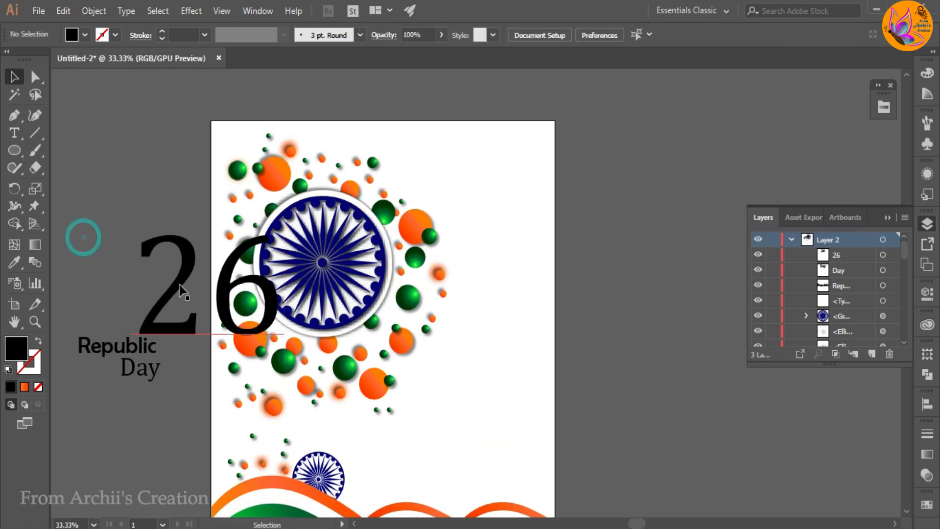
{"action": "left_click_drag", "start_coordinate": [179, 285], "coordinate": [110, 245]}
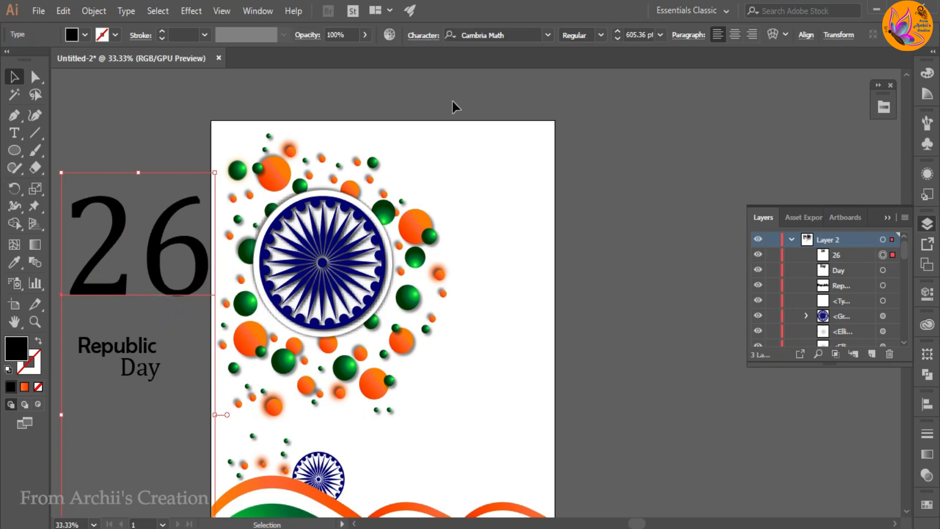
Step: Set the "26" text to Edwardian Script ITC and convert it to outlines
{"action": "left_click", "coordinate": [548, 35]}
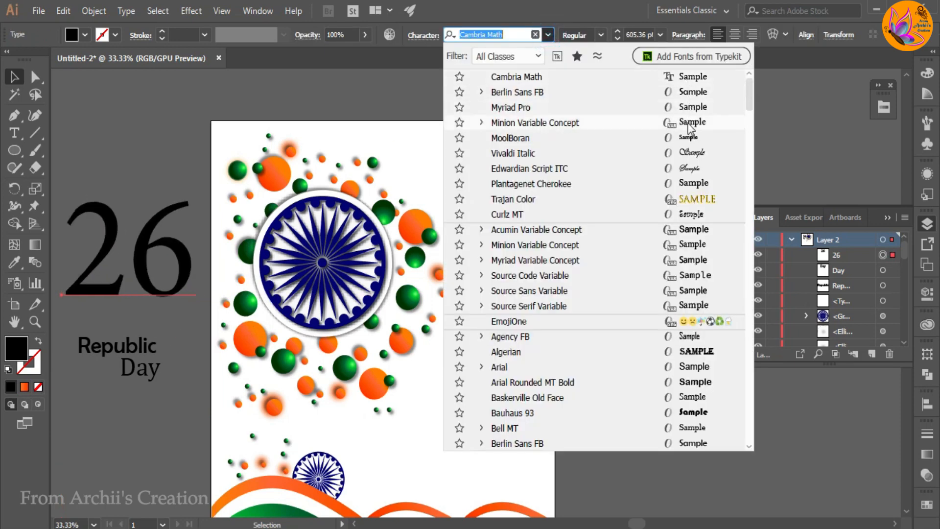
{"action": "left_click", "coordinate": [684, 169]}
{"action": "left_click", "coordinate": [130, 128]}
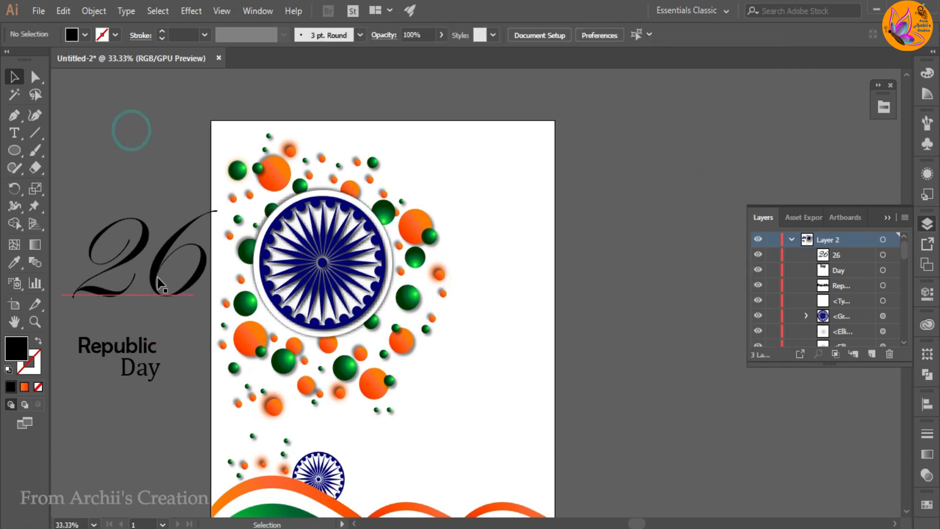
{"action": "left_click", "coordinate": [161, 293]}
{"action": "right_click", "coordinate": [160, 291]}
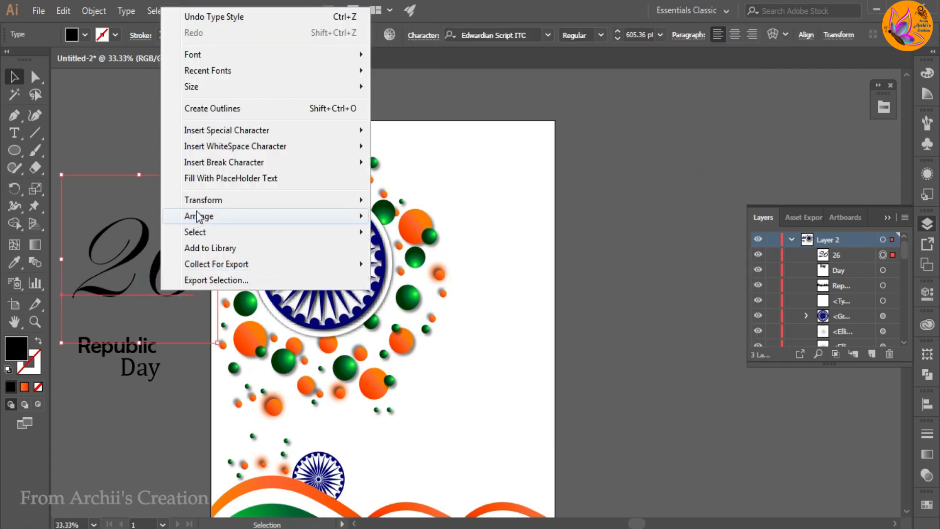
{"action": "left_click", "coordinate": [213, 110]}
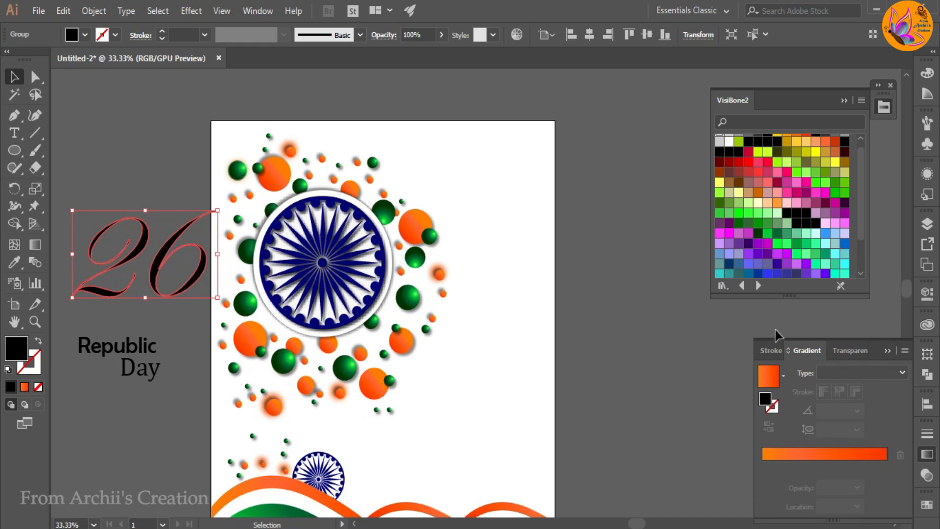
Step: Fill the outlined "26" with the orange linear gradient, remove the surplus stops and move its red end stop to 43.24%
{"action": "left_click", "coordinate": [827, 454]}
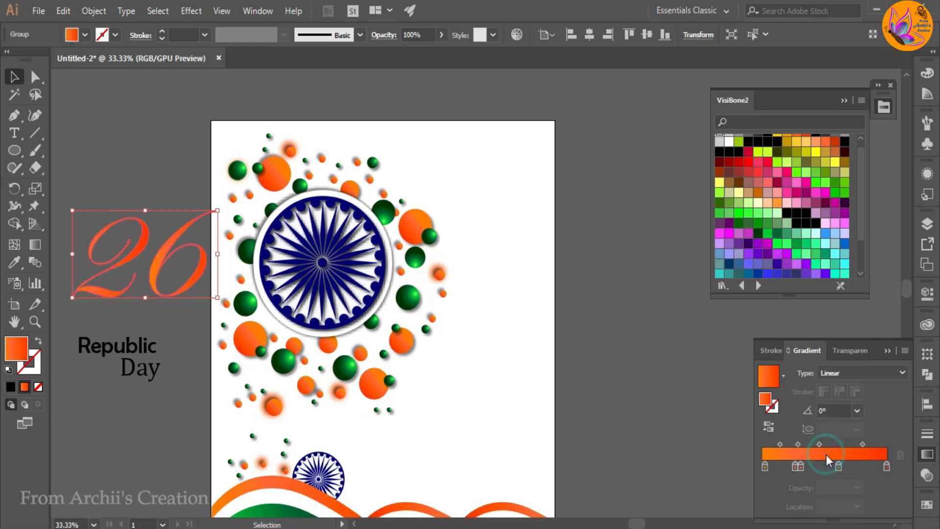
{"action": "left_click_drag", "start_coordinate": [801, 468], "coordinate": [789, 493]}
{"action": "left_click", "coordinate": [795, 466]}
{"action": "left_click_drag", "start_coordinate": [838, 466], "coordinate": [850, 466]}
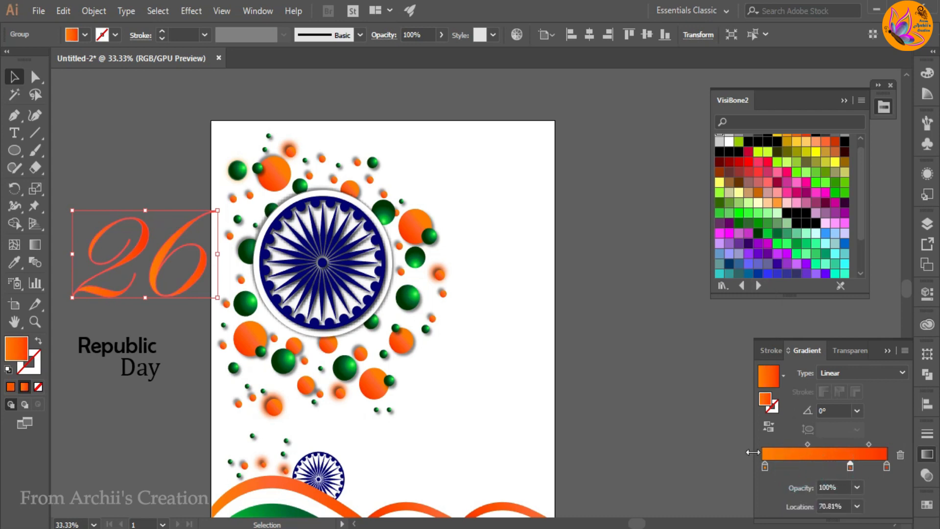
{"action": "left_click_drag", "start_coordinate": [765, 468], "coordinate": [762, 467]}
{"action": "left_click_drag", "start_coordinate": [850, 466], "coordinate": [814, 467]}
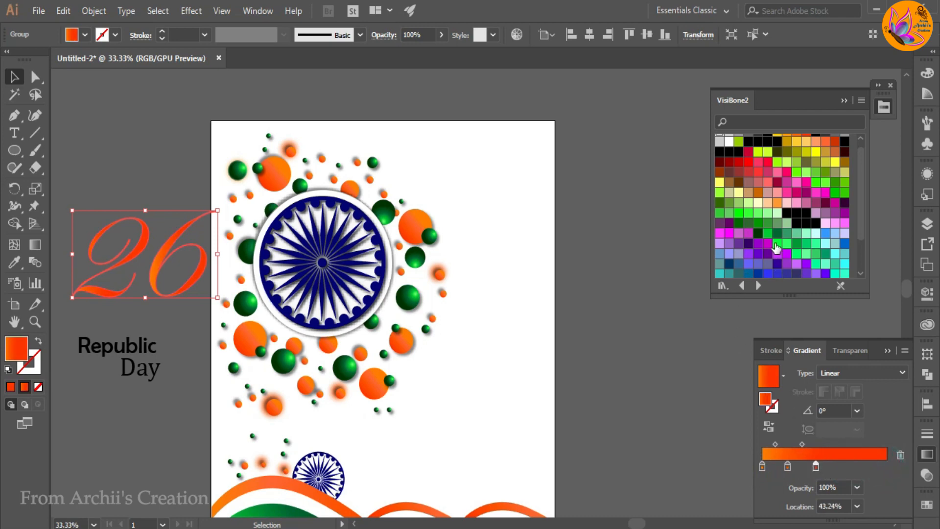
Step: Add two green color stops to the far end of the "26" gradient and enlarge the outlined number
{"action": "left_click_drag", "start_coordinate": [776, 248], "coordinate": [883, 466]}
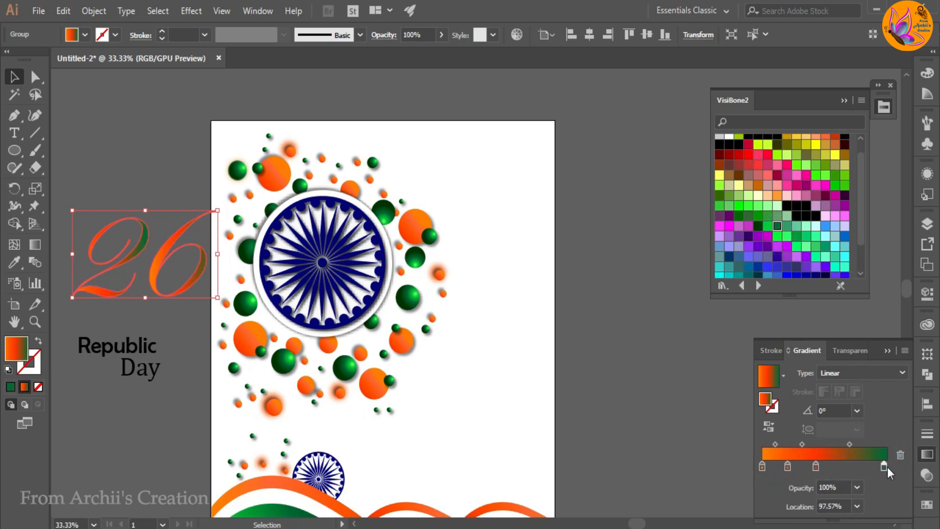
{"action": "left_click_drag", "start_coordinate": [769, 233], "coordinate": [853, 466]}
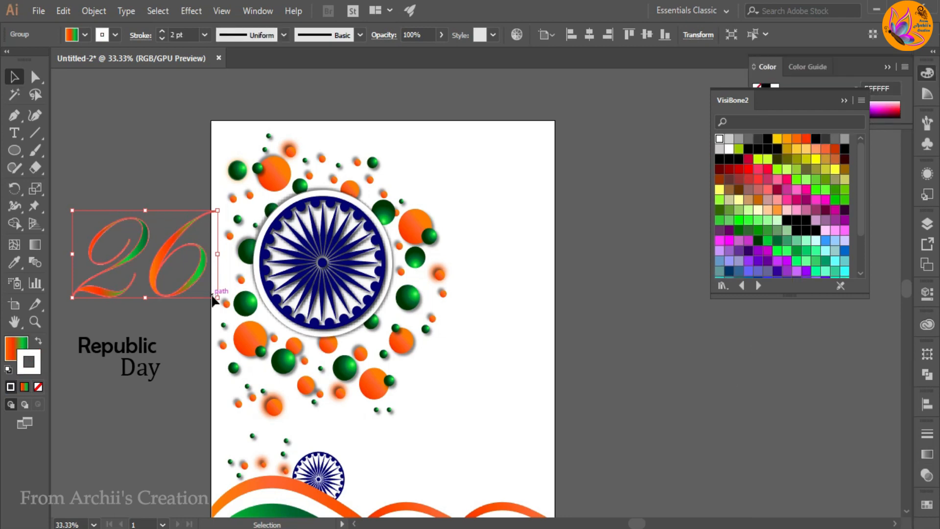
{"action": "left_click_drag", "start_coordinate": [217, 298], "coordinate": [252, 352]}
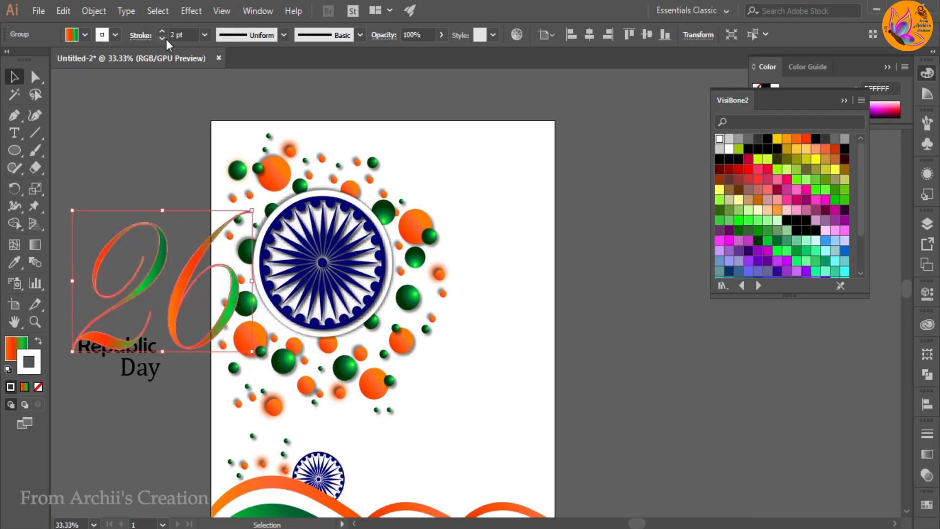
Step: Set the stroke of the outlined "26" to 2 pt
{"action": "left_click", "coordinate": [132, 139]}
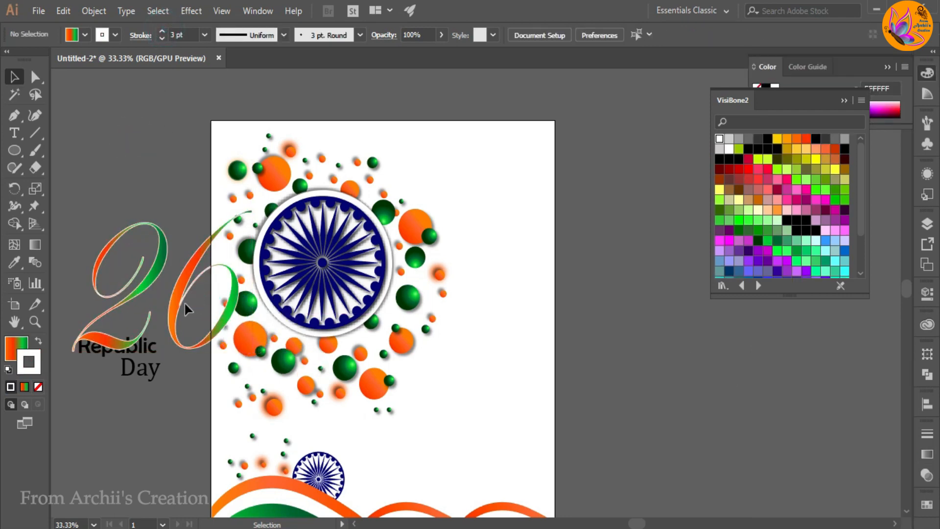
{"action": "left_click", "coordinate": [186, 285]}
{"action": "left_click", "coordinate": [162, 38]}
{"action": "left_click", "coordinate": [175, 231]}
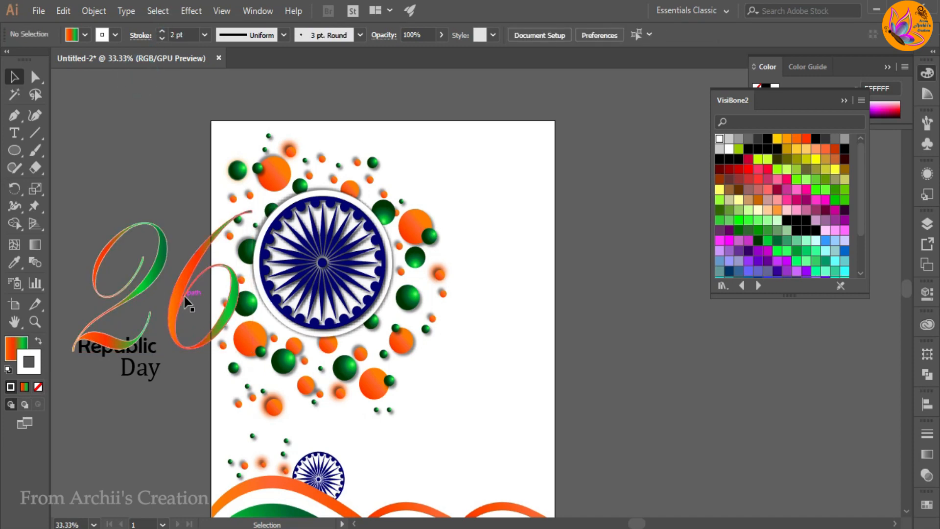
Step: Move the outlined "26" onto the artboard and shrink it to sit above the waves, right of the lower balls
{"action": "mouse_move", "coordinate": [184, 296]}
{"action": "left_mouse_down"}
{"action": "mouse_move", "coordinate": [451, 455]}
{"action": "mouse_move", "coordinate": [480, 436]}
{"action": "left_mouse_up"}
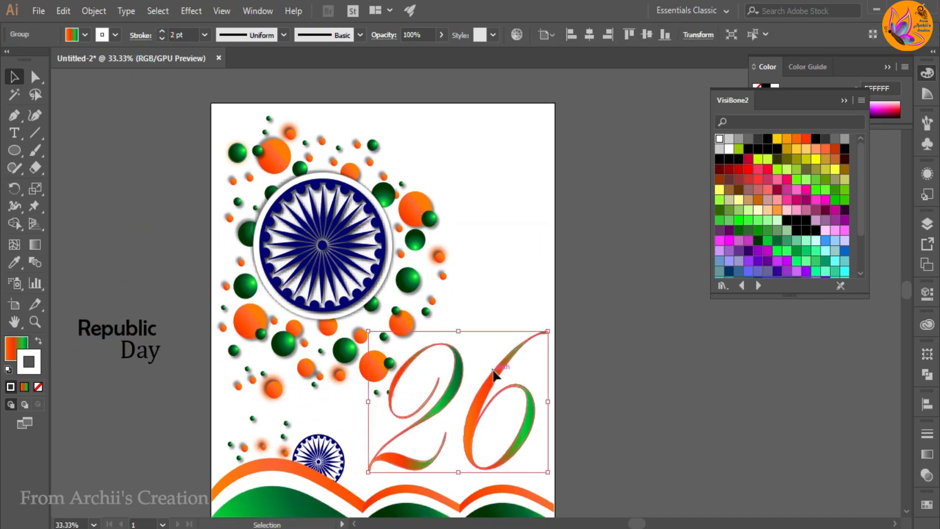
{"action": "scroll", "coordinate": [495, 373], "scroll_direction": "down", "scroll_amount": 3}
{"action": "left_click_drag", "start_coordinate": [548, 277], "coordinate": [470, 338]}
{"action": "left_click", "coordinate": [577, 363]}
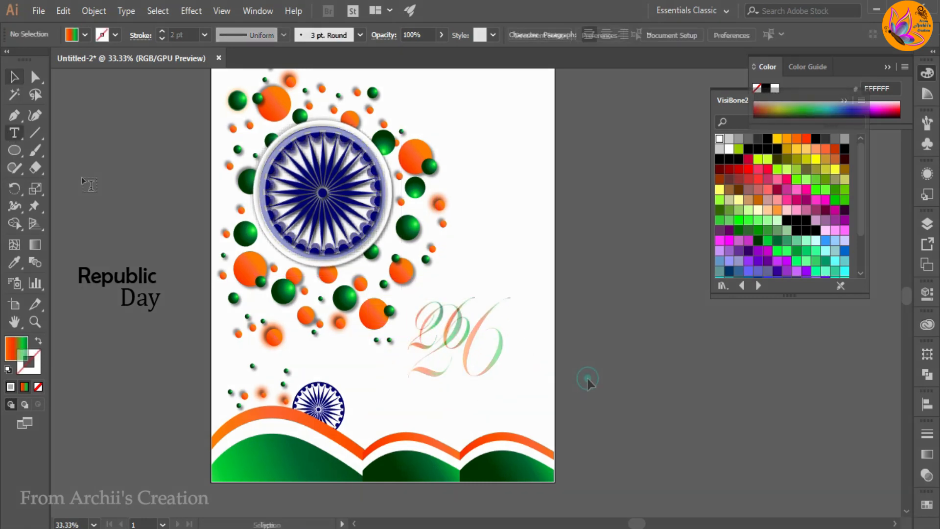
Step: Add the text "th" in Edwardian Script ITC above "Republic" and enlarge it to 256.29 pt
{"action": "key", "text": "t"}
{"action": "left_click", "coordinate": [109, 177]}
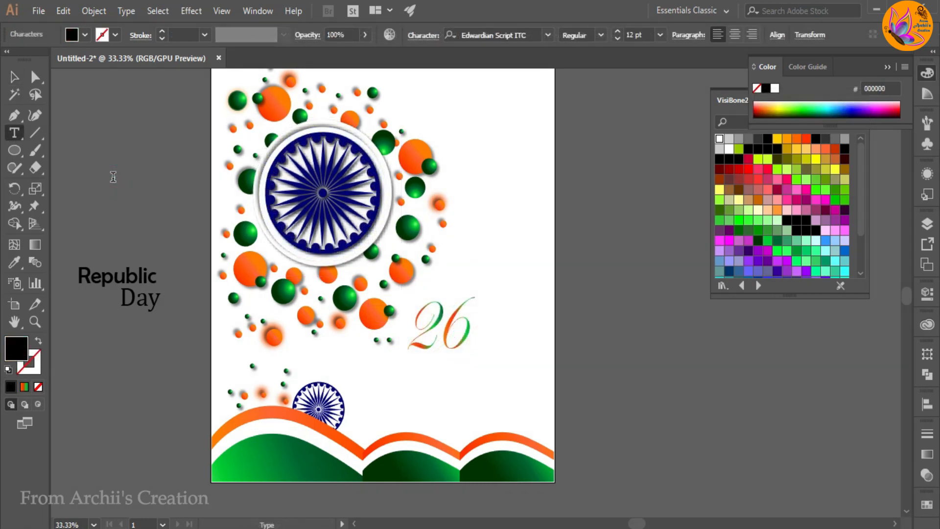
{"action": "left_click", "coordinate": [14, 77]}
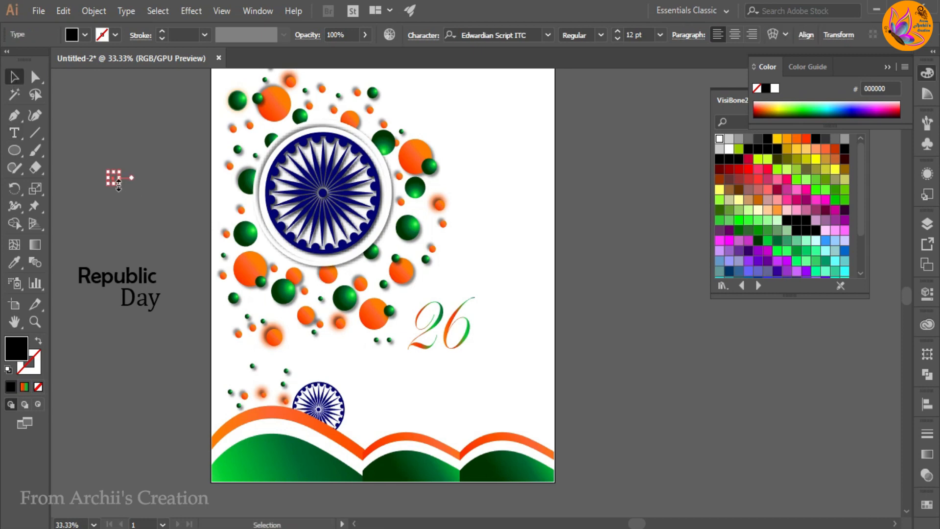
{"action": "left_click_drag", "start_coordinate": [117, 183], "coordinate": [167, 243]}
{"action": "left_click", "coordinate": [162, 126]}
{"action": "left_click", "coordinate": [139, 201]}
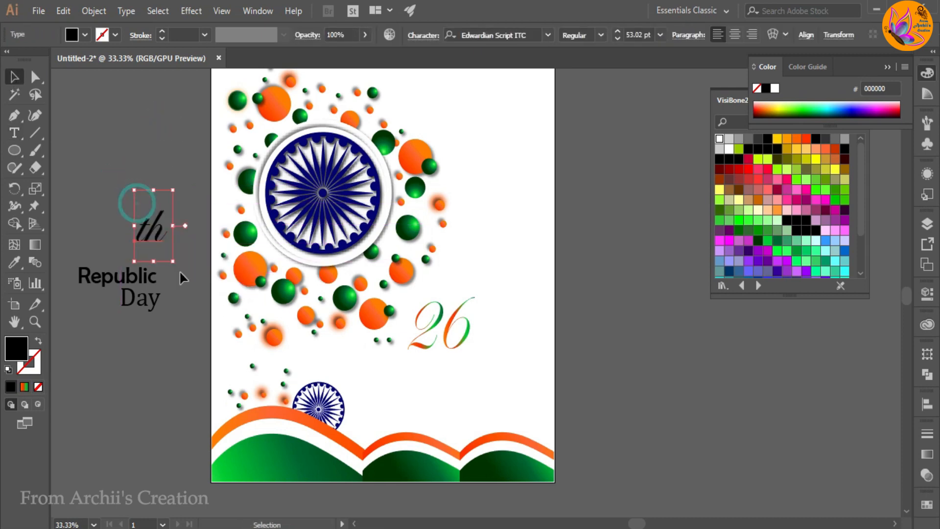
{"action": "left_click", "coordinate": [178, 356]}
Step: Fill the "th" text with red-orange FF3300 and place it right after the "26" on the artboard
{"action": "left_click", "coordinate": [155, 233]}
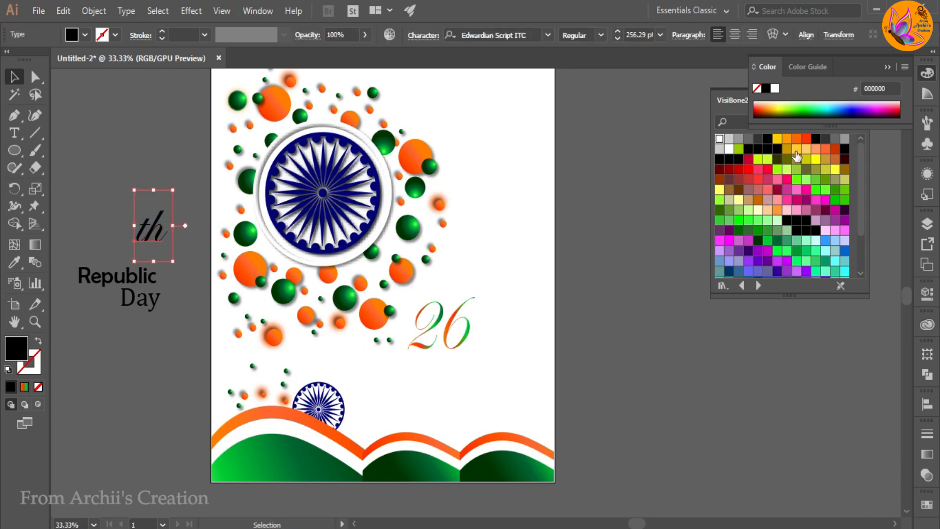
{"action": "left_click", "coordinate": [806, 138]}
{"action": "left_click", "coordinate": [137, 161]}
{"action": "left_click_drag", "start_coordinate": [164, 231], "coordinate": [491, 343]}
{"action": "left_click", "coordinate": [540, 294]}
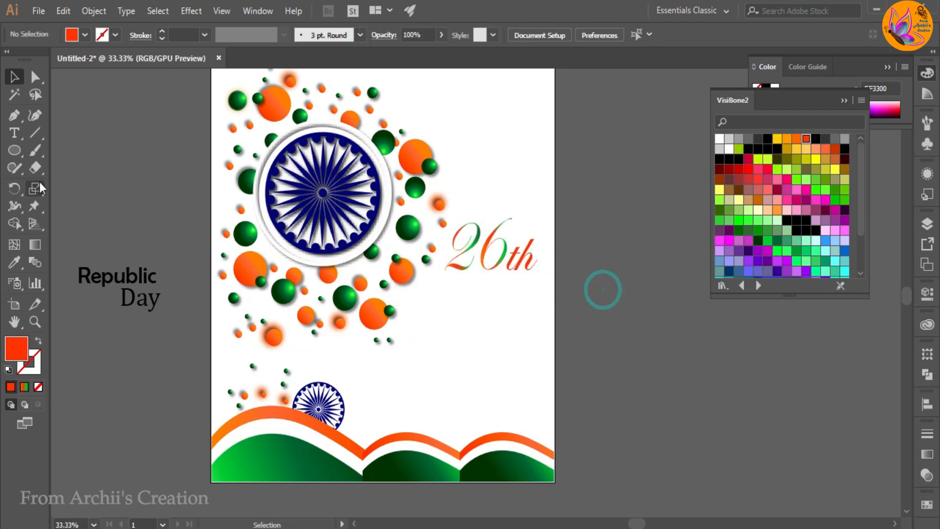
Step: Add the text "January" beside the artboard below "Day" and enlarge it to 156.34 pt
{"action": "key", "text": "t"}
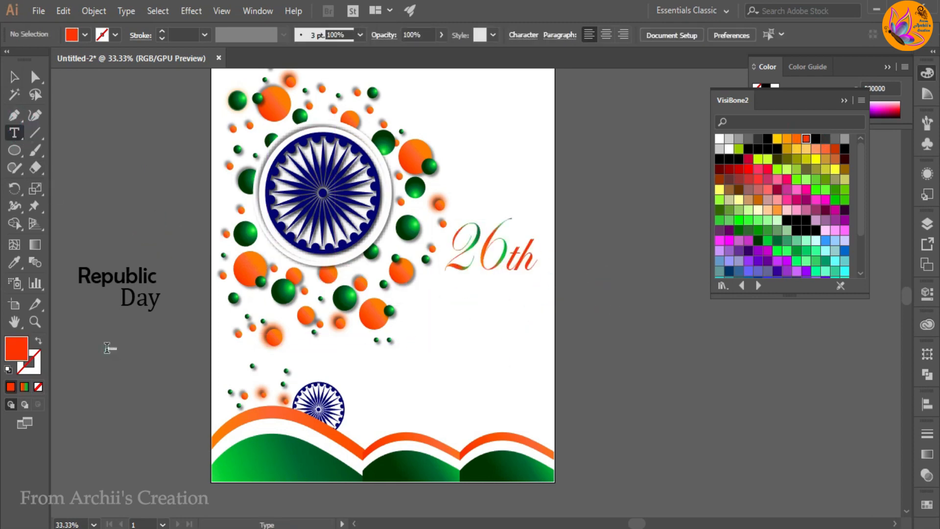
{"action": "left_click", "coordinate": [107, 347]}
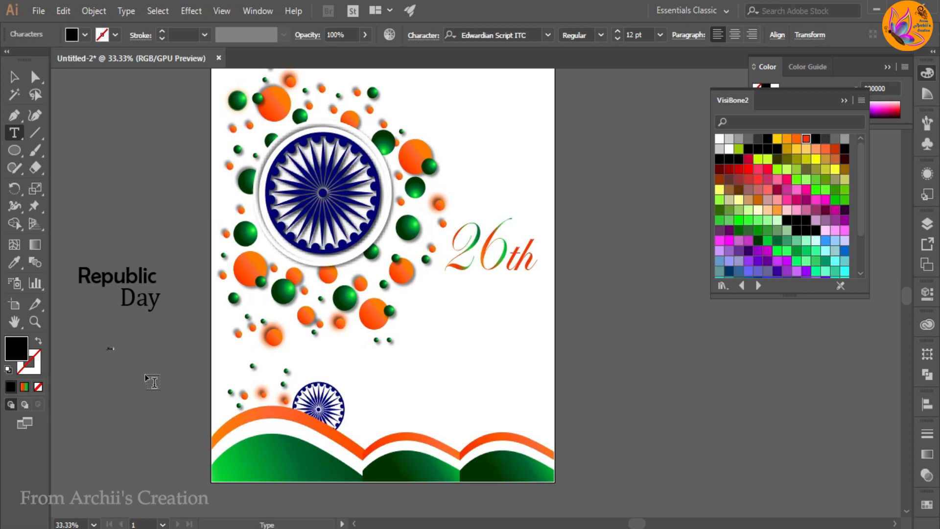
{"action": "left_click", "coordinate": [15, 77]}
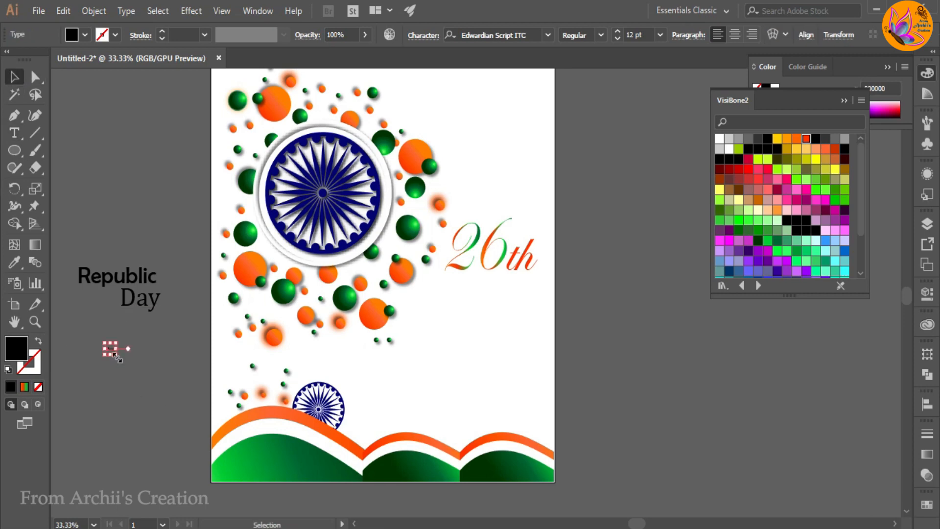
{"action": "left_click_drag", "start_coordinate": [118, 359], "coordinate": [224, 439]}
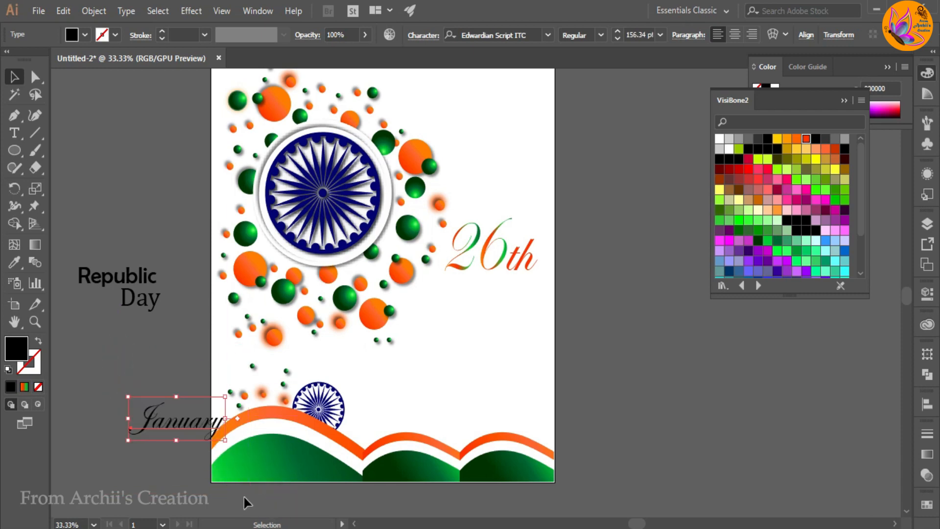
Step: Change "January" to a handwritten script font and convert it to outlines
{"action": "left_click", "coordinate": [548, 34]}
{"action": "scroll", "coordinate": [695, 245], "scroll_direction": "down", "scroll_amount": 15}
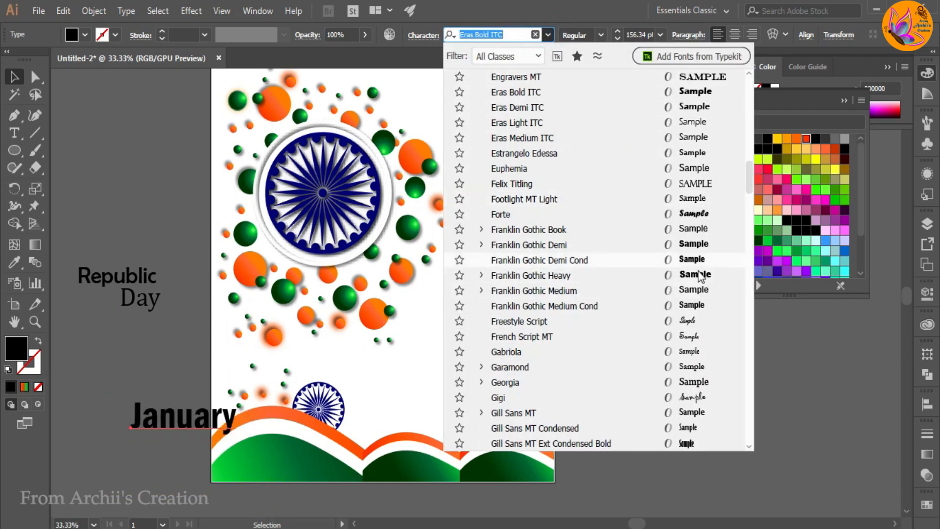
{"action": "left_click", "coordinate": [694, 321]}
{"action": "right_click", "coordinate": [694, 321]}
{"action": "left_click", "coordinate": [714, 452]}
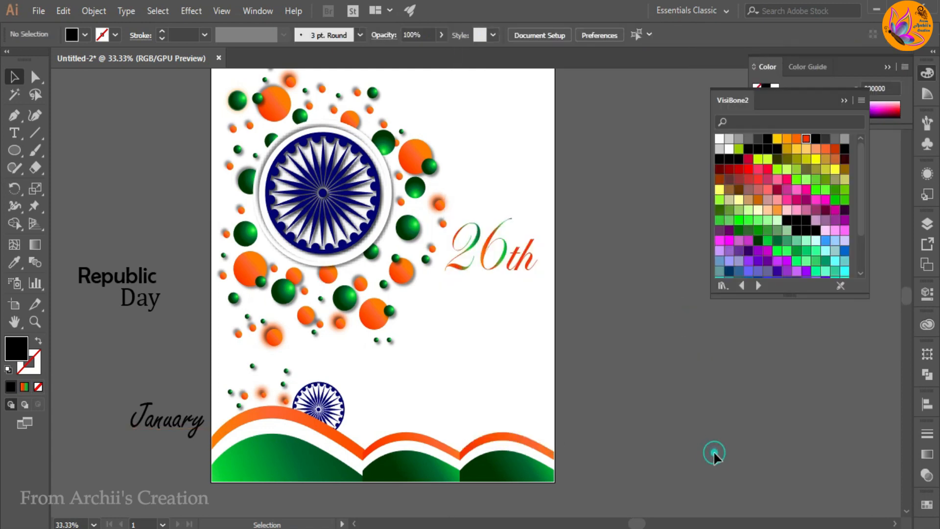
Step: Fill the outlined "January" with dark green and place it directly under "26th"
{"action": "left_click", "coordinate": [156, 426]}
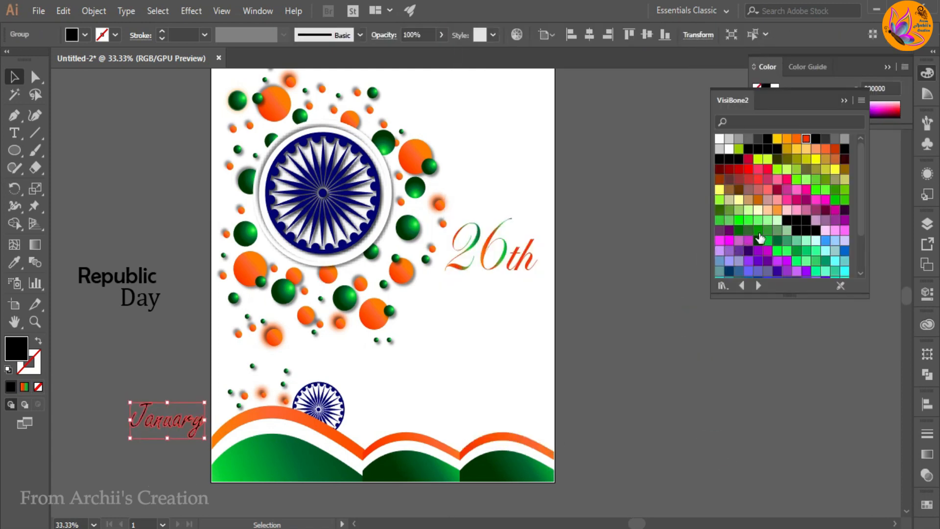
{"action": "left_click", "coordinate": [777, 242]}
{"action": "left_click", "coordinate": [155, 348]}
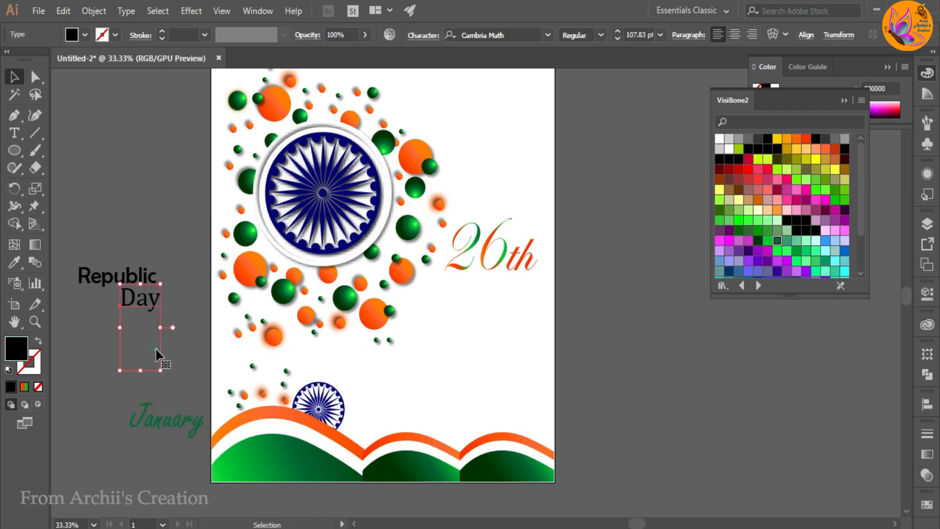
{"action": "left_click_drag", "start_coordinate": [169, 430], "coordinate": [497, 288]}
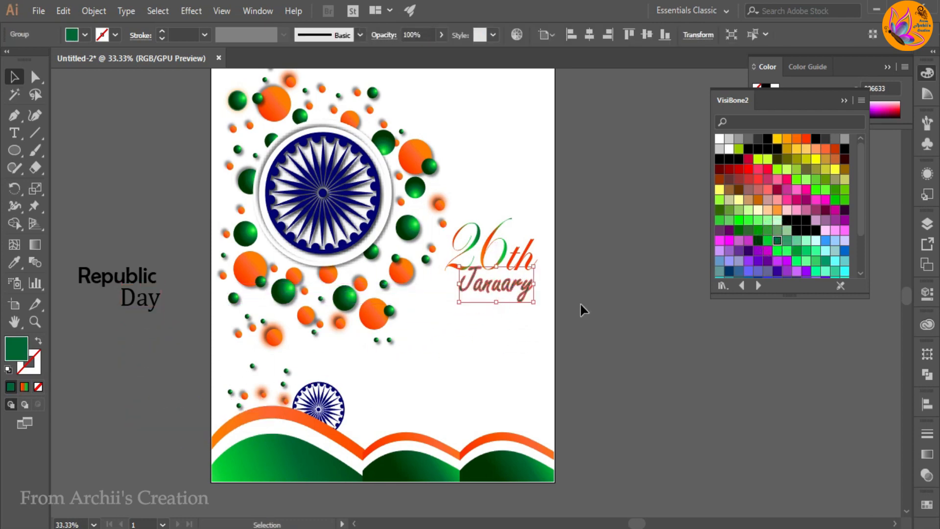
{"action": "left_click", "coordinate": [580, 301]}
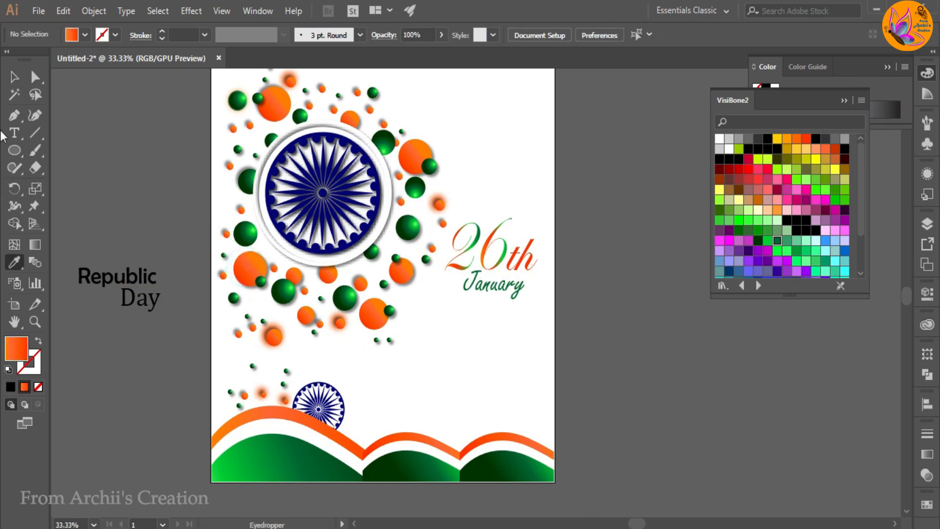
Step: Fill the outlined "Republic" with the orange gradient sampled from one of the orange balls
{"action": "left_click", "coordinate": [13, 77]}
{"action": "left_click", "coordinate": [129, 272]}
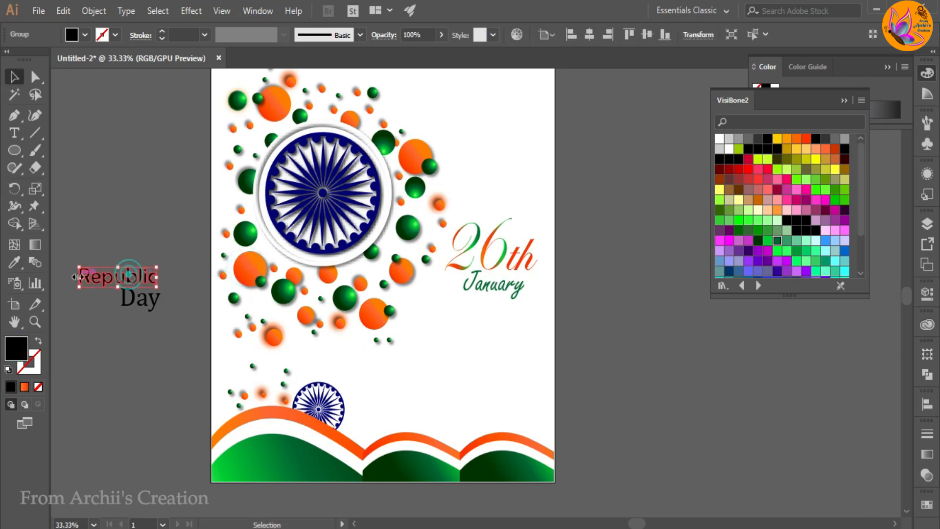
{"action": "left_click", "coordinate": [14, 264]}
{"action": "left_click", "coordinate": [249, 256]}
{"action": "left_click", "coordinate": [13, 77]}
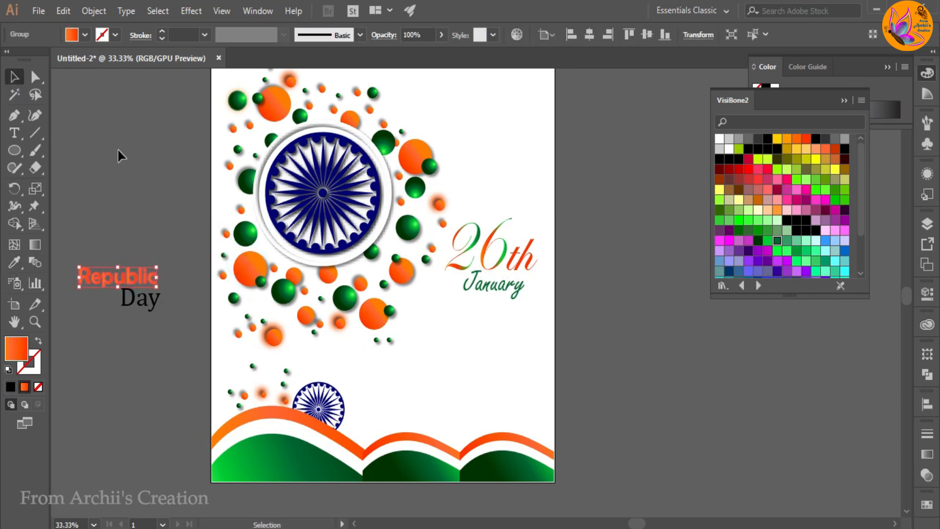
{"action": "left_click", "coordinate": [133, 162]}
Step: Move "Republic" onto the artboard below "January" and enlarge it to reach the artboard's right edge
{"action": "left_click_drag", "start_coordinate": [133, 287], "coordinate": [550, 362]}
{"action": "left_click_drag", "start_coordinate": [424, 344], "coordinate": [404, 353]}
{"action": "left_click", "coordinate": [585, 375]}
Step: Convert the "Day" text to outlines and fill it with the green gradient sampled from a green ball
{"action": "left_click", "coordinate": [157, 303]}
{"action": "right_click", "coordinate": [139, 312]}
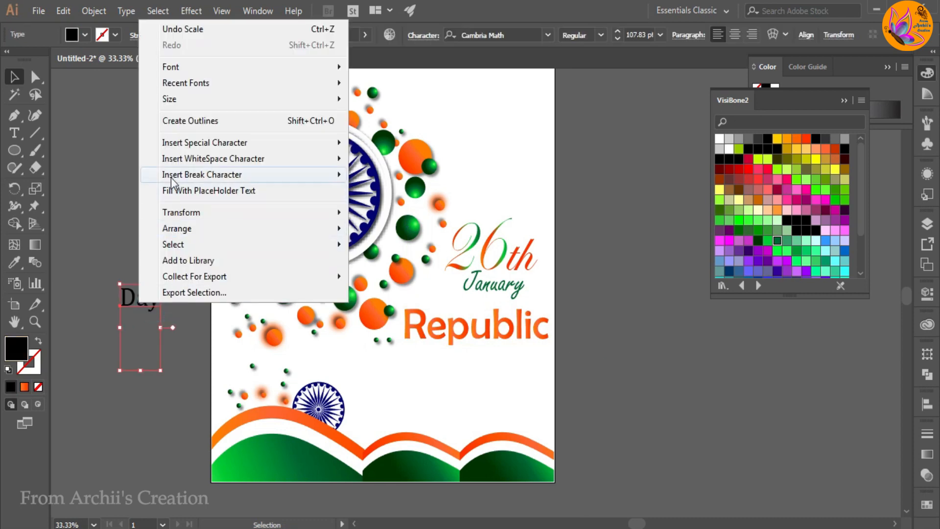
{"action": "left_click", "coordinate": [177, 121]}
{"action": "key", "text": "i"}
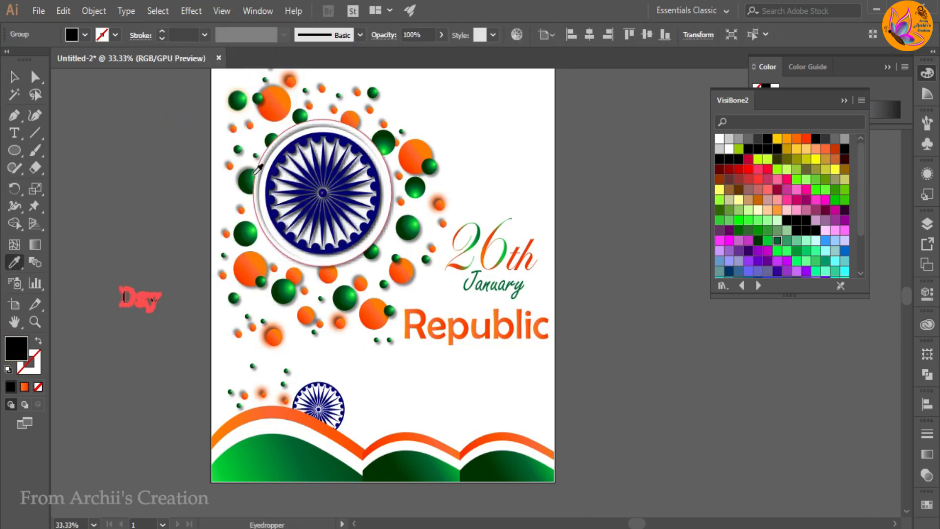
{"action": "left_click", "coordinate": [238, 101]}
{"action": "key", "text": "v"}
{"action": "left_click", "coordinate": [105, 143]}
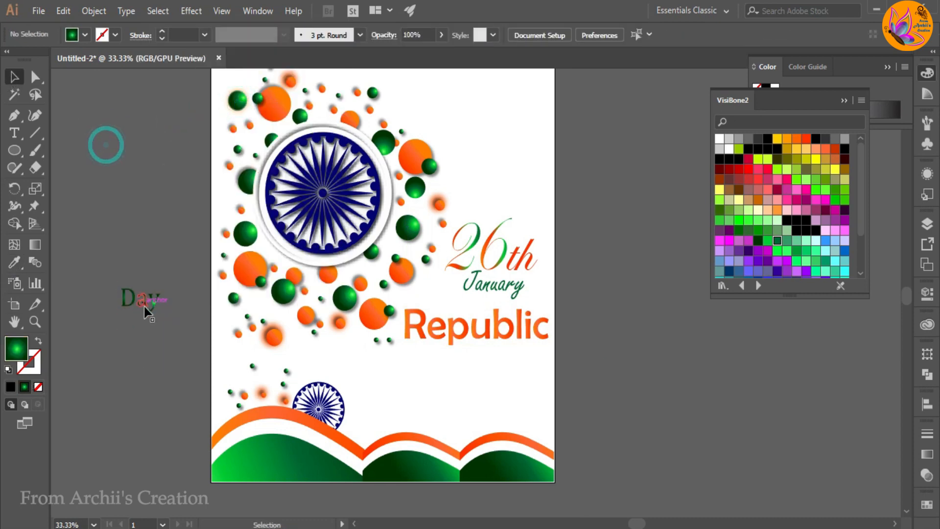
Step: Stretch the green gradient horizontally across the whole word "Day" and place the word below "Republic"
{"action": "left_click", "coordinate": [143, 302]}
{"action": "left_click", "coordinate": [34, 245]}
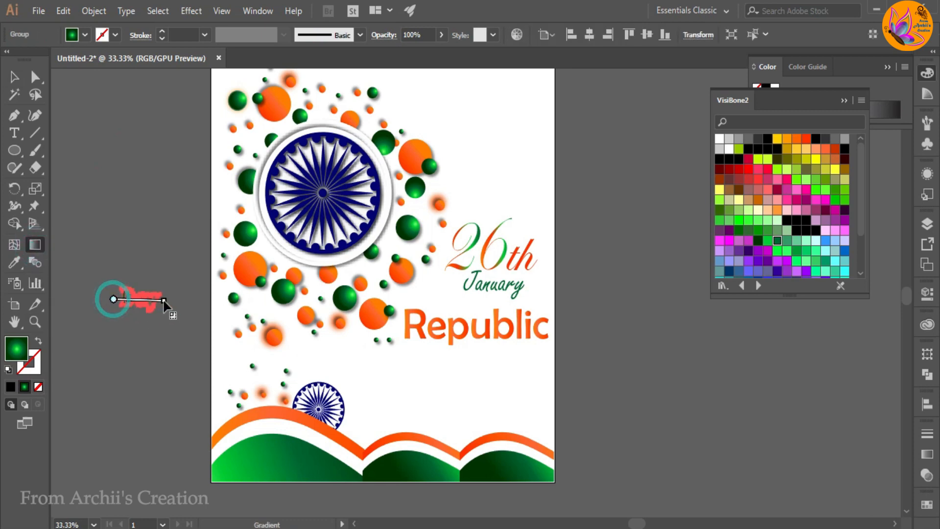
{"action": "key", "text": "v"}
{"action": "left_click", "coordinate": [88, 143]}
{"action": "left_click_drag", "start_coordinate": [146, 308], "coordinate": [501, 379]}
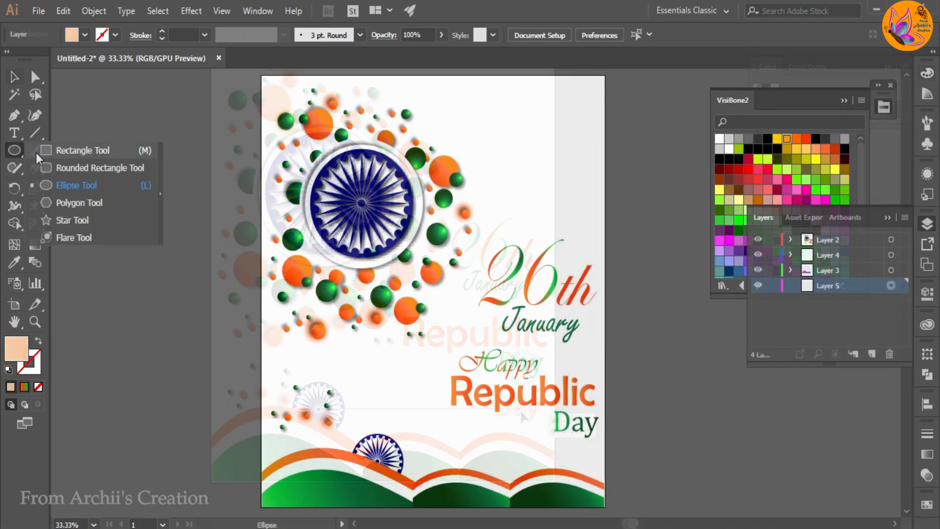
Step: Draw a background rectangle covering the whole artboard on Layer 5
{"action": "left_click", "coordinate": [47, 151]}
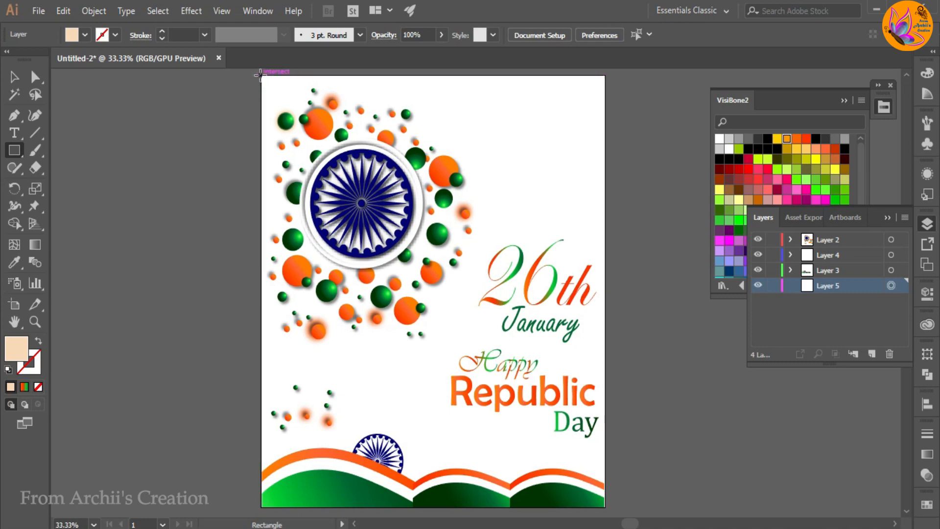
{"action": "left_click_drag", "start_coordinate": [260, 75], "coordinate": [605, 509]}
{"action": "left_click", "coordinate": [14, 77]}
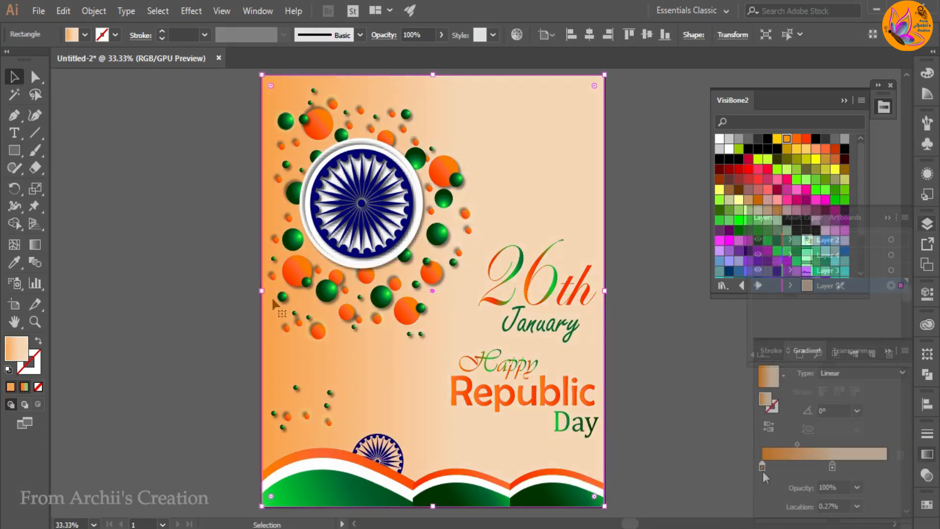
Step: Change the background gradient's orange stop to FFAA00 and move its peach stop to 89.46%
{"action": "double_click", "coordinate": [763, 469]}
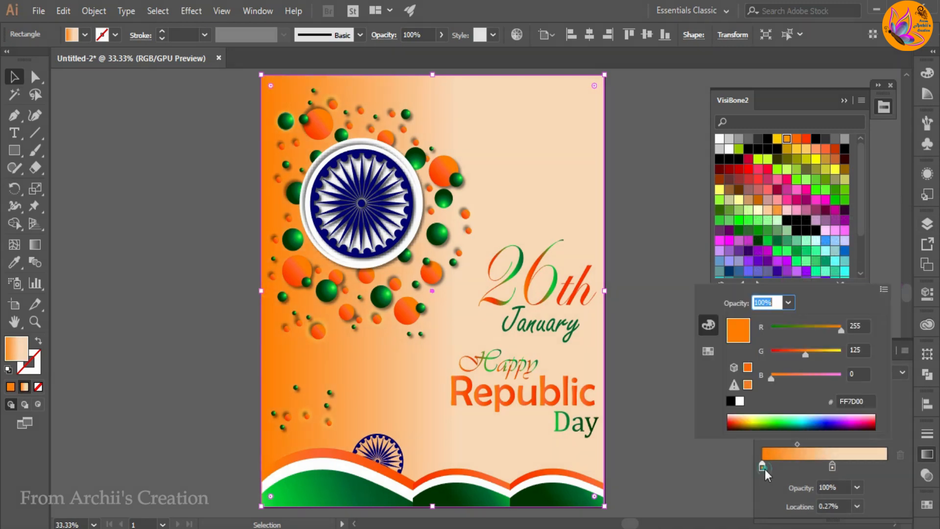
{"action": "left_click_drag", "start_coordinate": [806, 354], "coordinate": [818, 357]}
{"action": "left_click", "coordinate": [648, 352]}
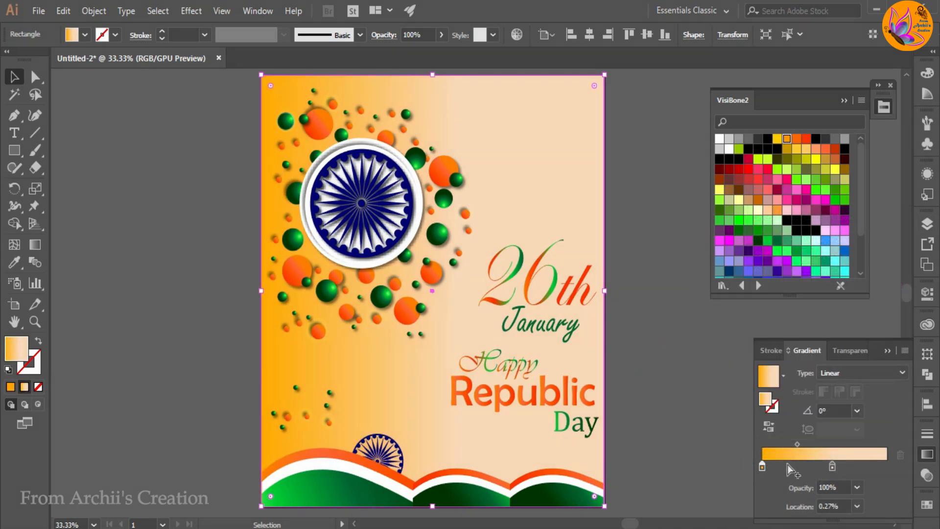
{"action": "left_click_drag", "start_coordinate": [832, 466], "coordinate": [872, 467]}
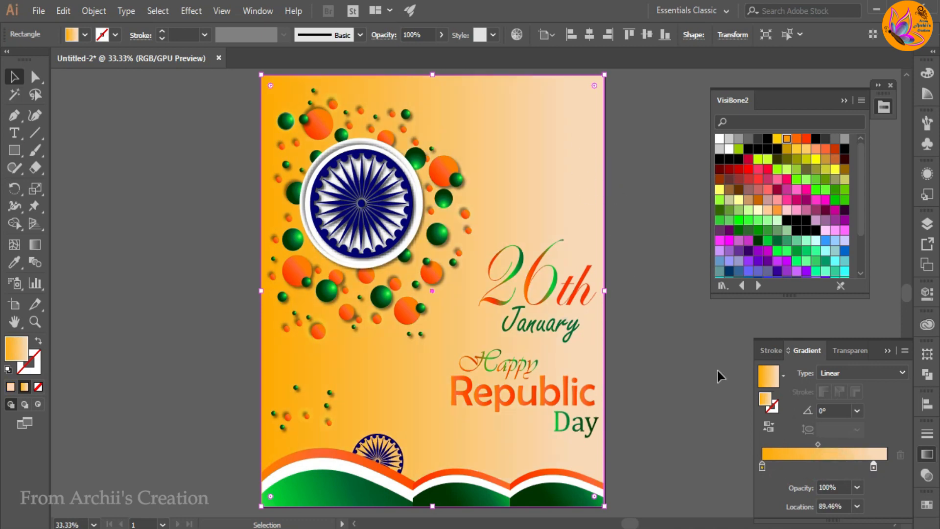
Step: Lighten the background gradient's first color stop to yellow FFD32E
{"action": "double_click", "coordinate": [762, 466]}
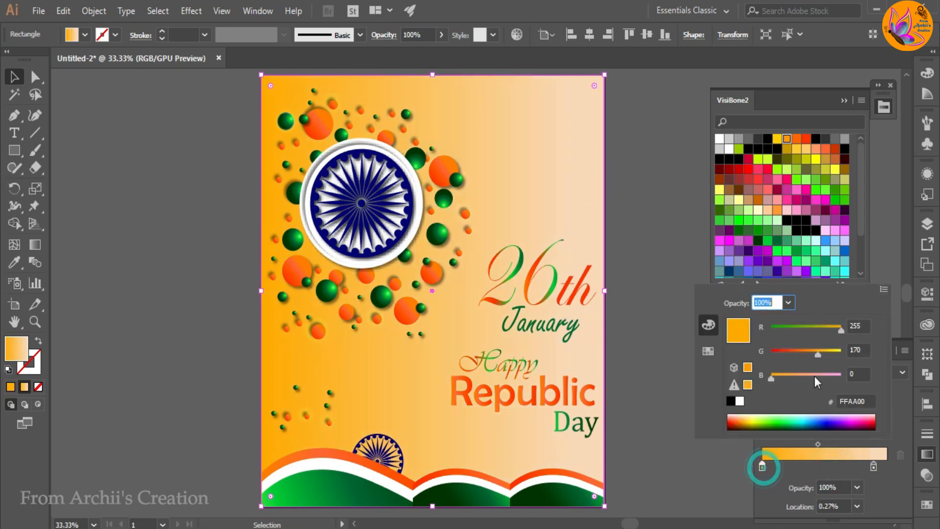
{"action": "left_click_drag", "start_coordinate": [819, 357], "coordinate": [829, 358]}
{"action": "left_click_drag", "start_coordinate": [770, 378], "coordinate": [782, 380]}
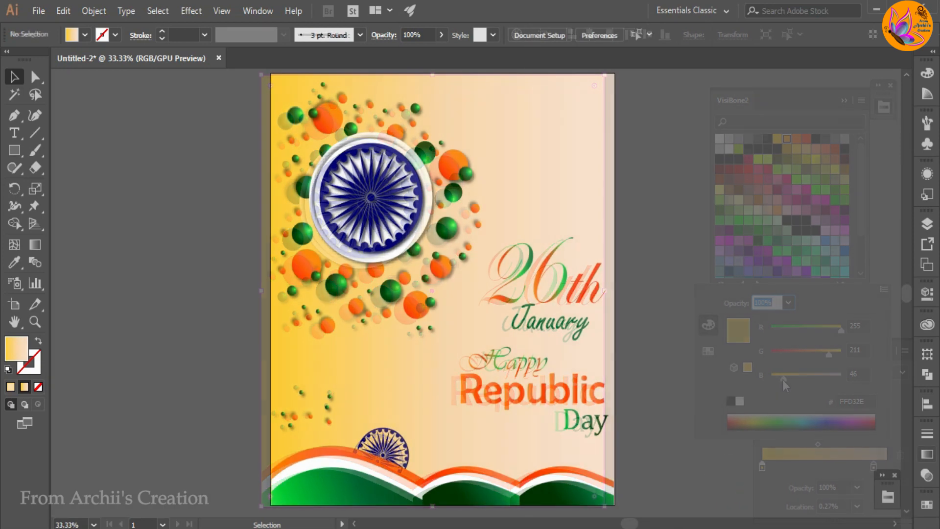